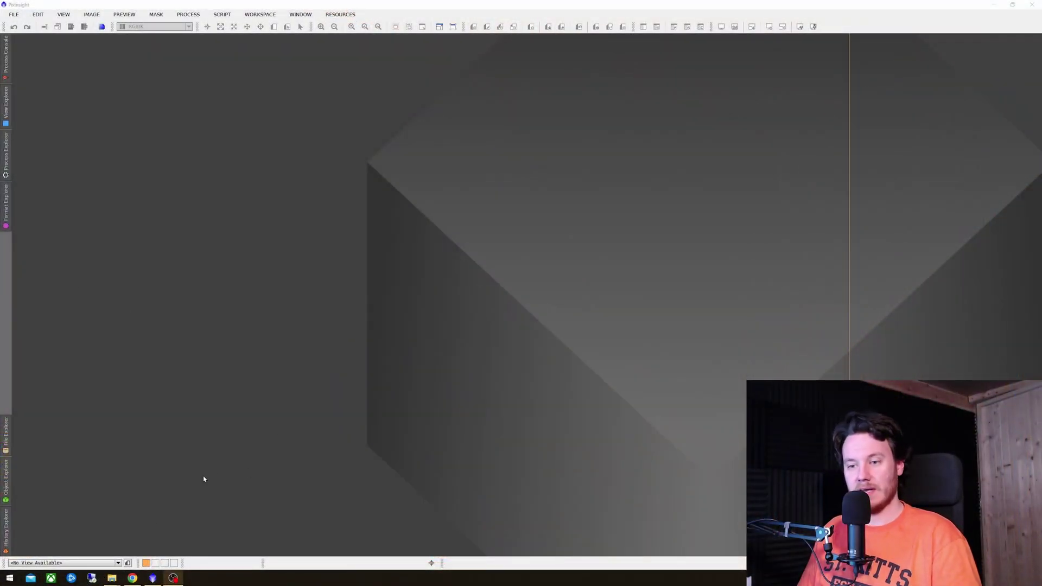
Step: Drag the IC_1318_Propeller_Nebula image and the saved process icons file from Explorer into PixInsight
mouse_move(112, 578)
click(74, 517)
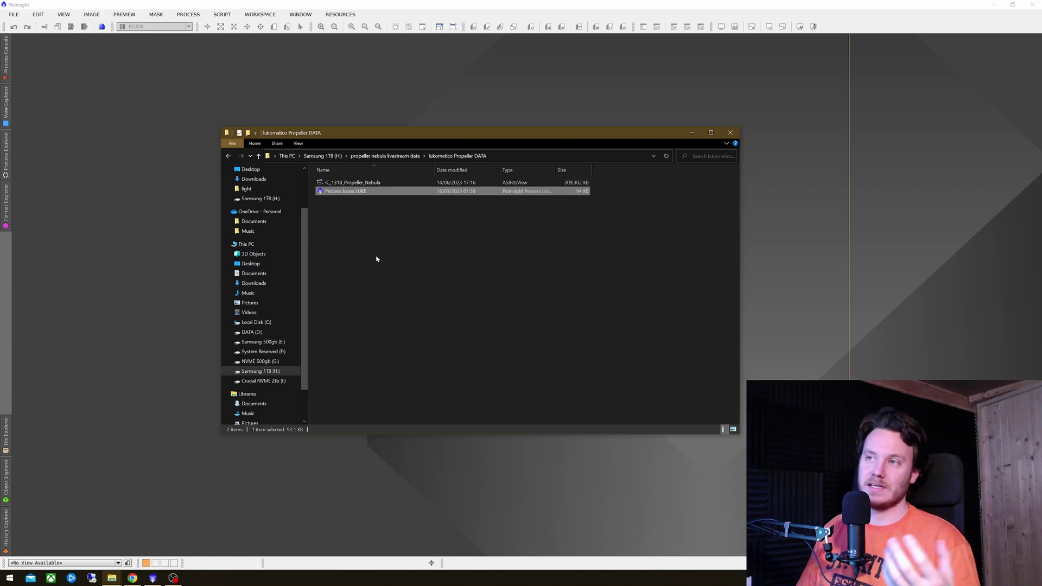
click(455, 157)
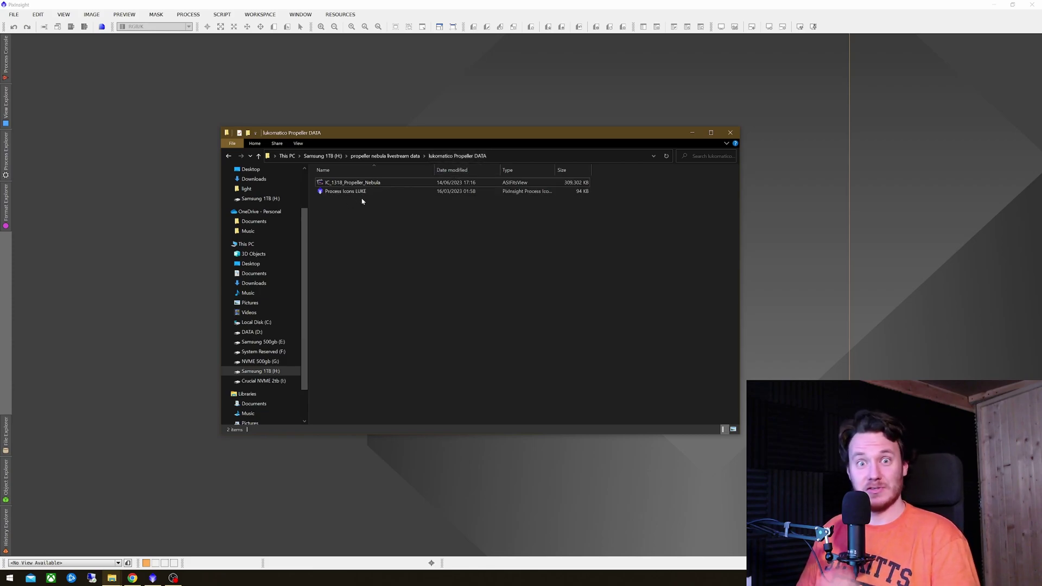
click(374, 184)
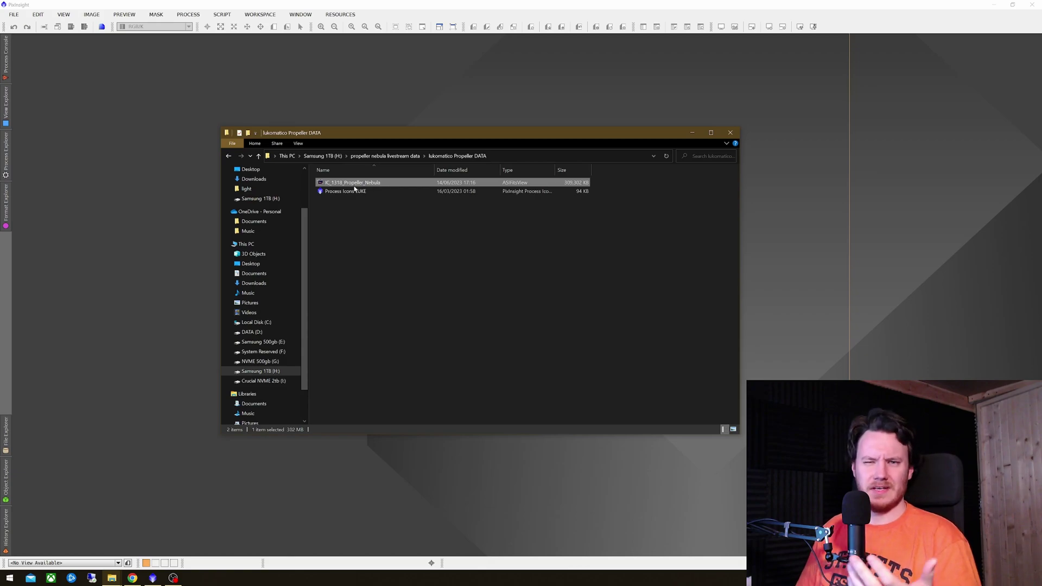
drag(364, 185, 168, 167)
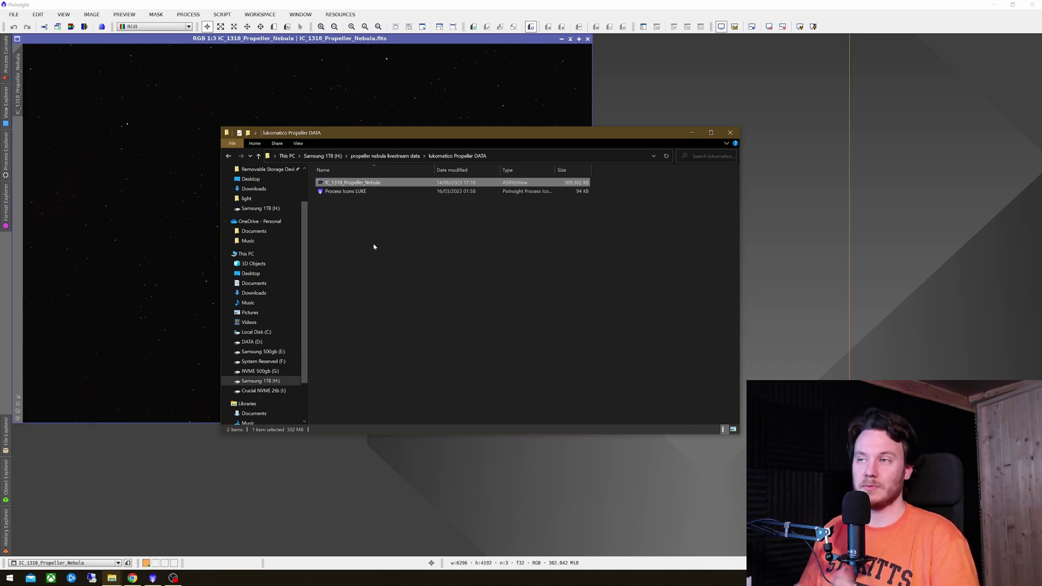
click(351, 193)
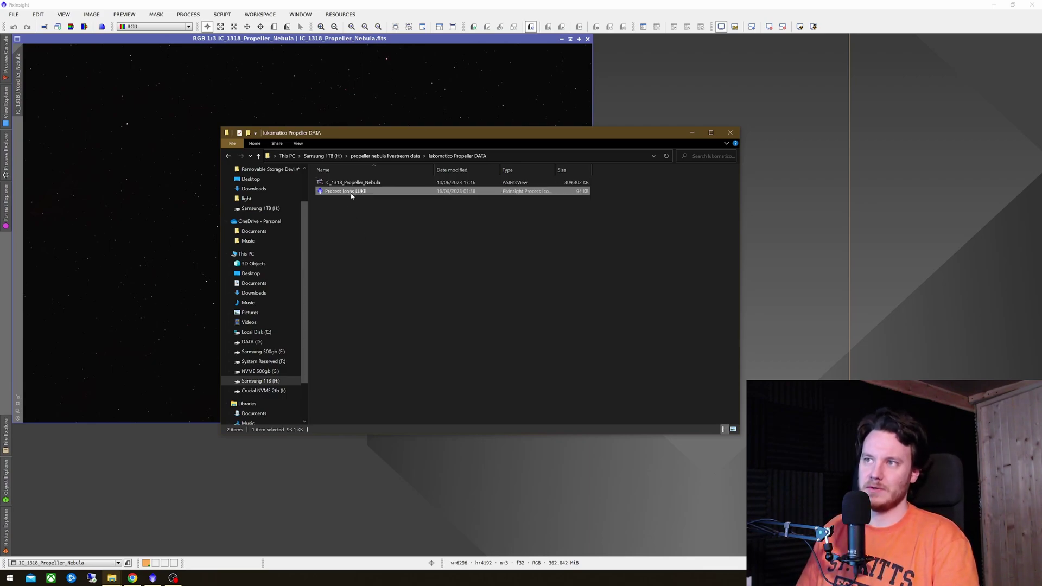
drag(351, 194, 740, 89)
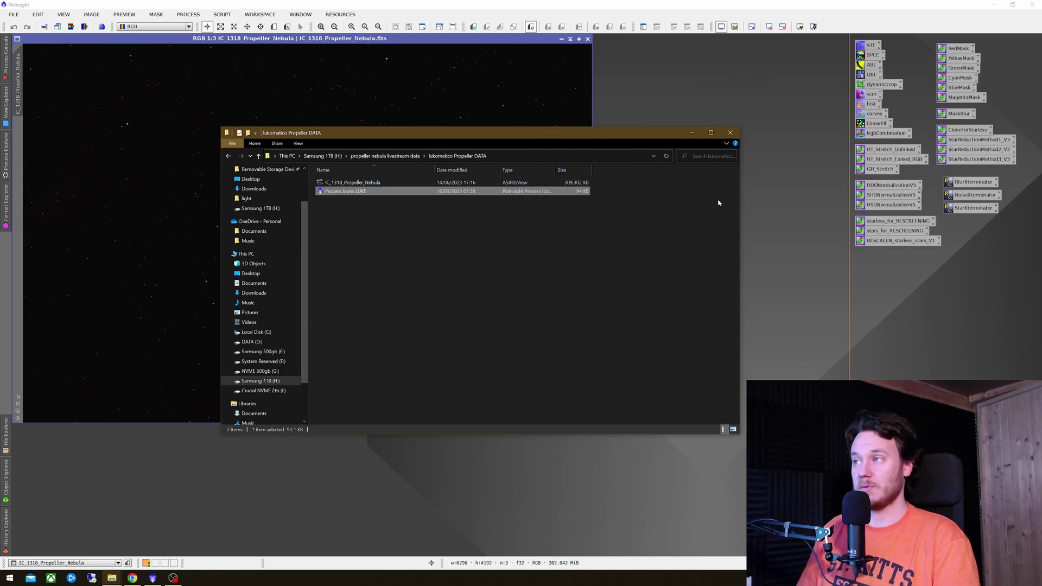
Step: Minimize File Explorer and open ScreenTransferFunction from its process icon
click(692, 132)
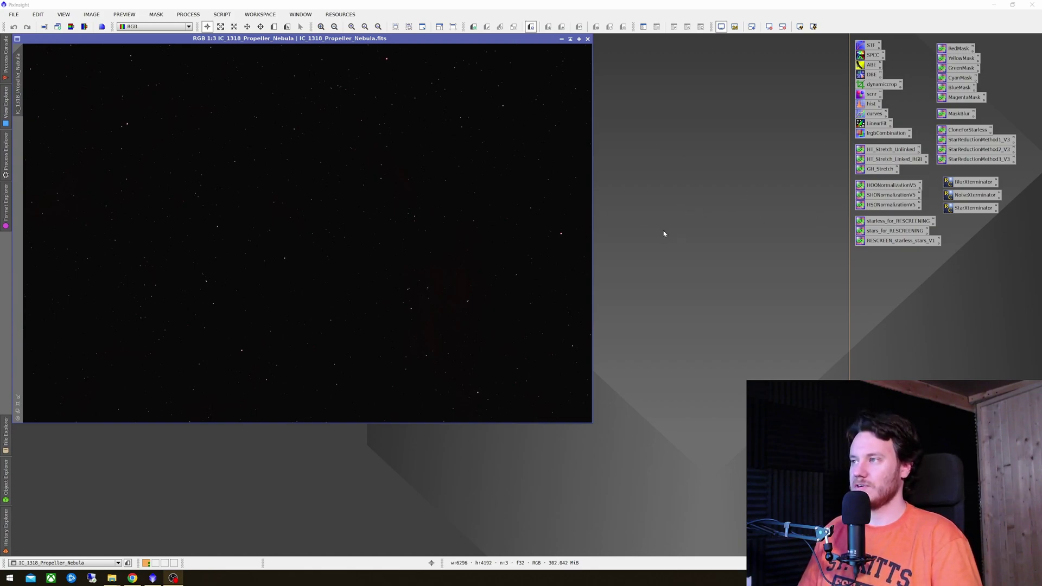
right_click(655, 211)
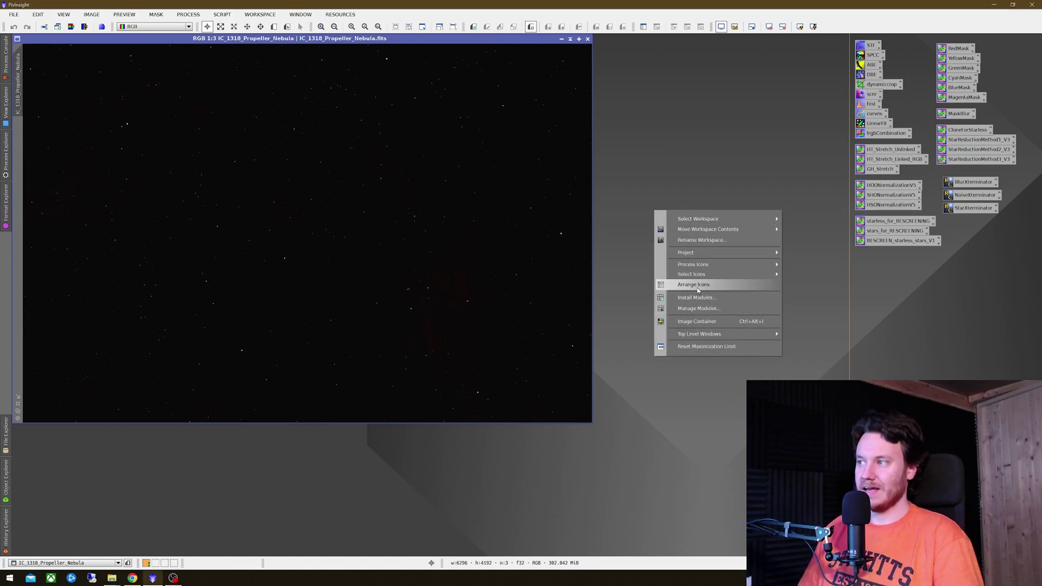
click(657, 160)
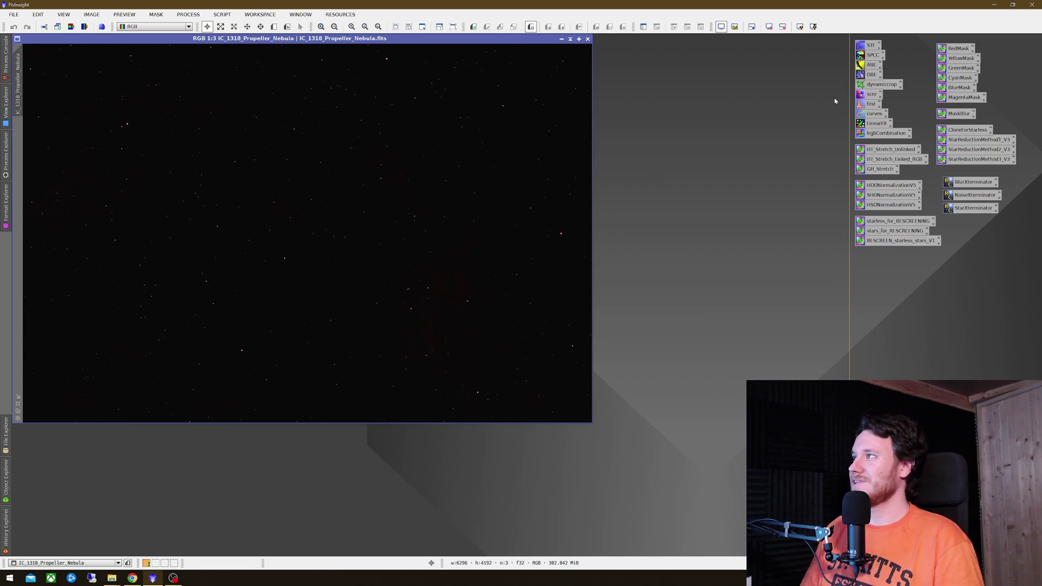
double_click(867, 44)
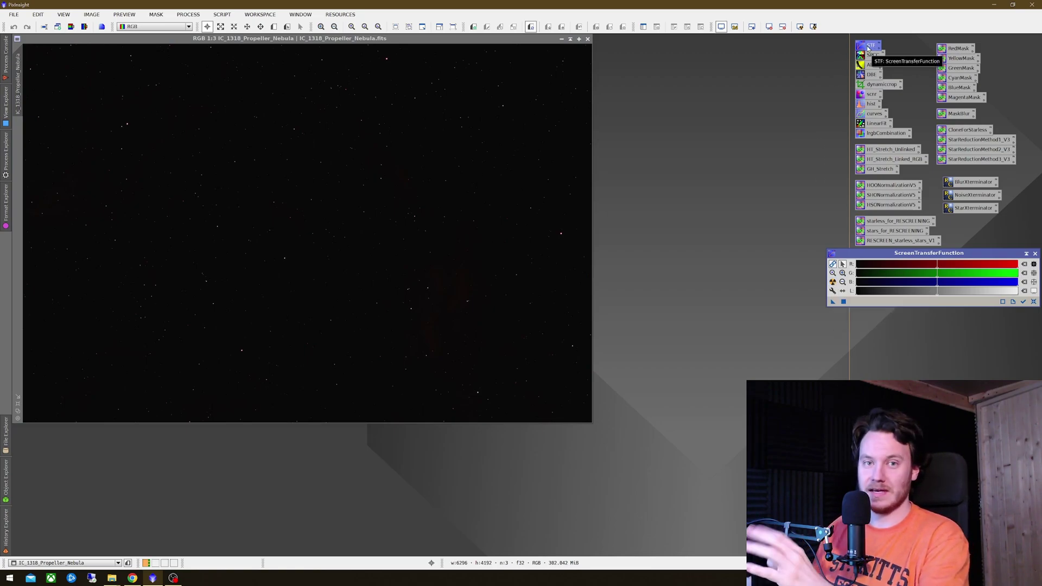
Step: Auto-stretch the nebula with STF using unlinked RGB channels, then zoom to inspect it
click(833, 282)
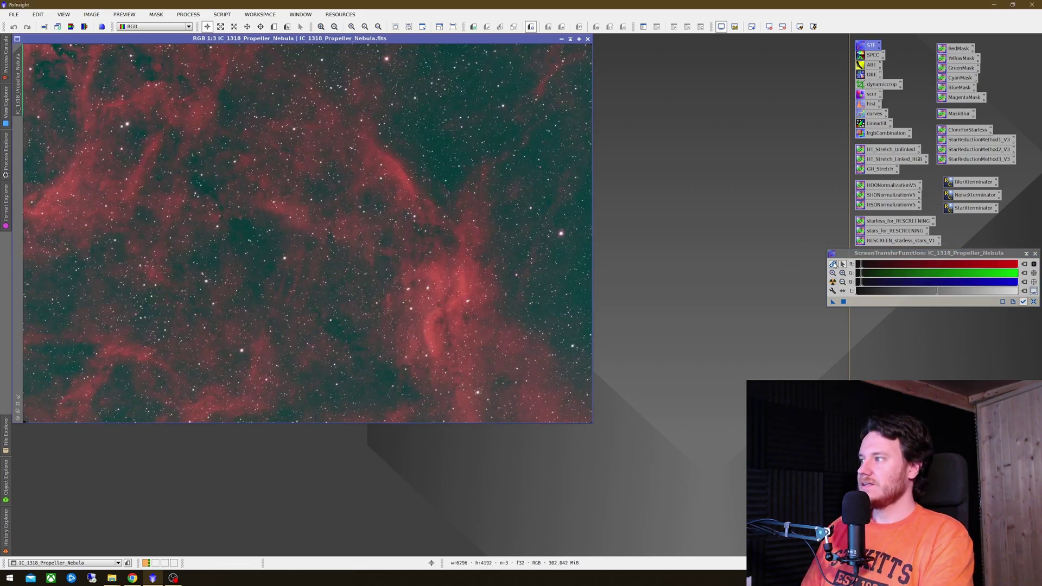
click(834, 264)
click(833, 282)
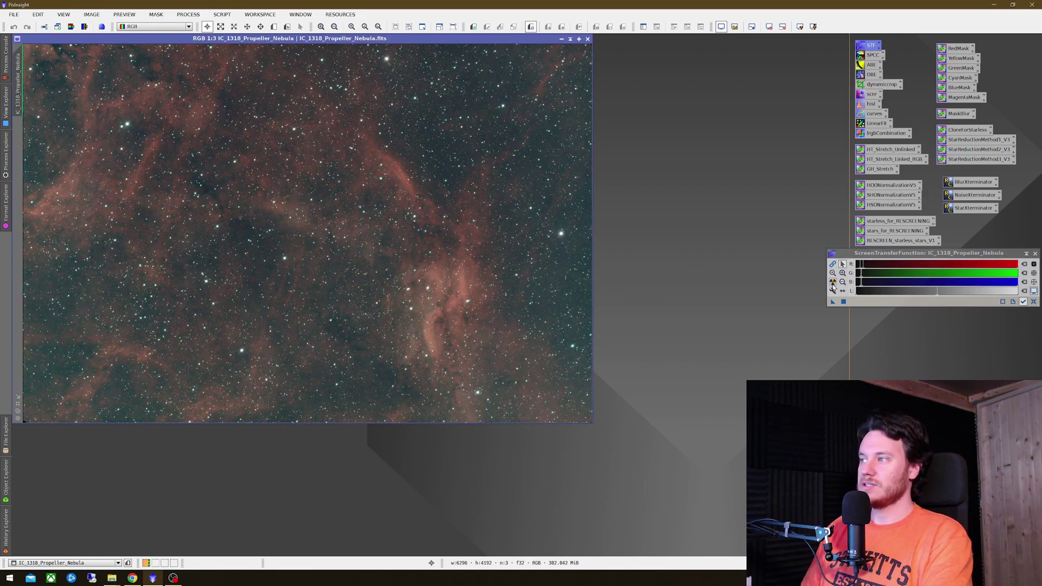
click(834, 265)
click(834, 282)
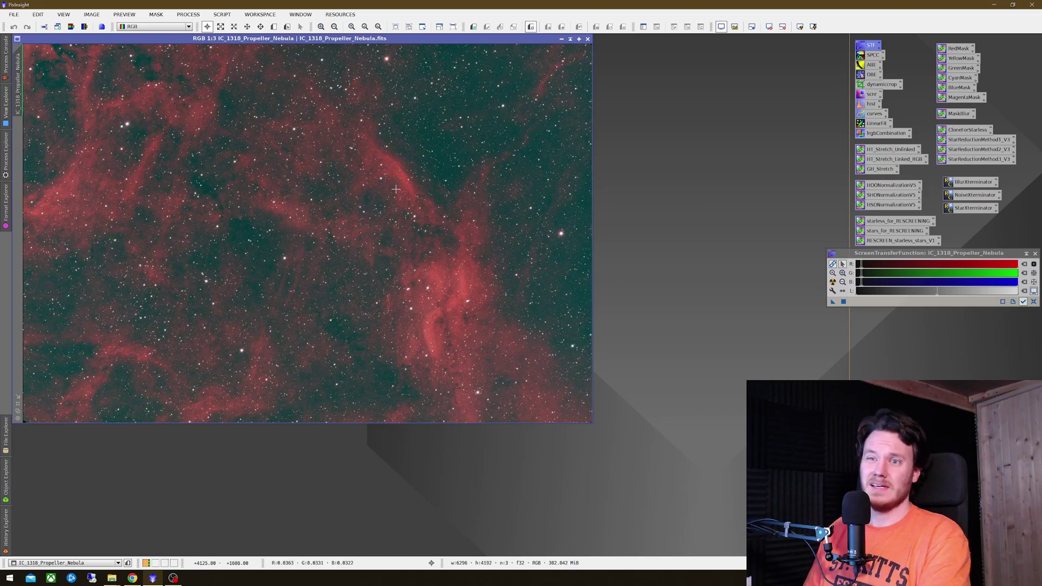
scroll(116, 373, down, 4)
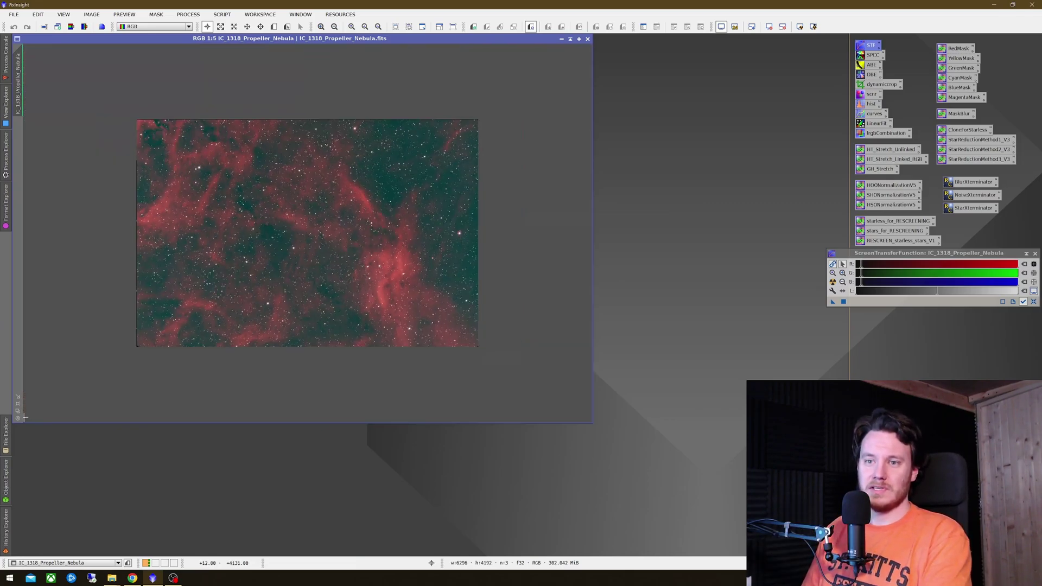
scroll(117, 372, up, 5)
scroll(73, 425, up, 2)
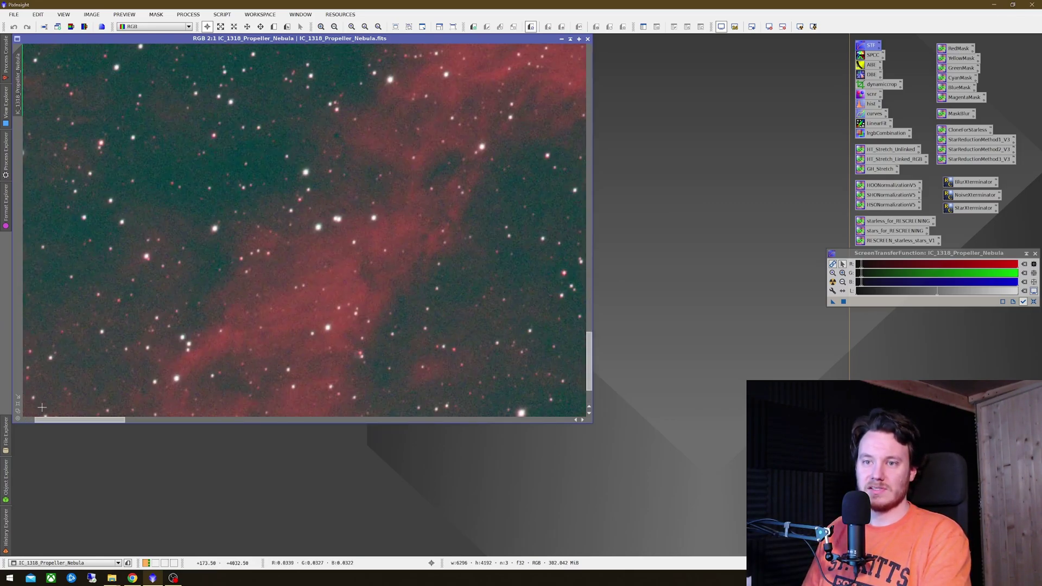
drag(588, 344, 589, 356)
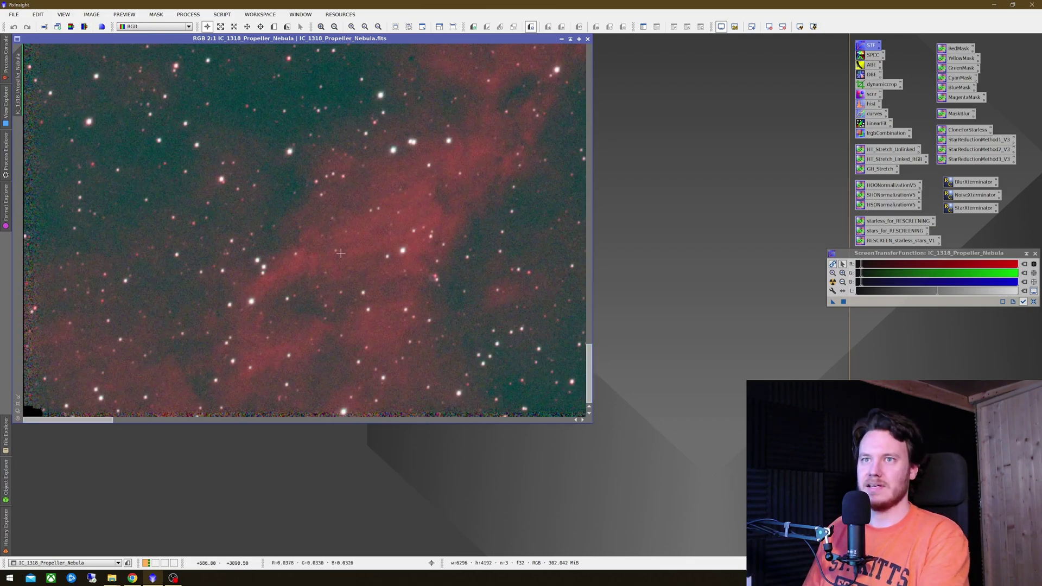
scroll(199, 296, down, 4)
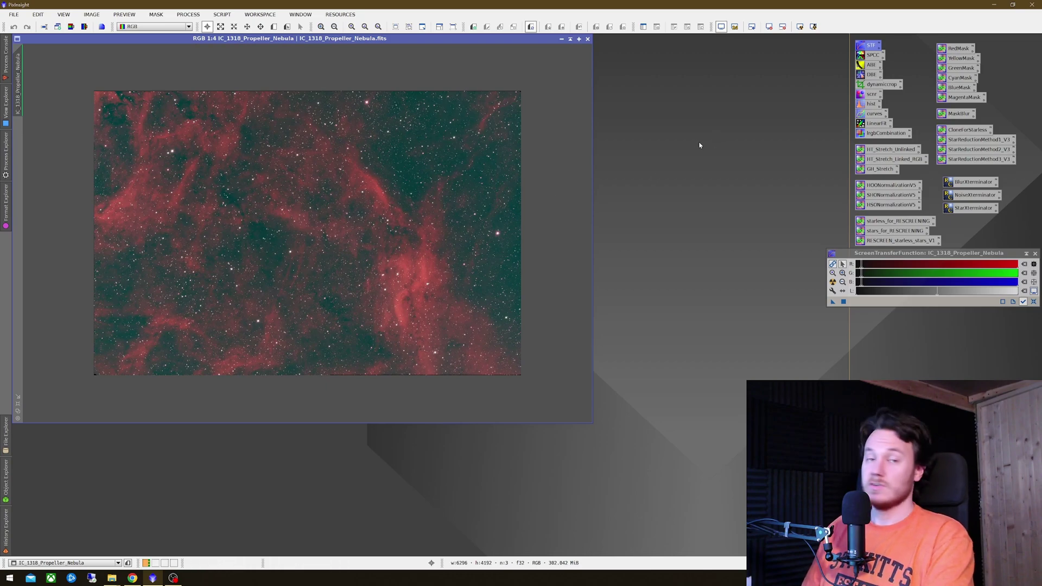
Step: Trim the image edges with DynamicCrop, from 6296×4192 down to 6200×4112 pixels
double_click(882, 84)
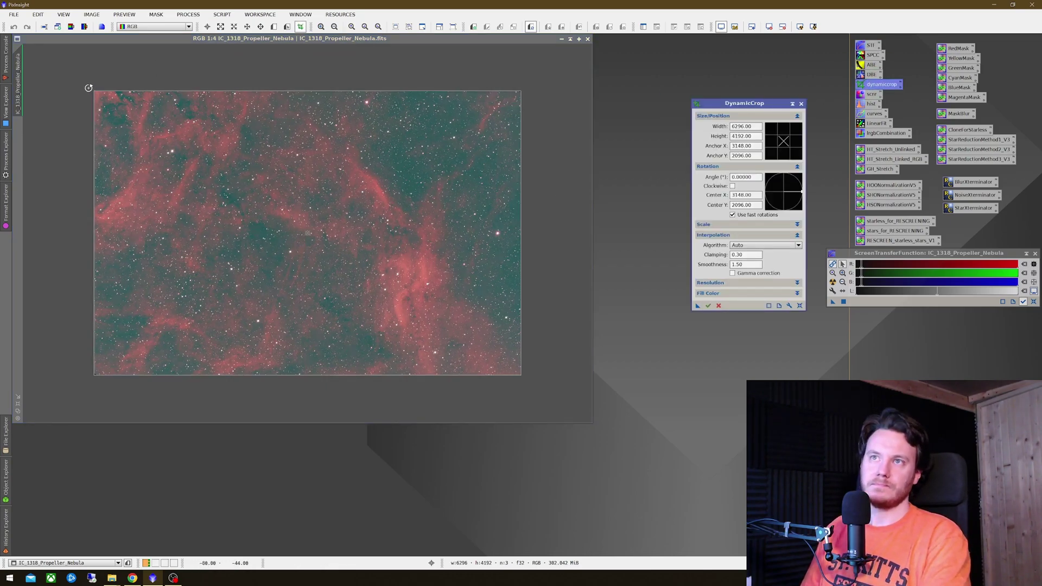
drag(95, 92, 100, 96)
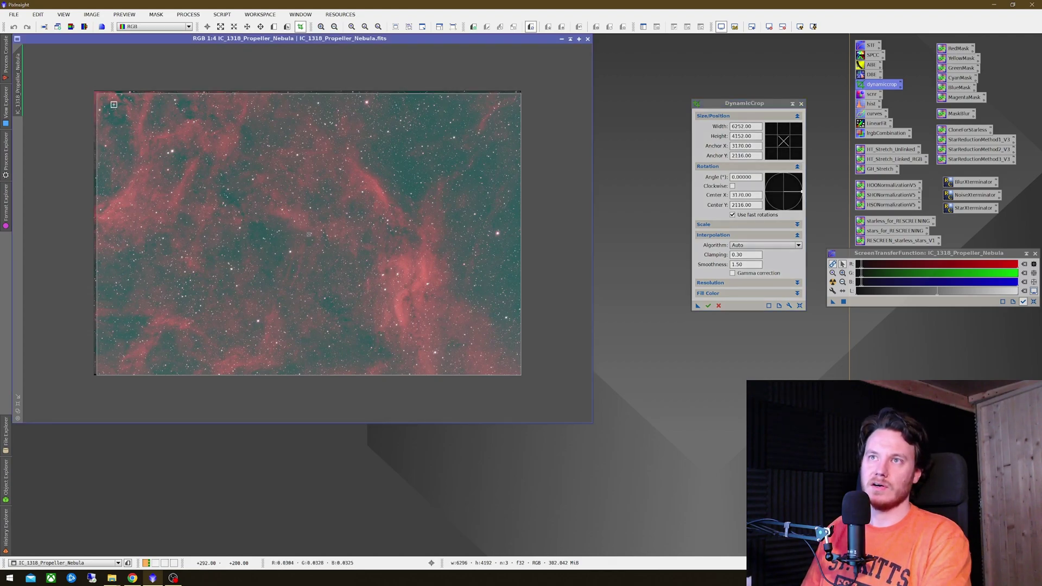
drag(530, 377, 518, 373)
click(708, 307)
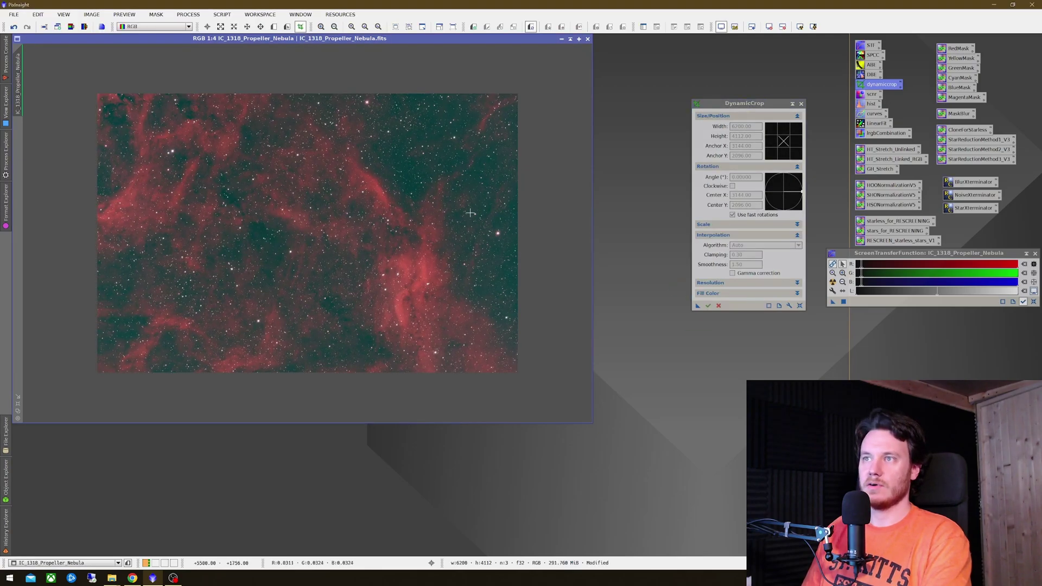
click(801, 104)
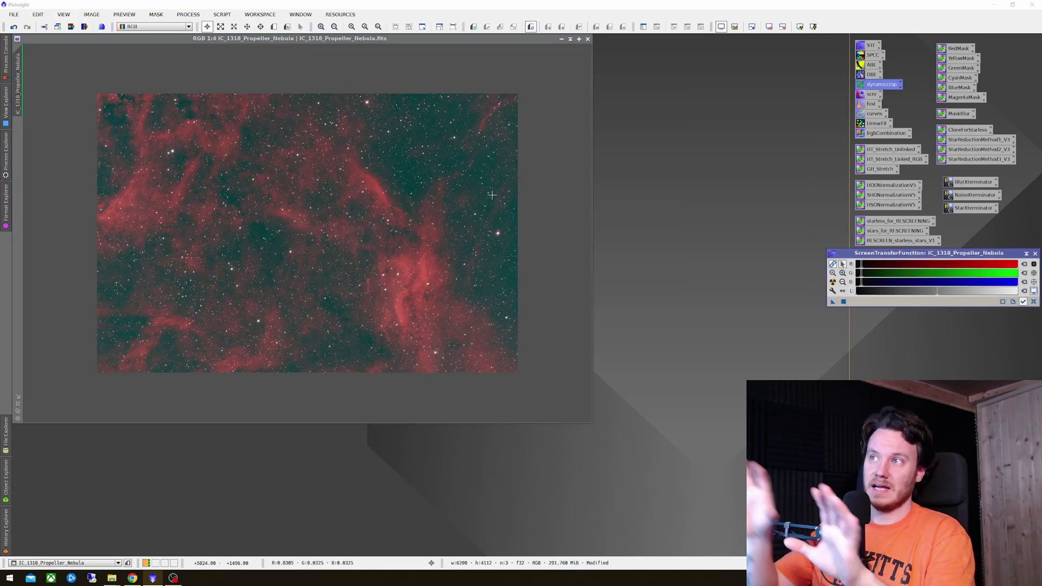
scroll(584, 148, up, 1)
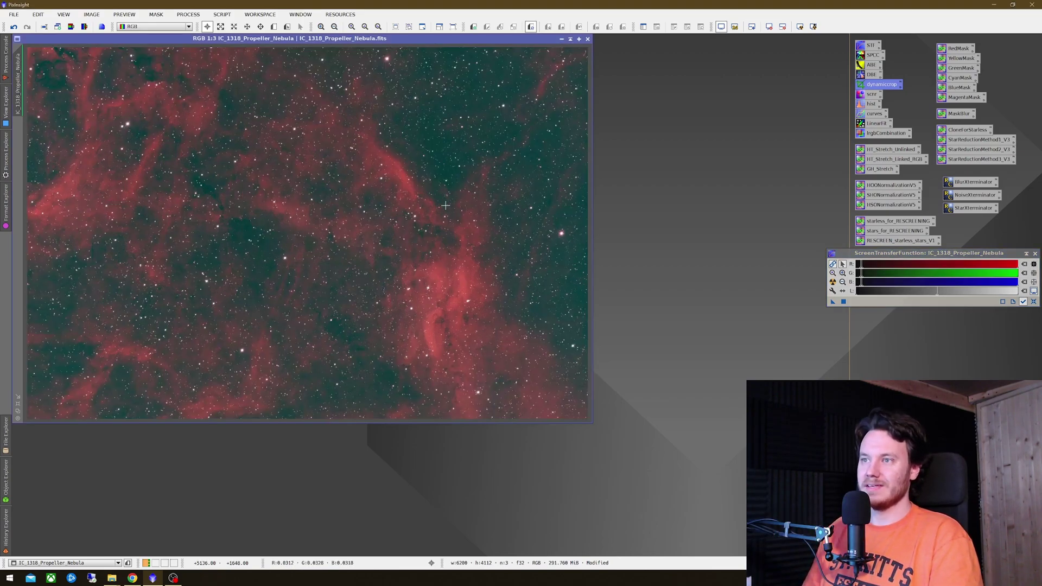
Step: Open DBE and set Target Image Correction to Subtraction with Discard background model enabled
double_click(869, 74)
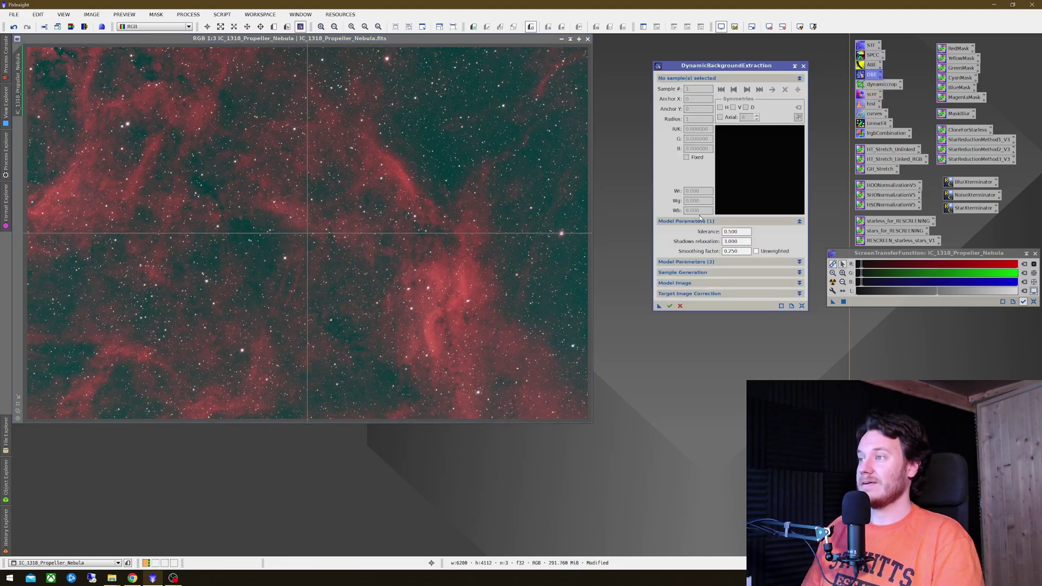
click(749, 294)
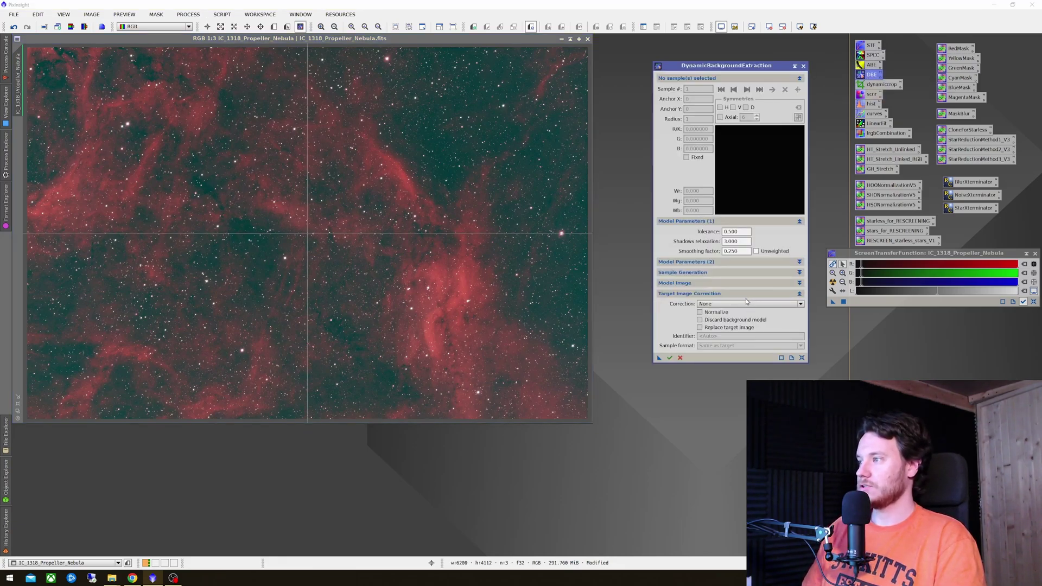
click(747, 304)
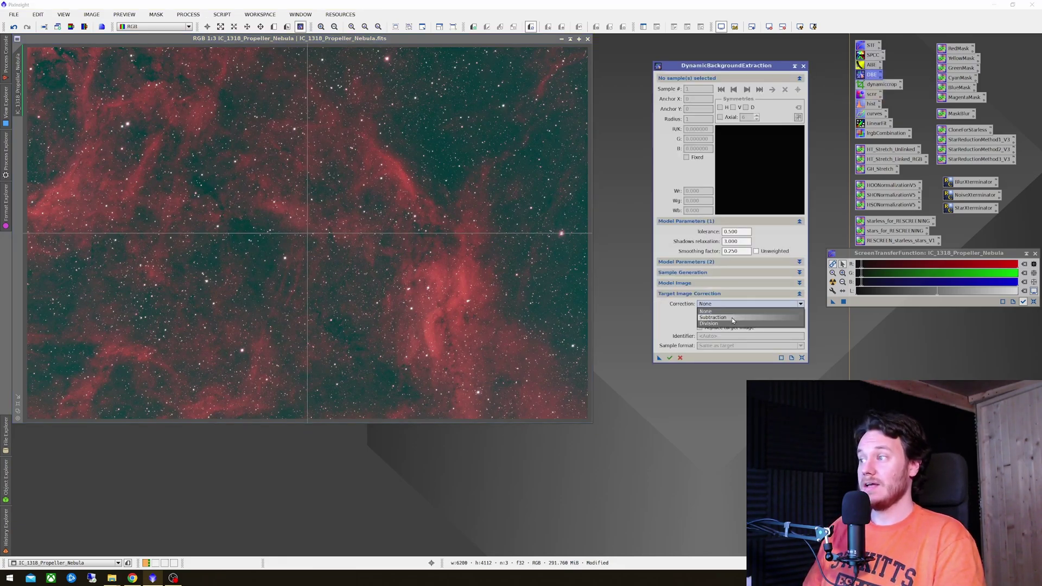
click(733, 318)
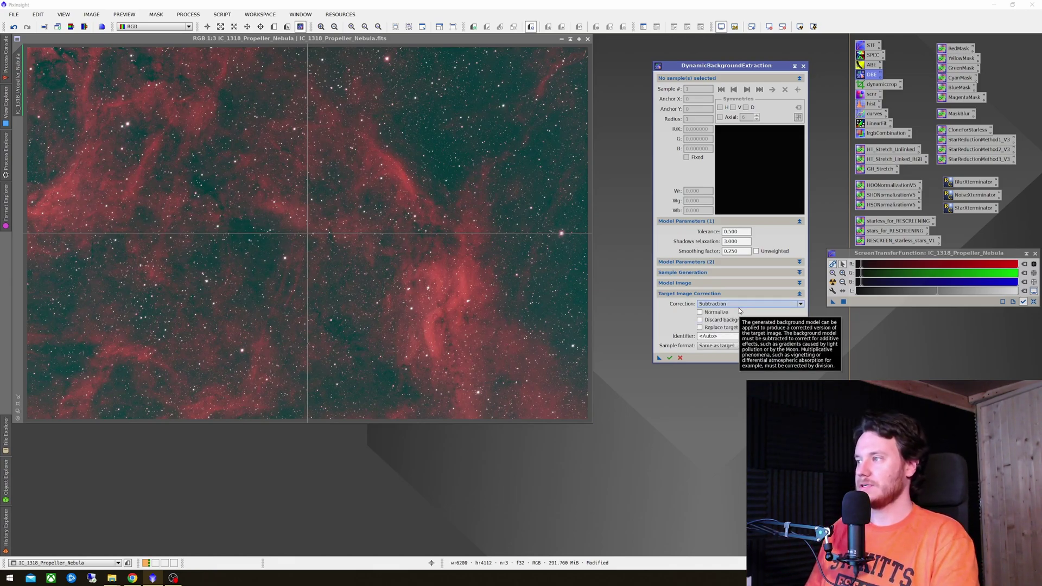
click(738, 305)
click(718, 317)
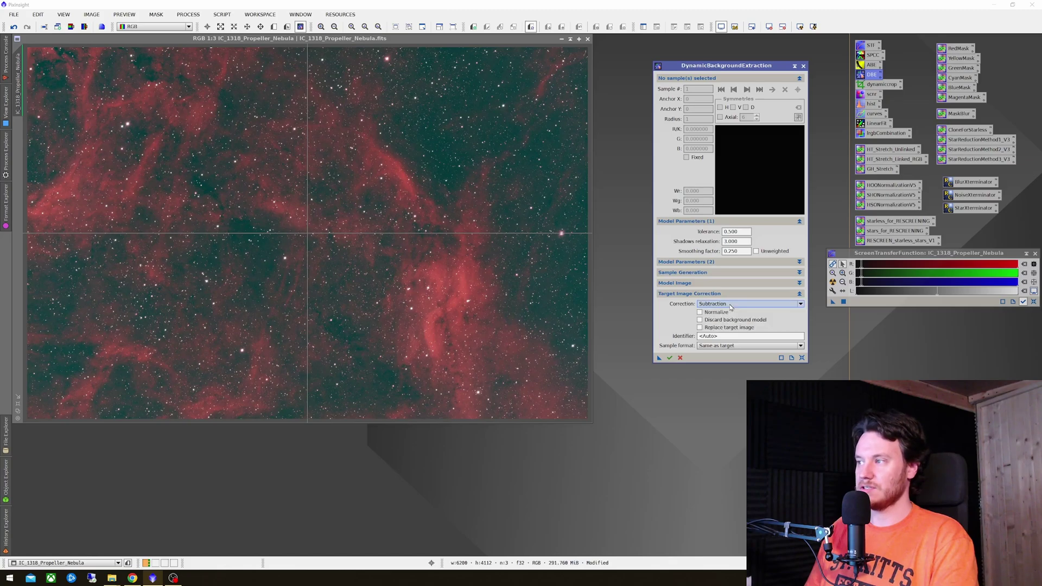
click(700, 321)
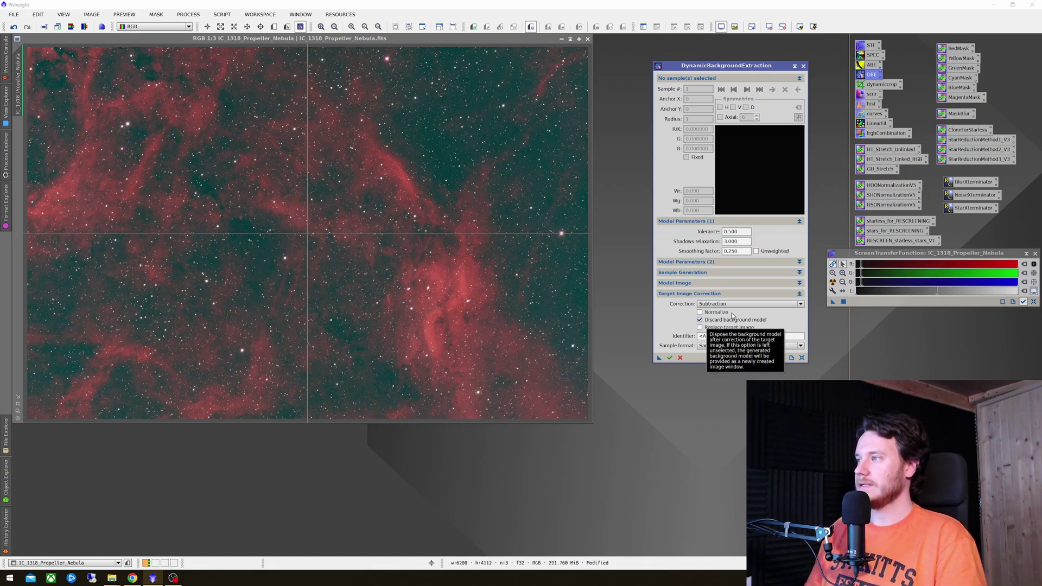
Step: Place twelve DBE background samples on dark sky across the right and top of the image
click(540, 311)
click(579, 297)
click(559, 256)
click(584, 204)
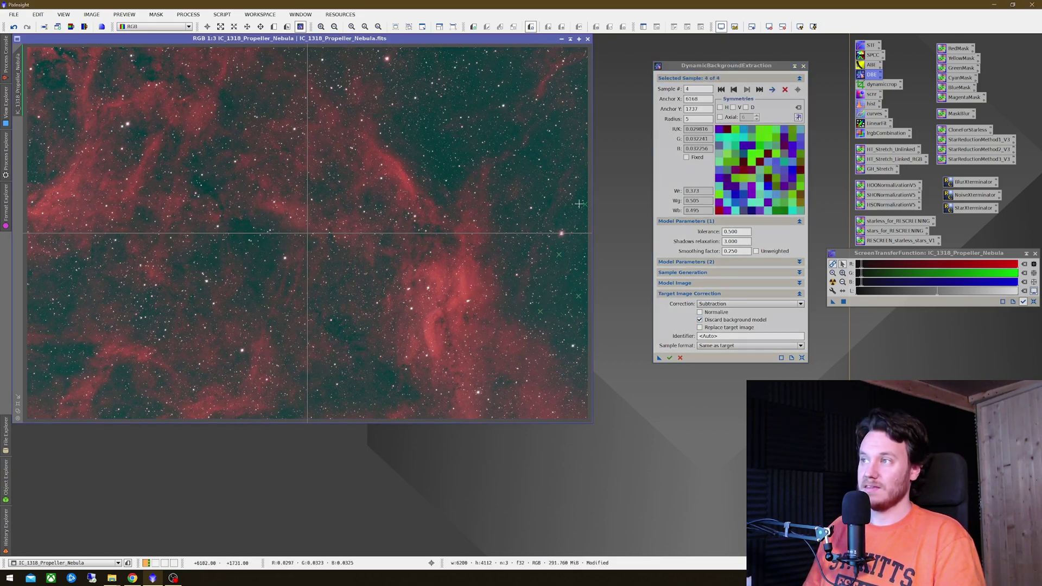
click(546, 199)
click(538, 145)
click(446, 161)
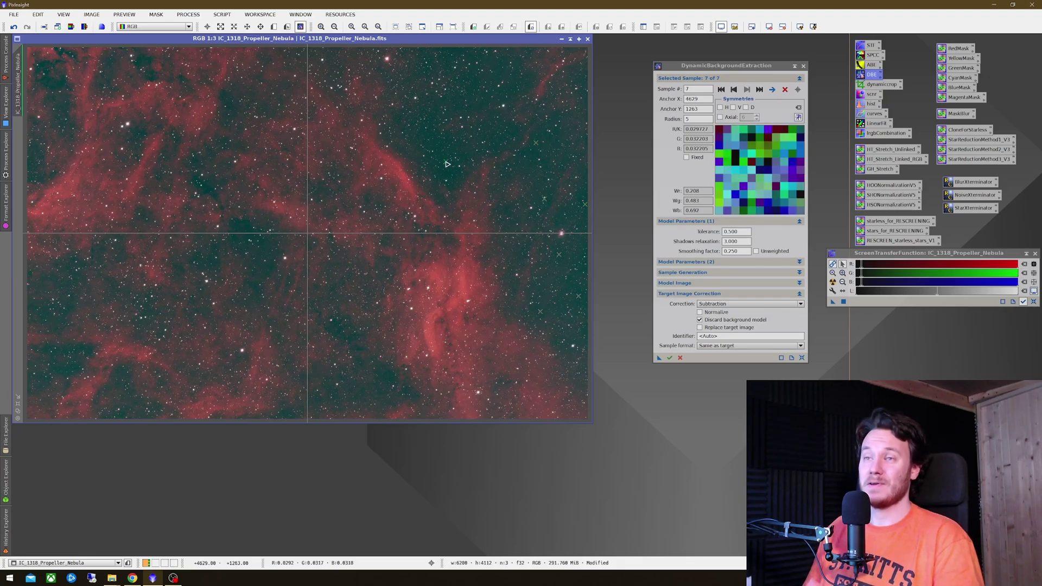
click(435, 140)
click(453, 105)
click(494, 72)
click(459, 53)
click(517, 80)
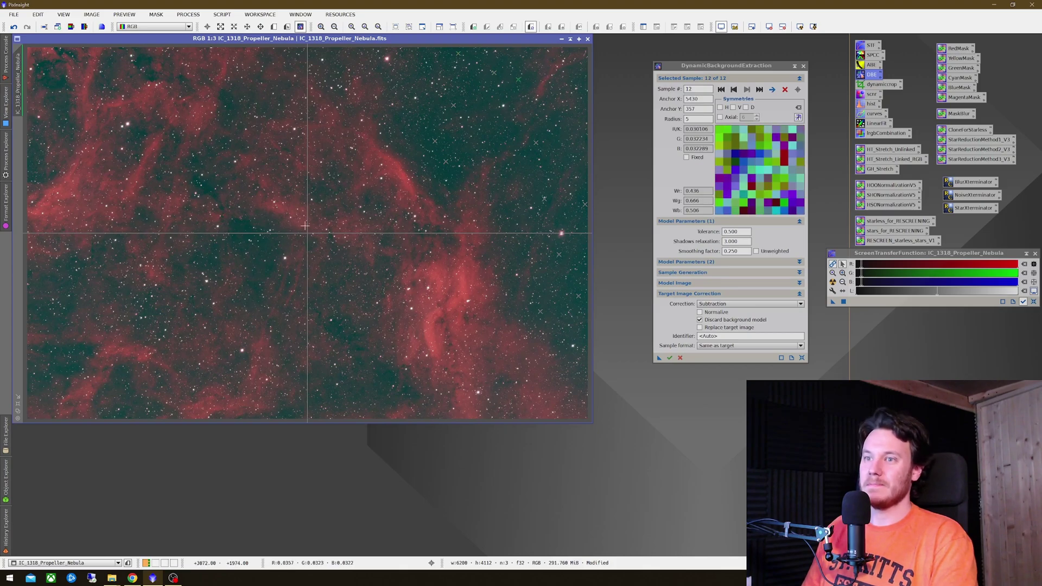
Step: Add samples 13–18 along the left side and move sample 18 onto clean sky
click(74, 369)
click(61, 370)
click(44, 315)
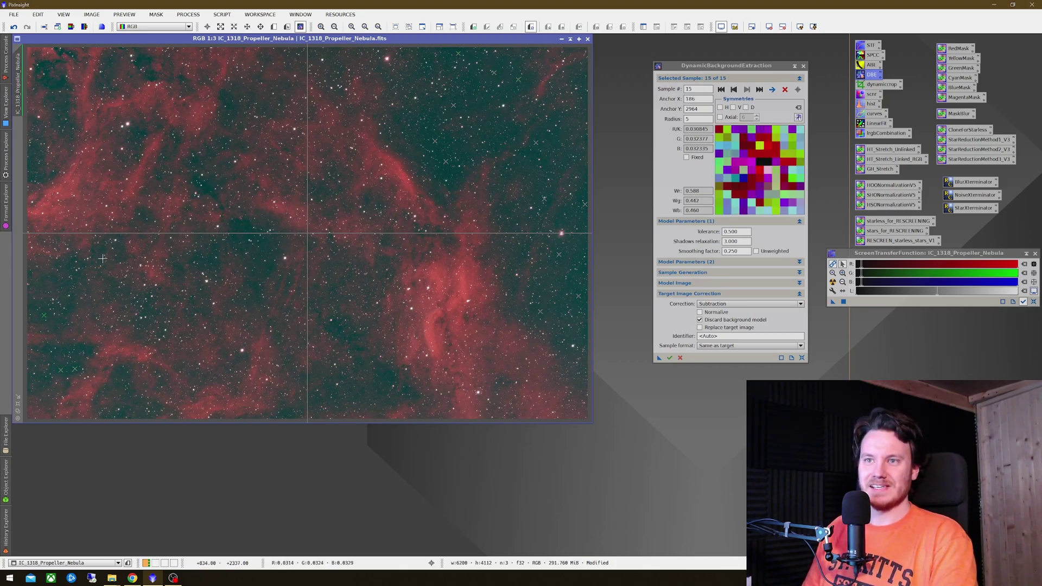
click(28, 168)
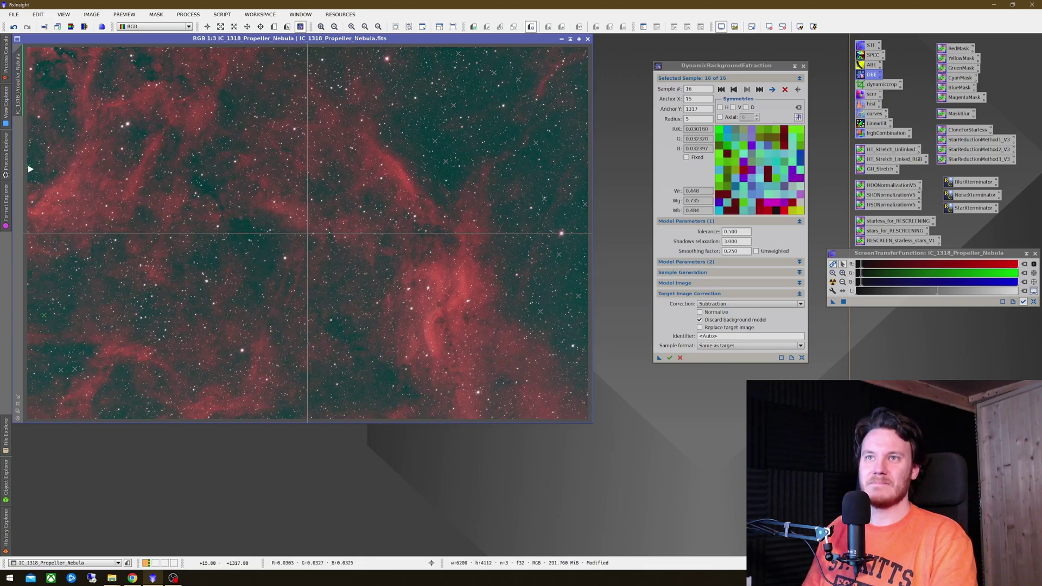
click(47, 77)
click(138, 64)
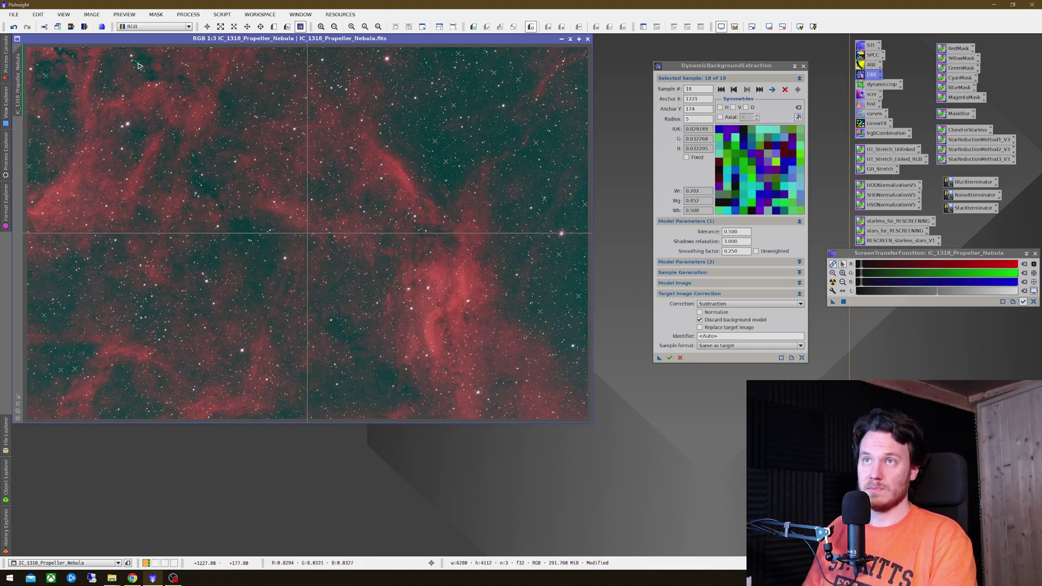
scroll(142, 68, up, 3)
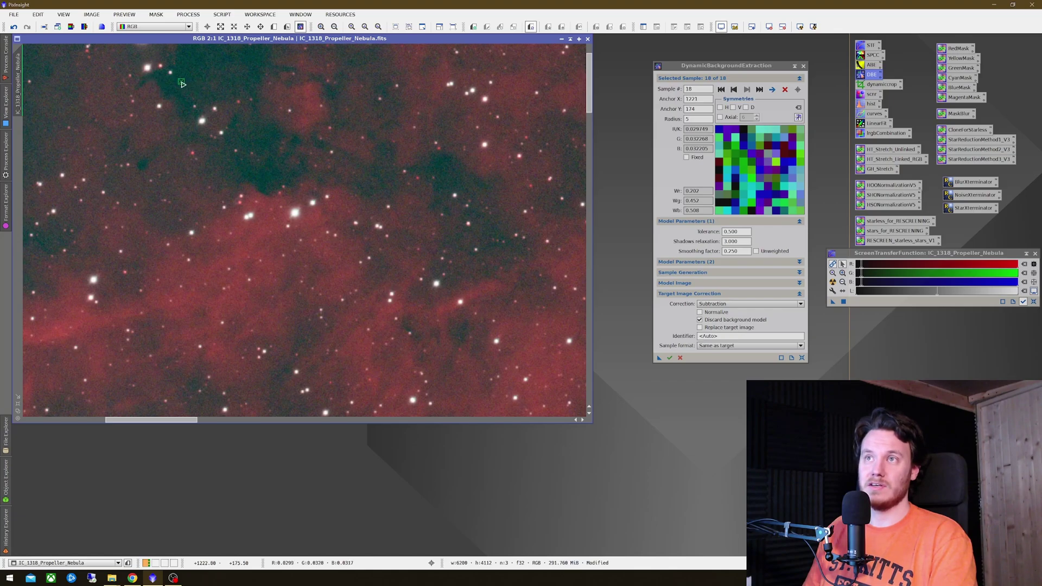
mouse_move(182, 84)
mouse_down()
mouse_move(150, 69)
mouse_move(250, 247)
mouse_move(176, 91)
mouse_up()
Step: Add samples 19–22 and run the extraction to create IC_1318_Propeller_Nebula_DBE
click(264, 179)
scroll(244, 180, down, 1)
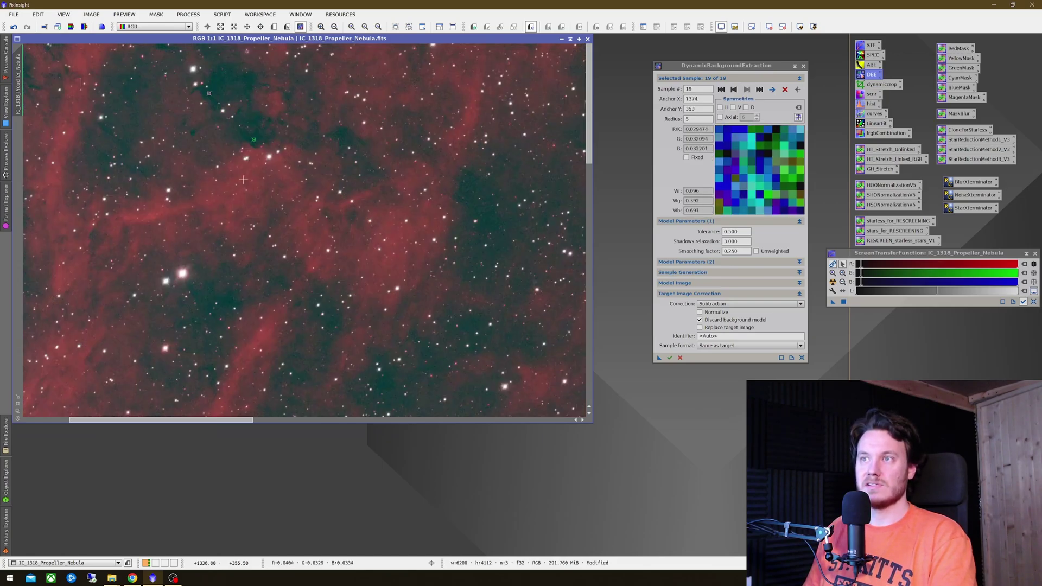
scroll(244, 179, down, 2)
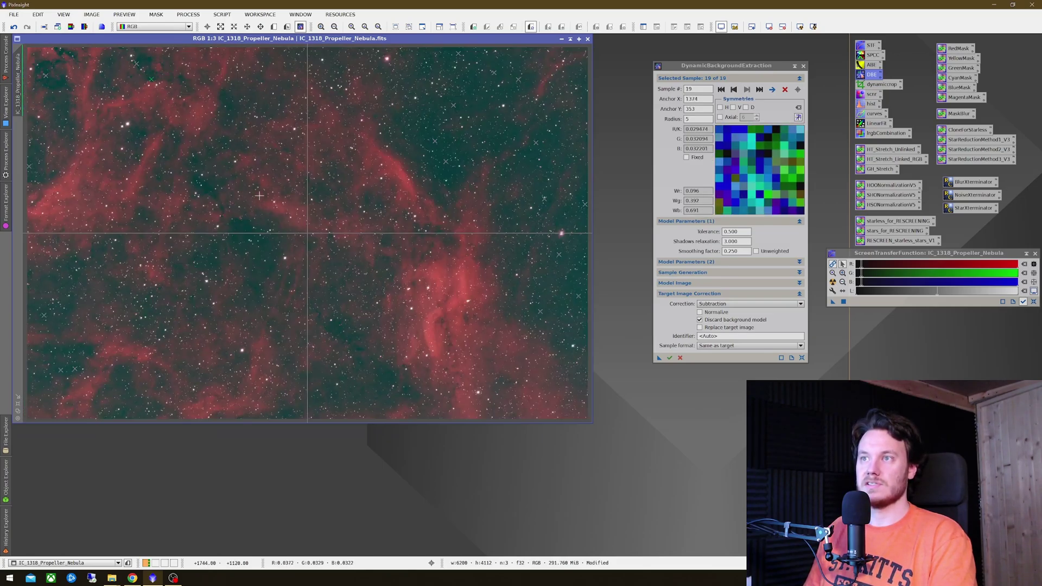
click(246, 239)
click(390, 377)
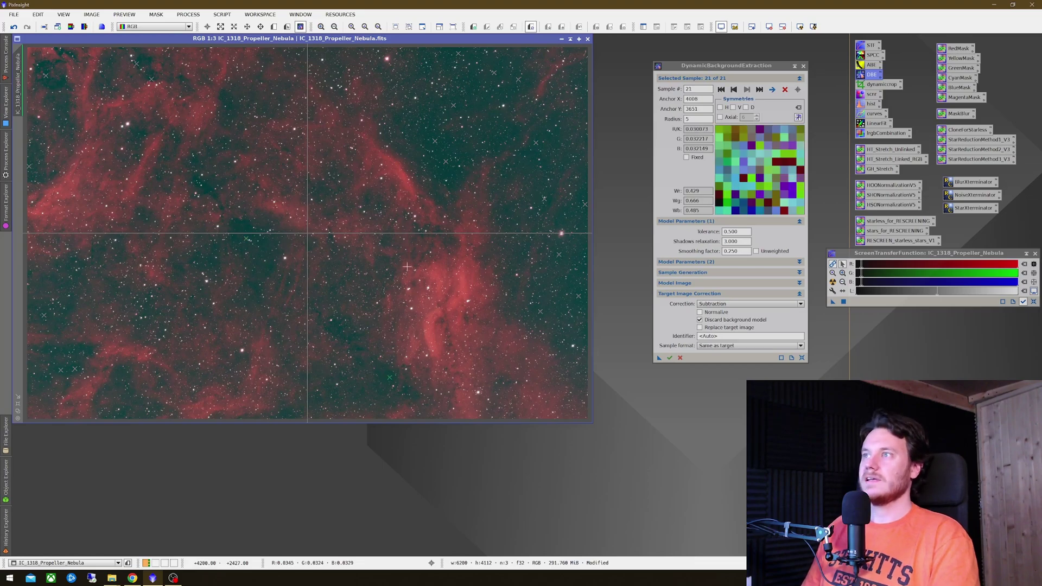
click(126, 376)
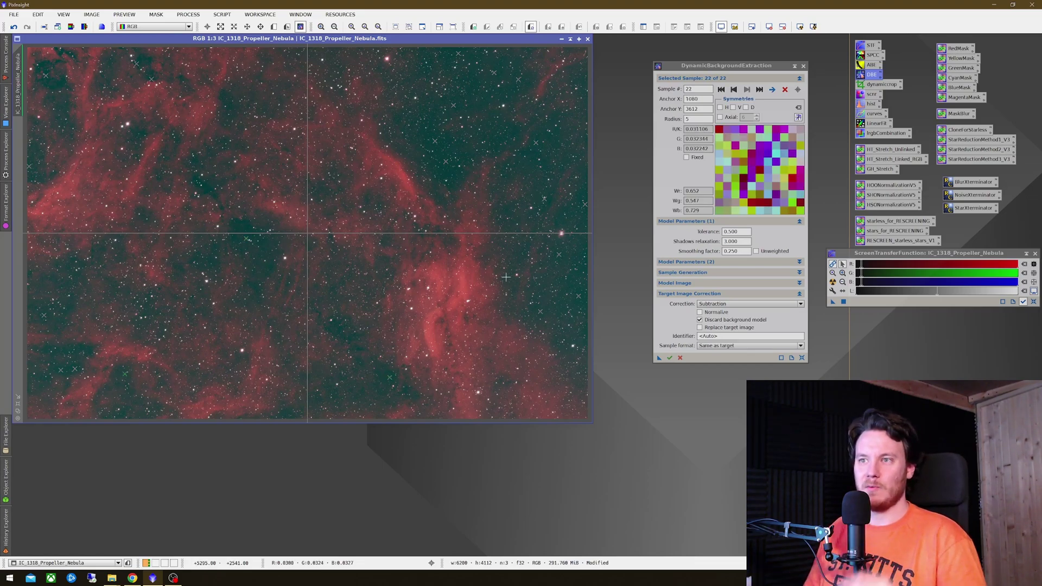
click(670, 359)
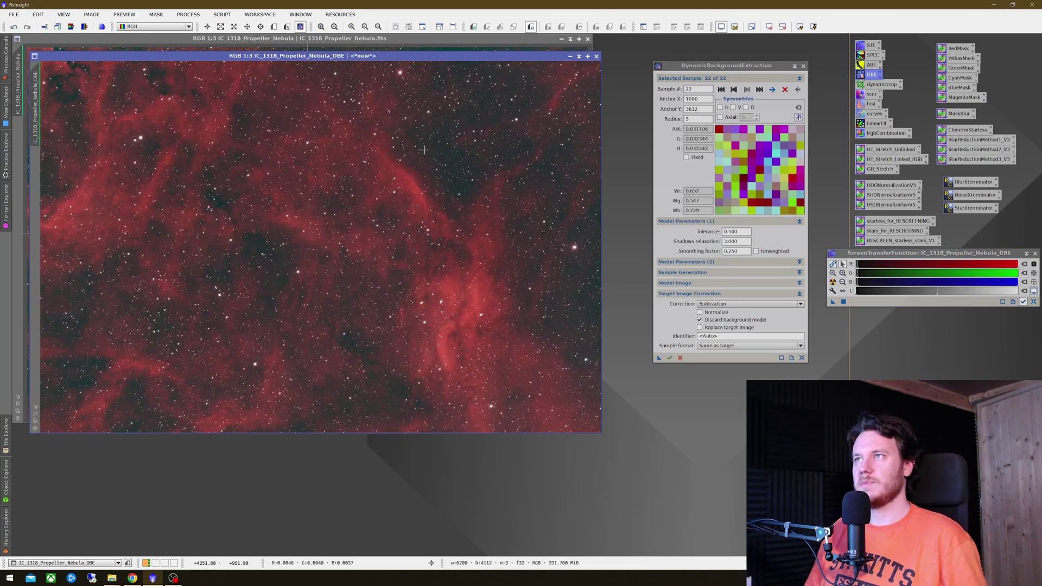
Step: Close the DBE panel and iconize the original image, leaving only the DBE image open
click(804, 67)
click(500, 302)
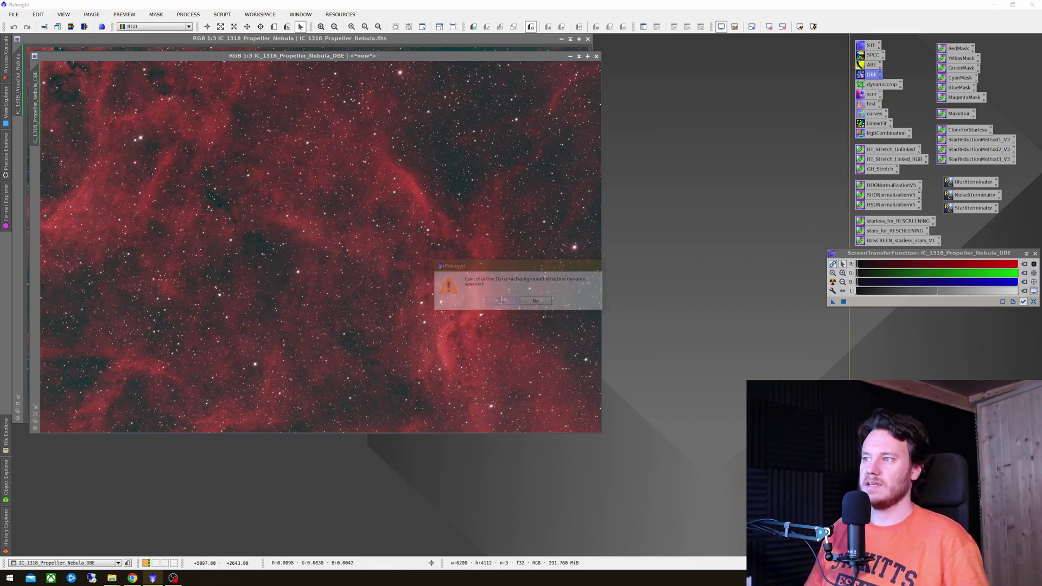
drag(452, 57, 907, 54)
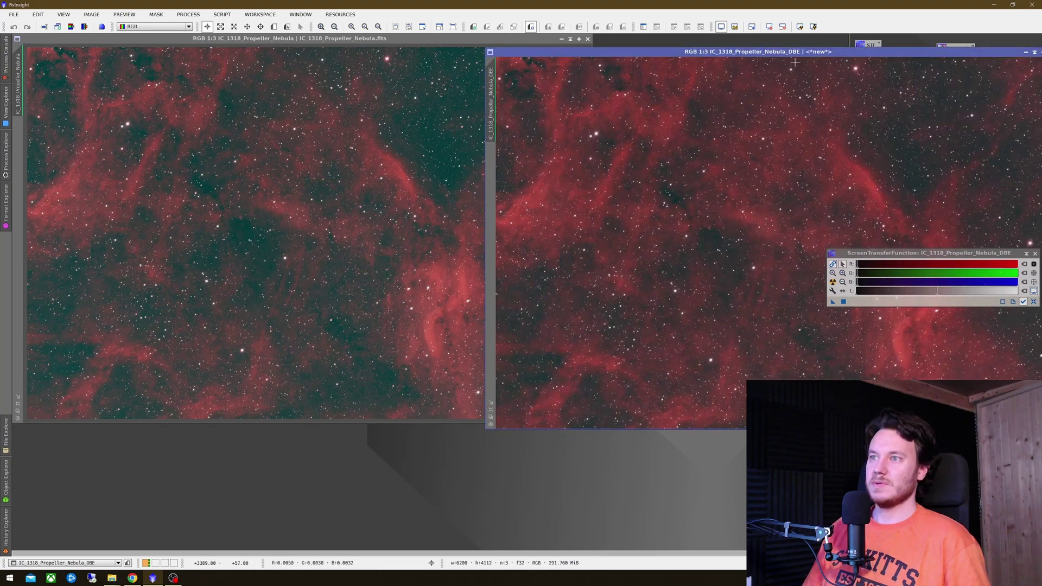
click(561, 38)
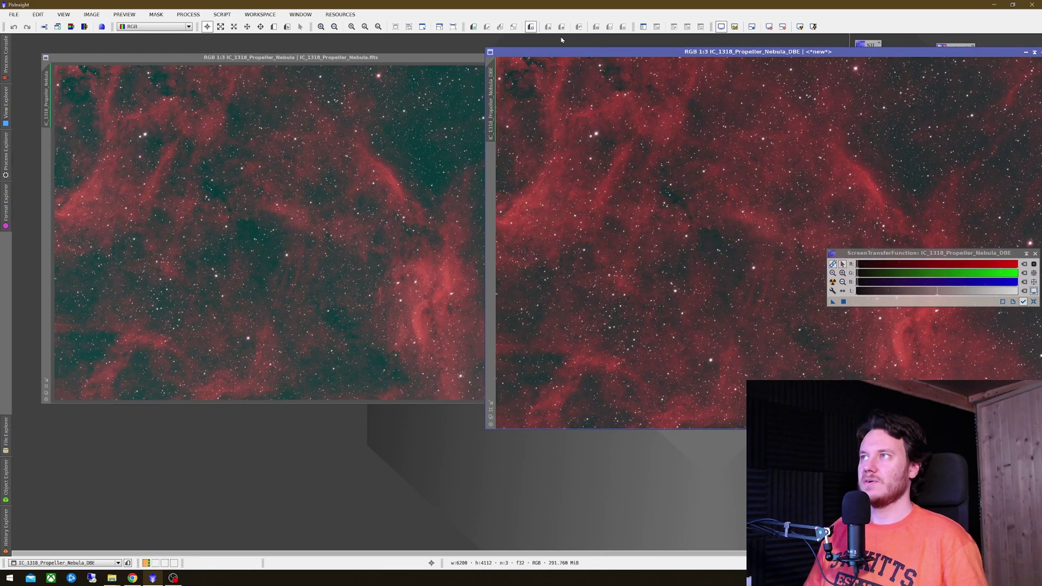
click(330, 238)
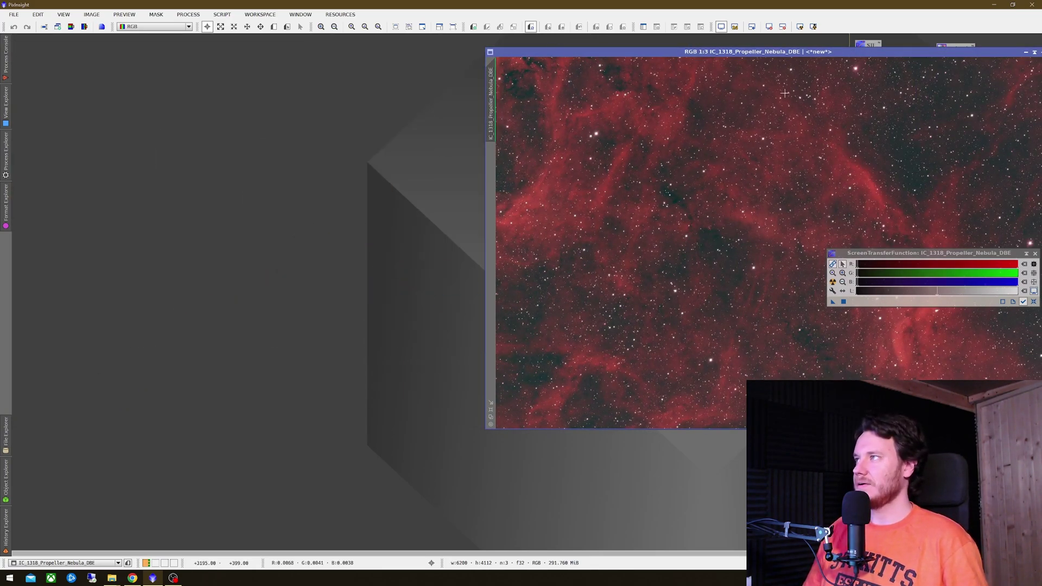
drag(858, 57, 385, 43)
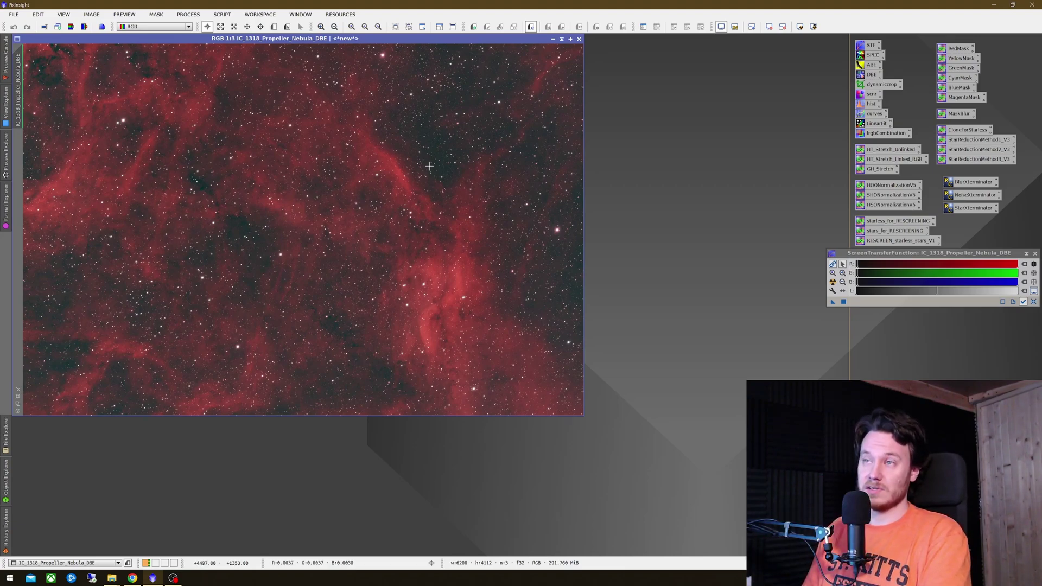
click(185, 16)
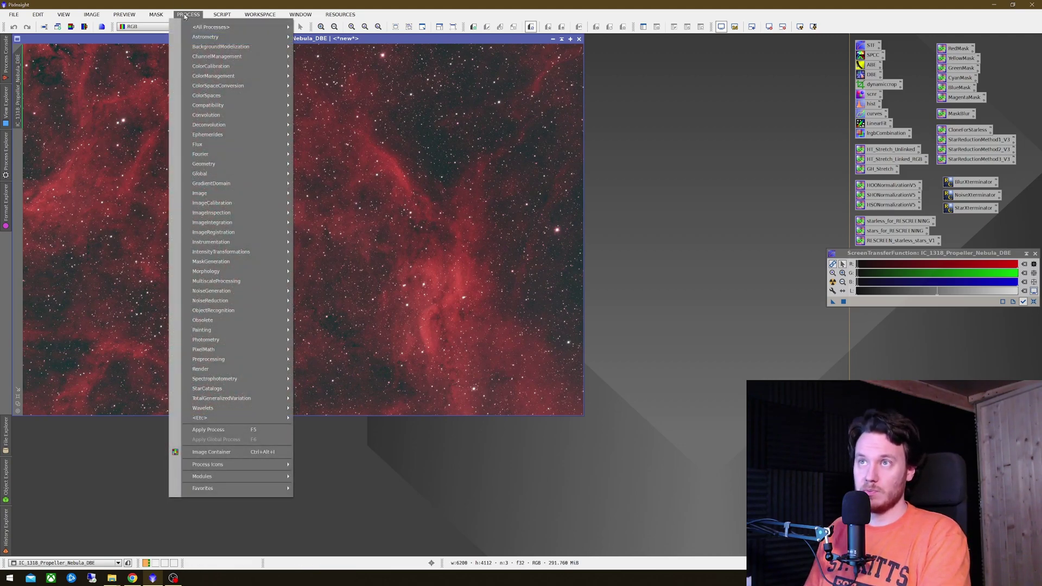
Step: Flip the DBE image with FastRotation's Vertical Mirror
mouse_move(235, 166)
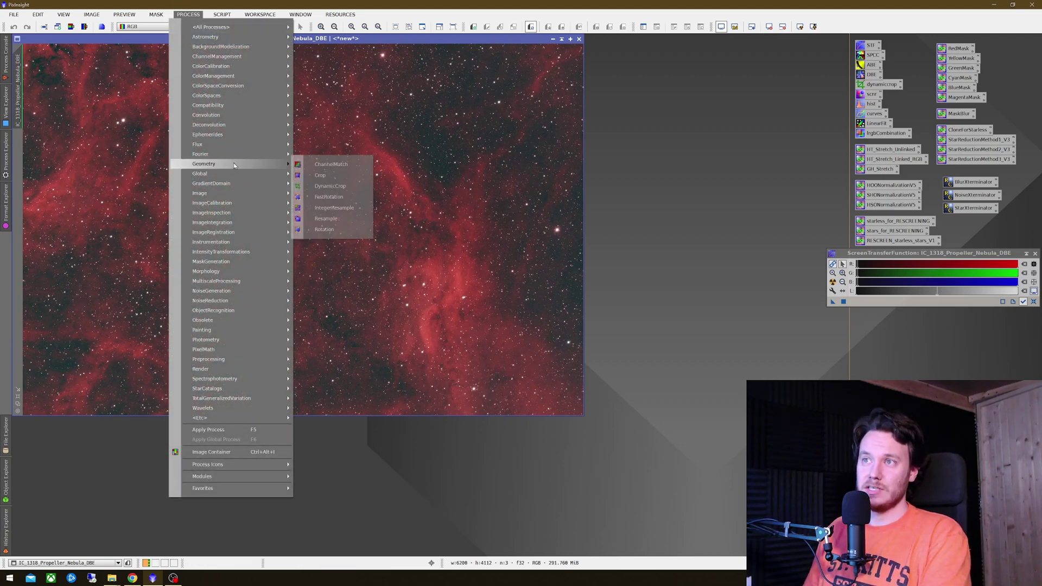
click(329, 196)
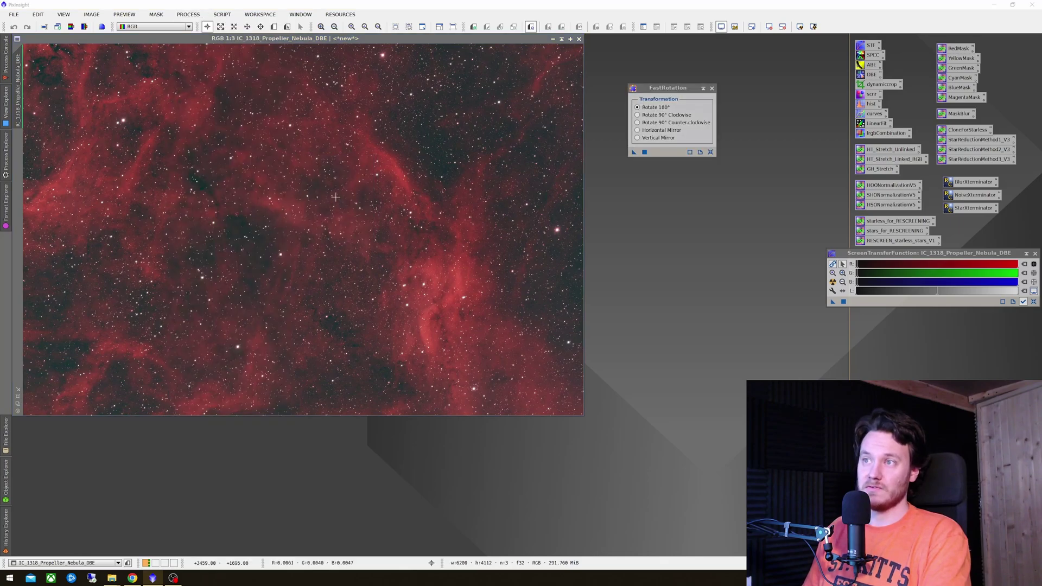
click(638, 137)
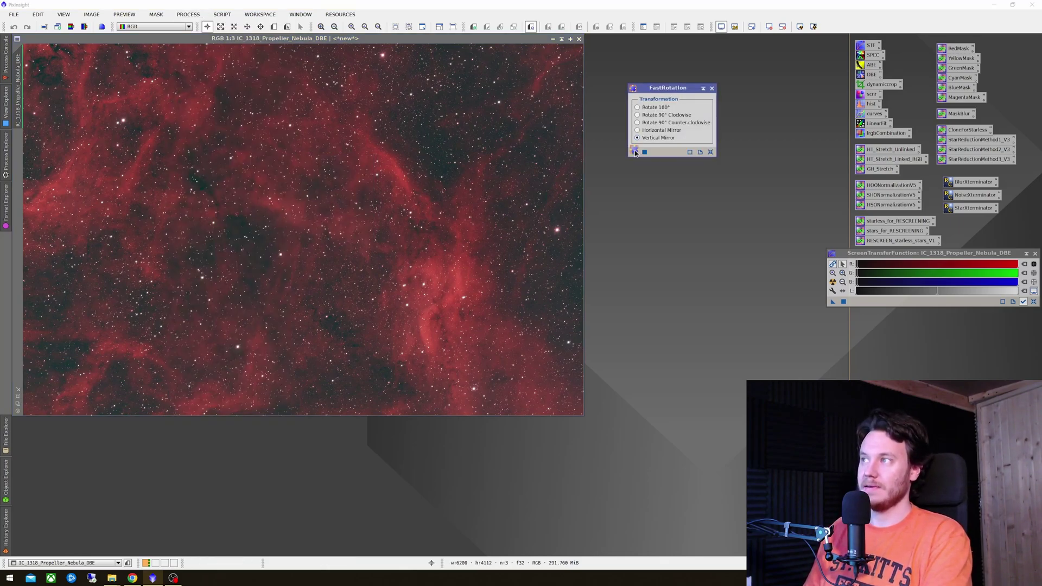
drag(634, 152, 454, 236)
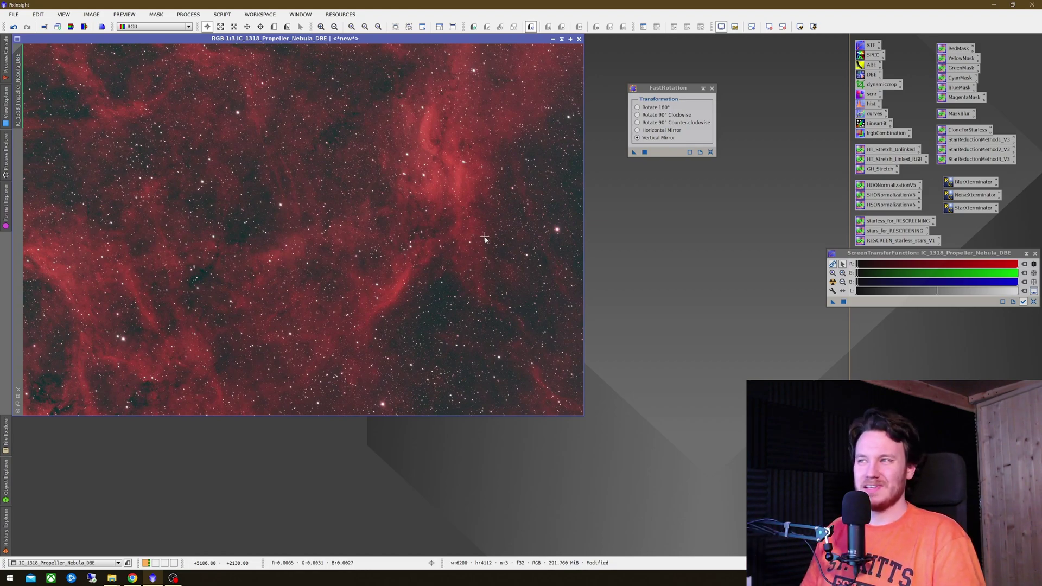
click(712, 88)
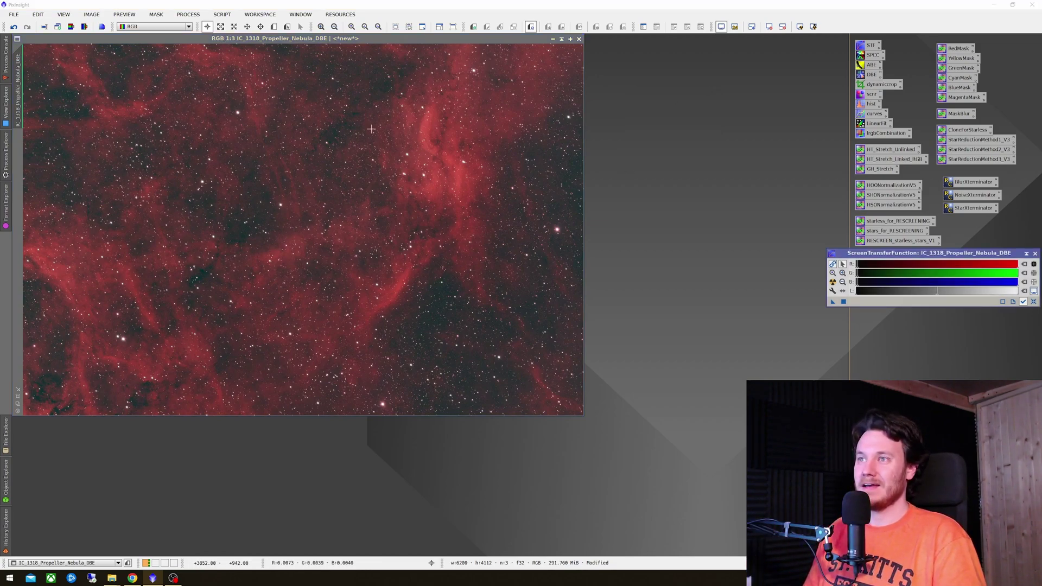
click(196, 15)
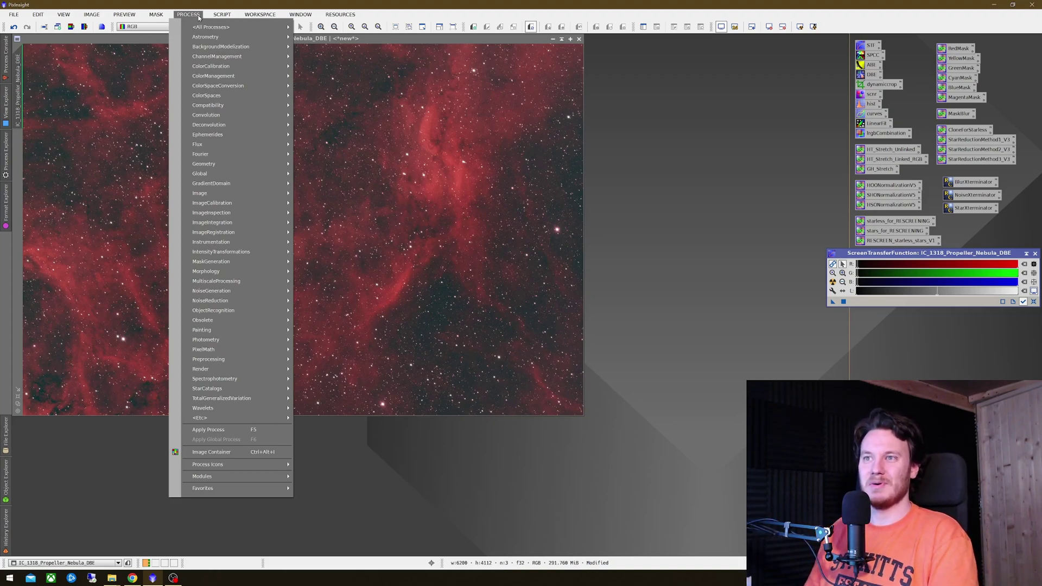
Step: Resample the DBE image to 50% width, halving it to 3100 × 2056 pixels
mouse_move(282, 167)
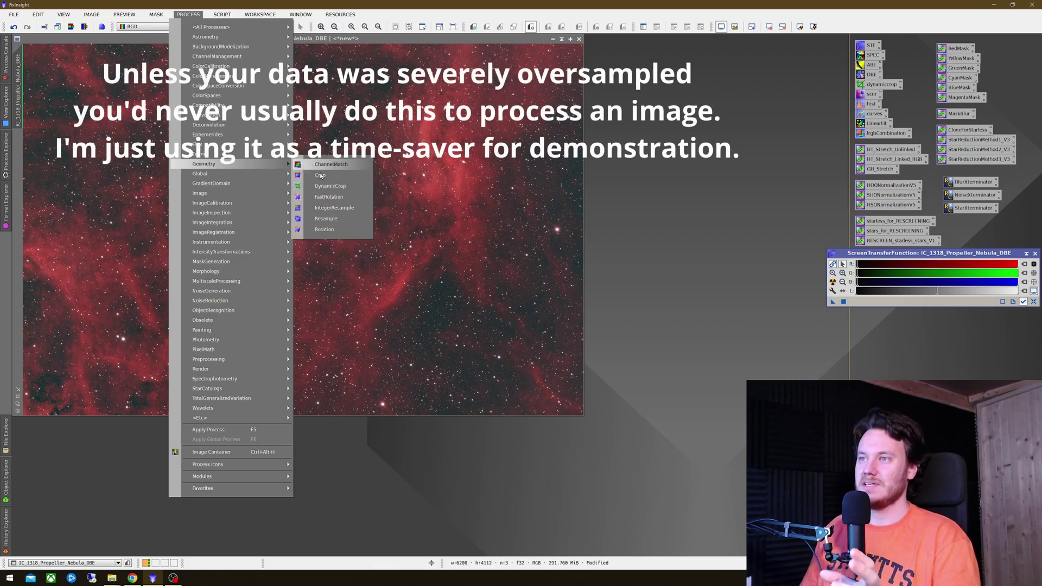
click(341, 219)
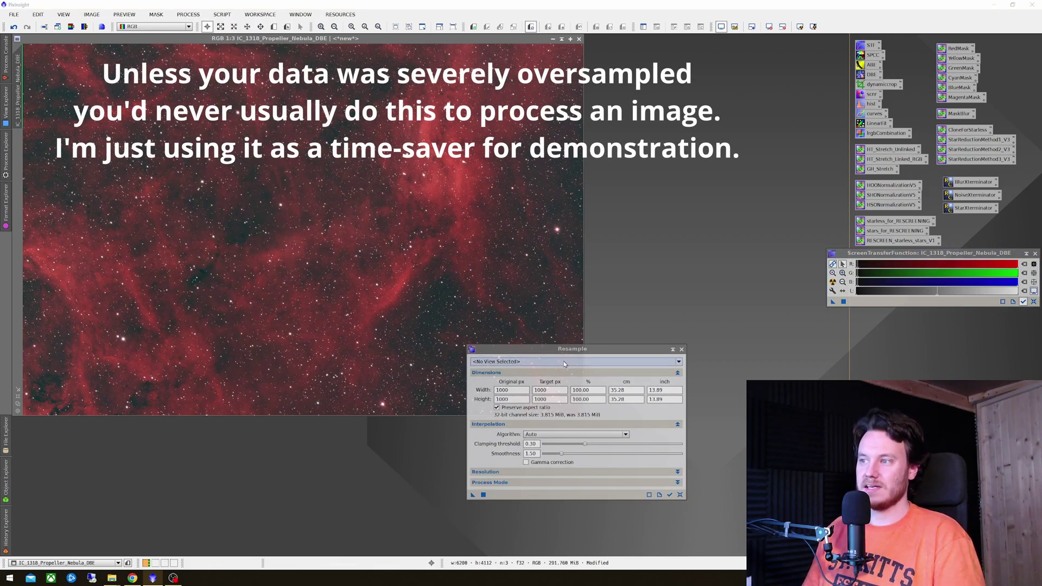
click(563, 361)
click(543, 383)
double_click(596, 391)
text(50)
key(Return)
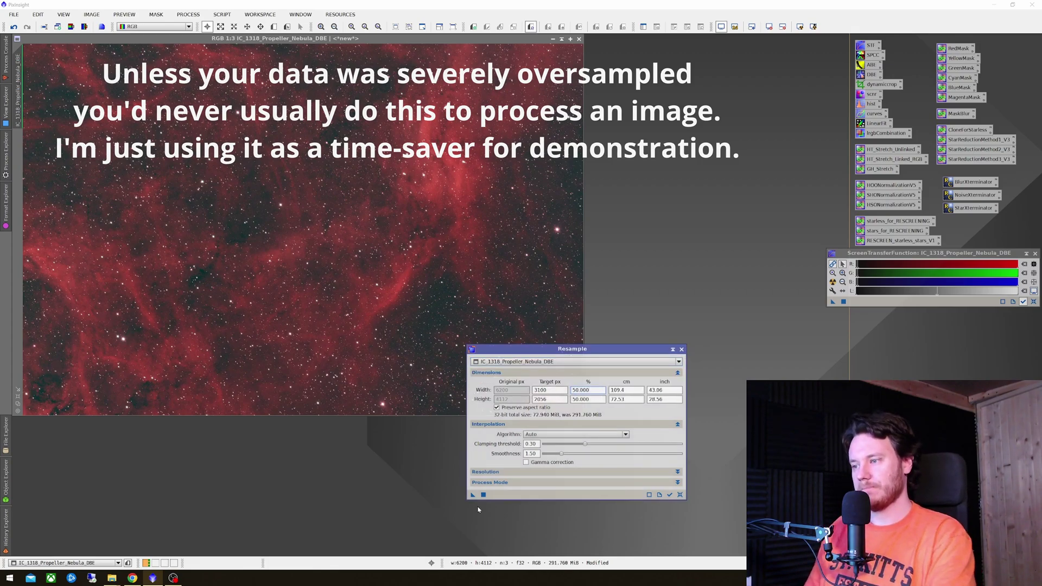
drag(473, 494, 343, 245)
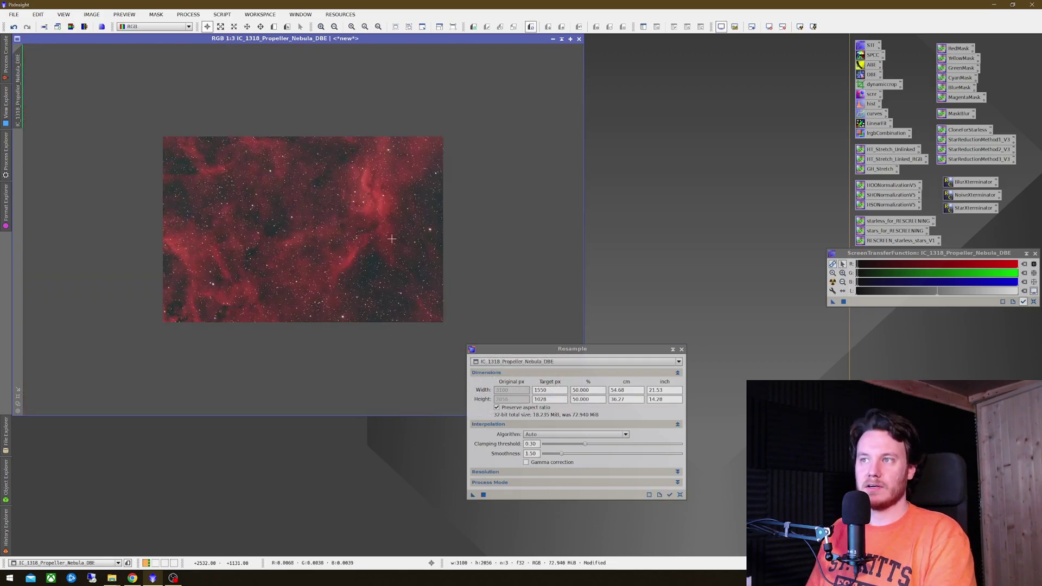
click(682, 349)
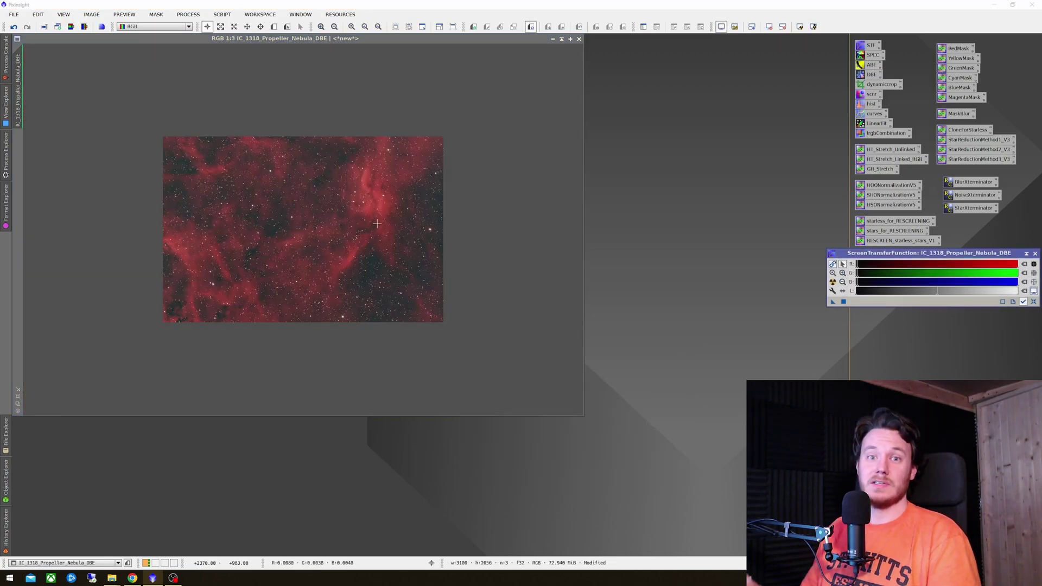
Step: Undo and redo the resample to compare sizes, then zoom to view the result
click(347, 221)
key(ctrl+z)
key(ctrl+y)
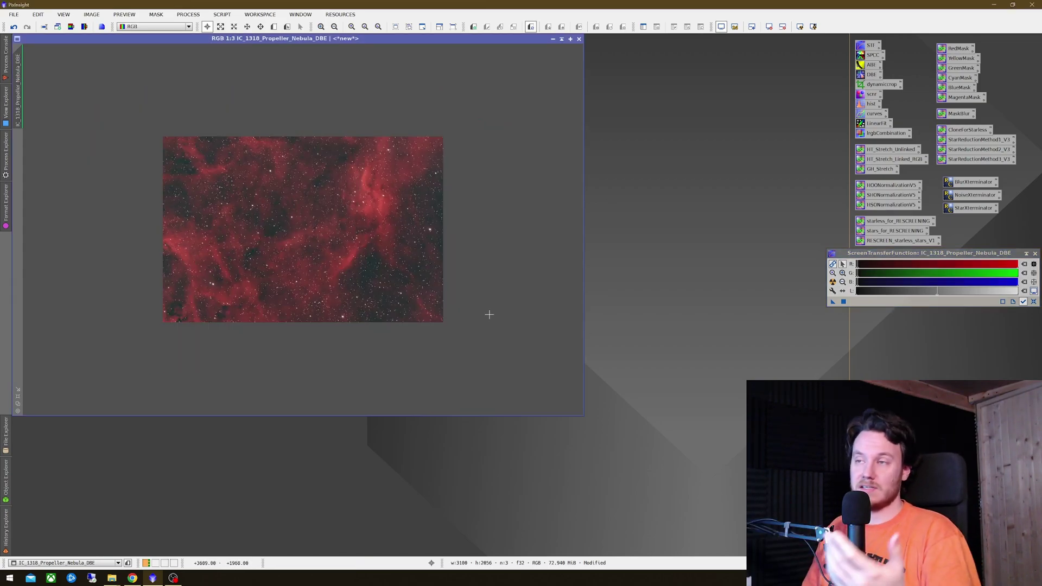
scroll(334, 244, up, 1)
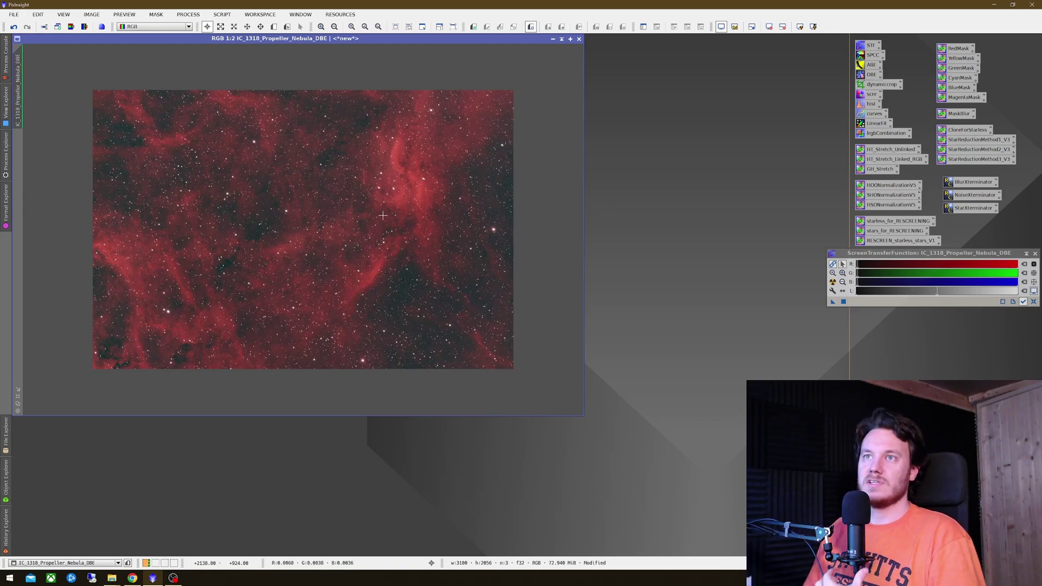
scroll(383, 217, up, 1)
scroll(382, 224, down, 1)
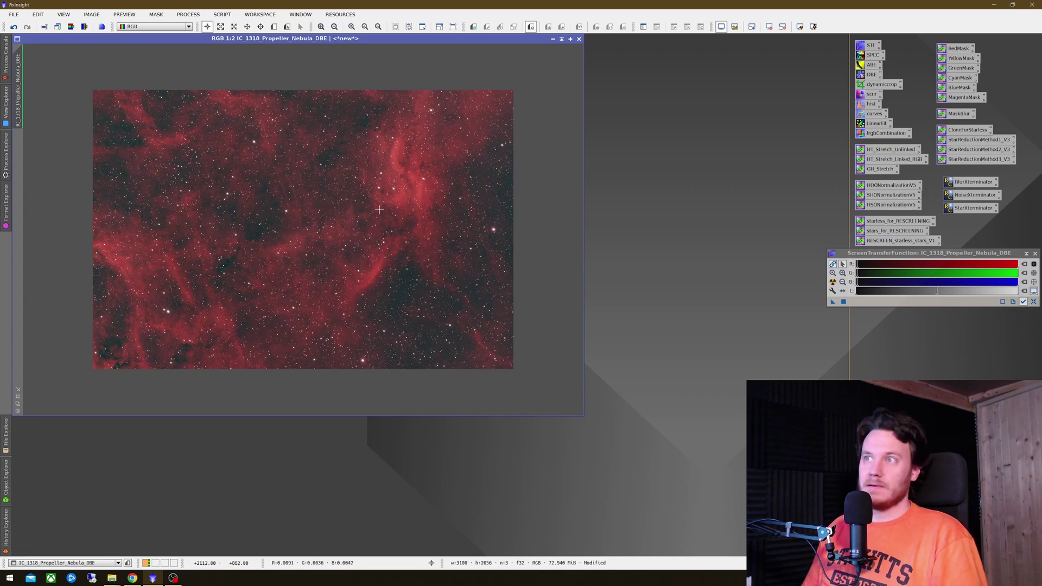
Step: Apply BlurXTerminator with Sharpen Stars 0.25, Star Halos 0.00 and Sharpen Nonstellar 0.90
scroll(377, 183, up, 2)
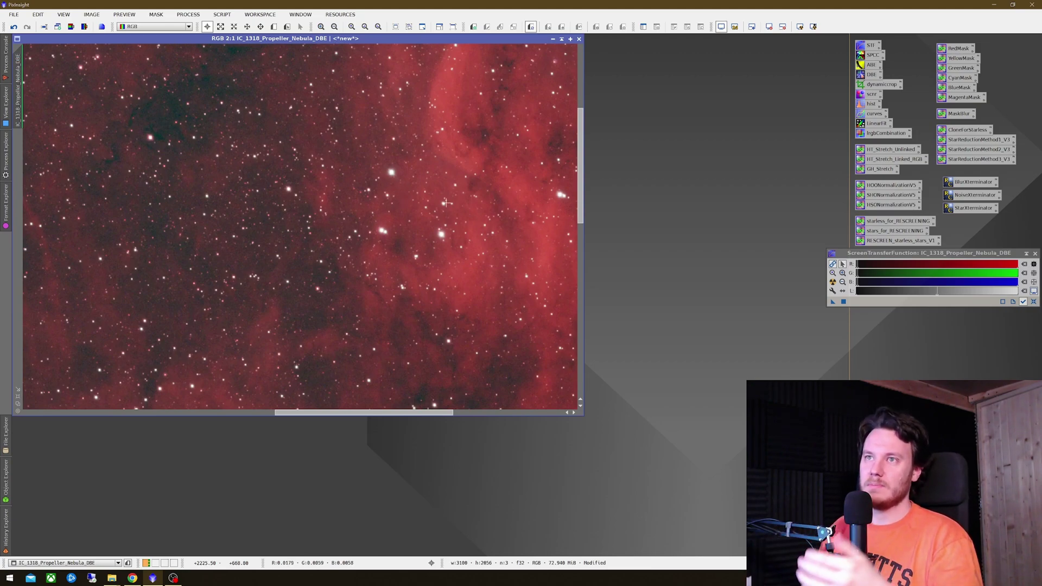
scroll(445, 213, down, 1)
scroll(446, 213, up, 1)
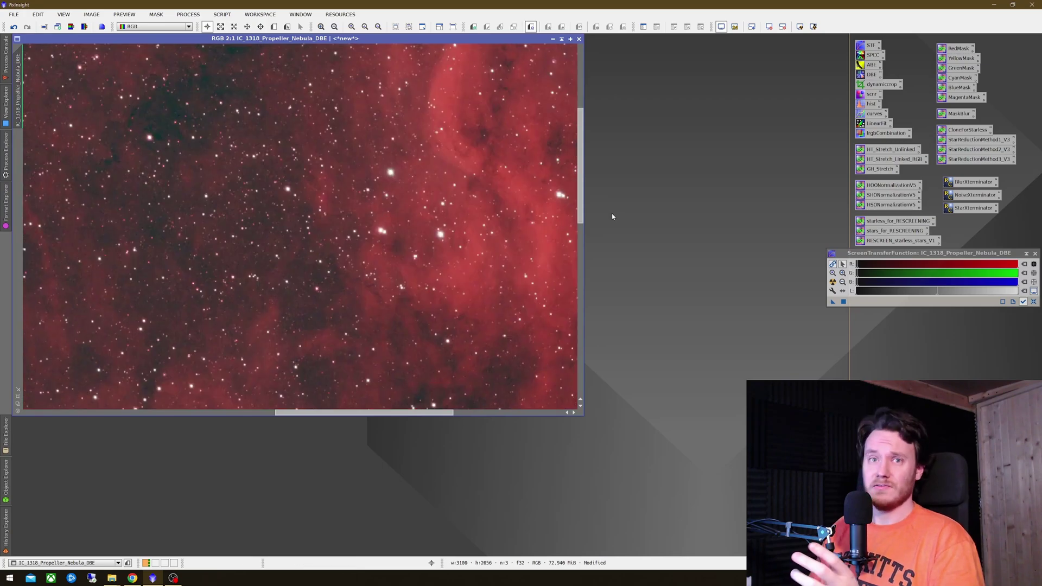
double_click(975, 184)
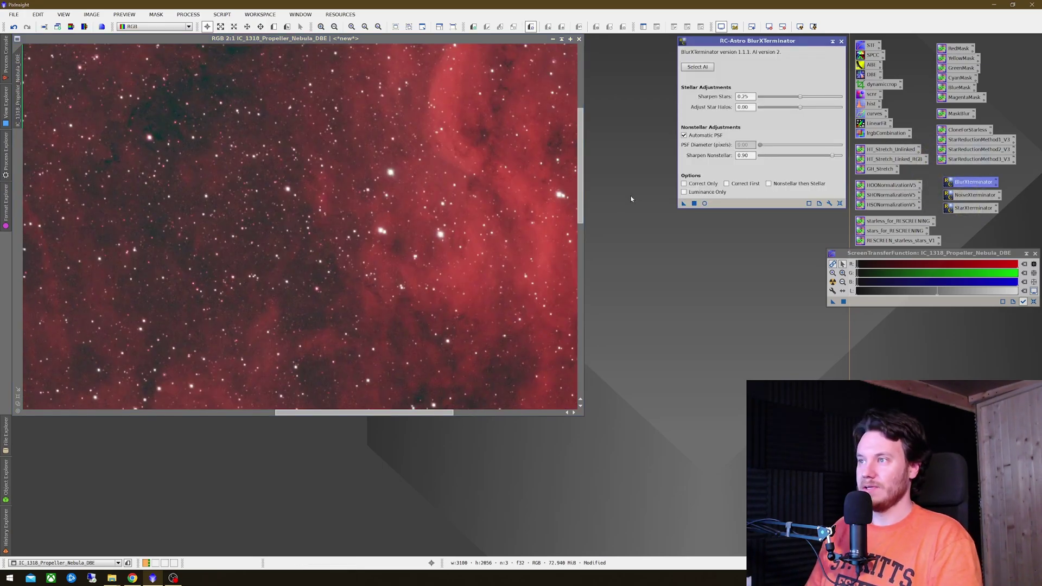
drag(788, 41, 701, 79)
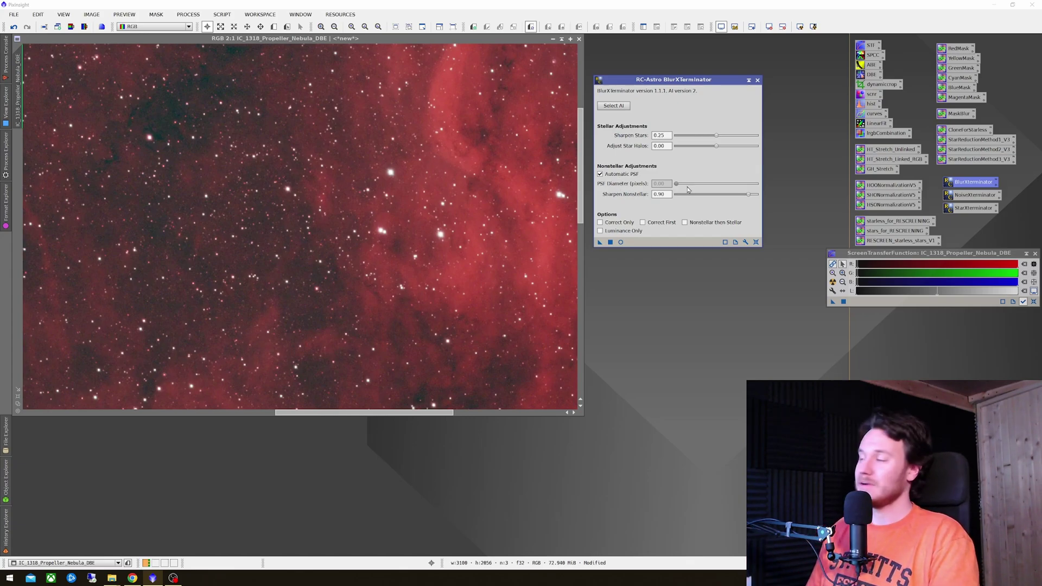
drag(704, 80, 696, 80)
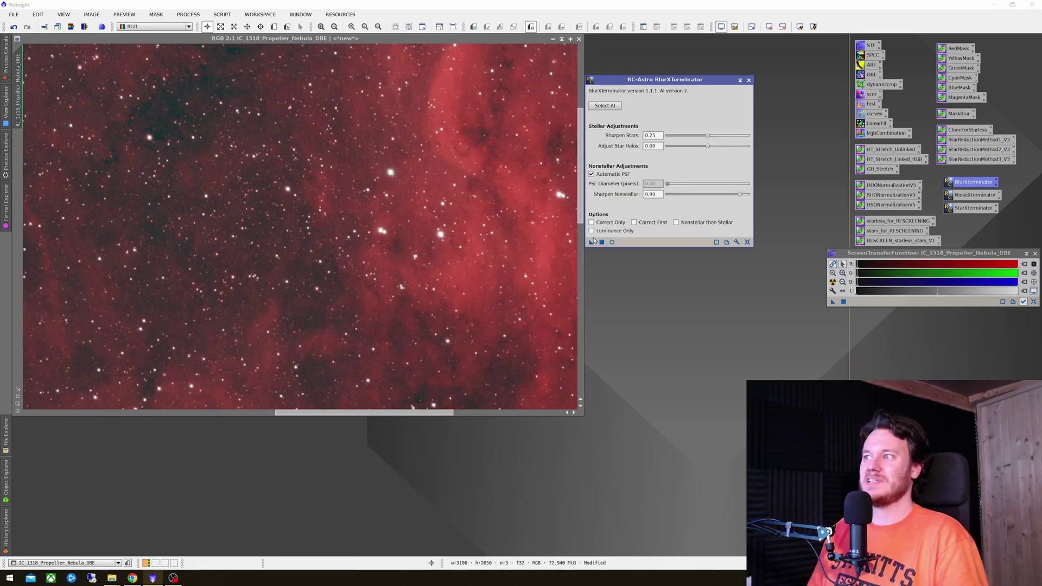
drag(591, 242, 456, 229)
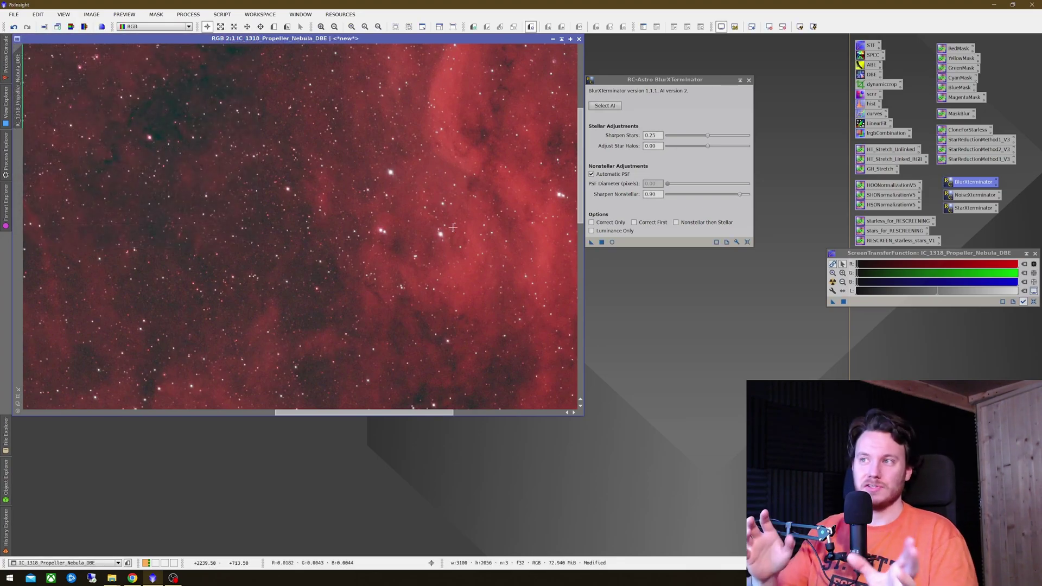
Step: Close the BlurXTerminator window and zoom into the sharpened nebula image
click(749, 80)
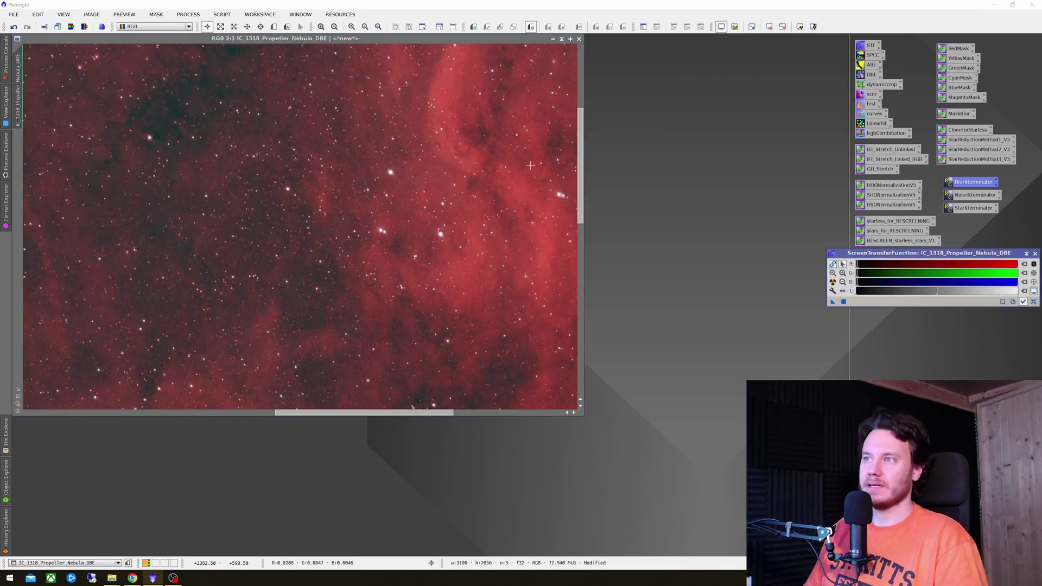
scroll(395, 225, down, 2)
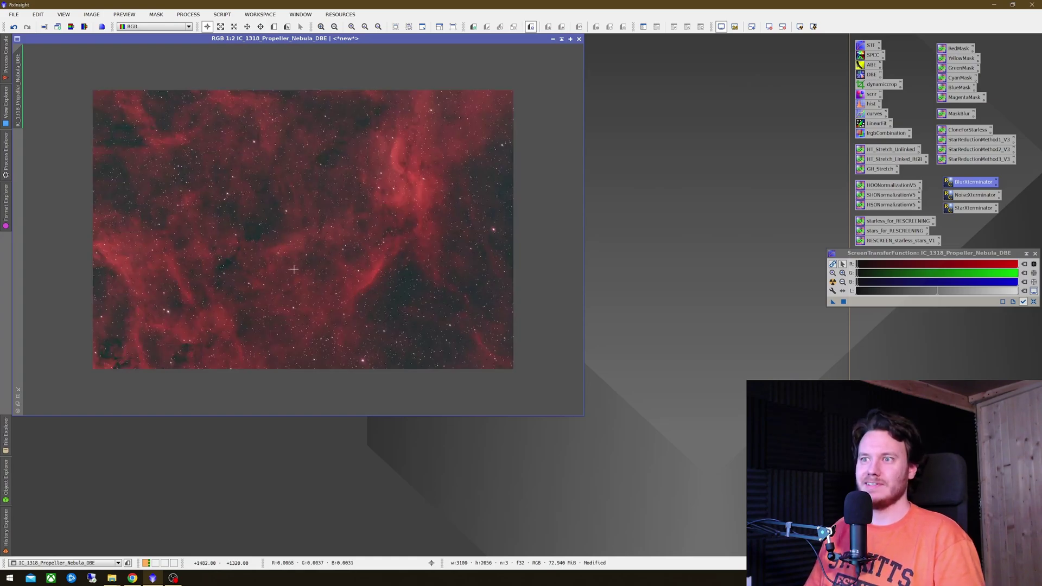
scroll(288, 291, up, 2)
Step: Bring up the image's undo menu repeatedly while inspecting the sharpened areas
right_click(366, 204)
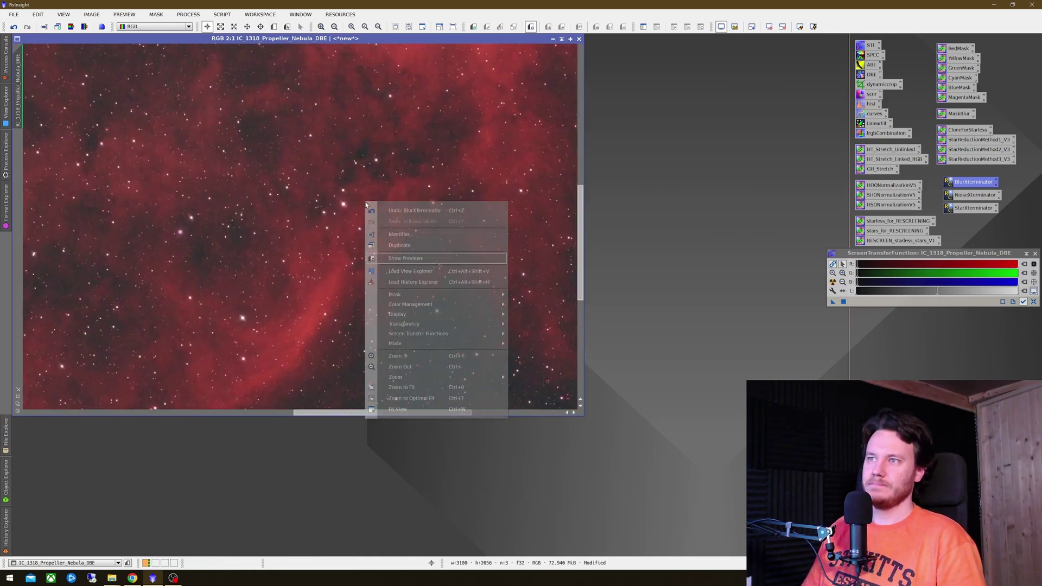
key(Escape)
right_click(385, 207)
key(Escape)
scroll(358, 191, up, 1)
right_click(376, 204)
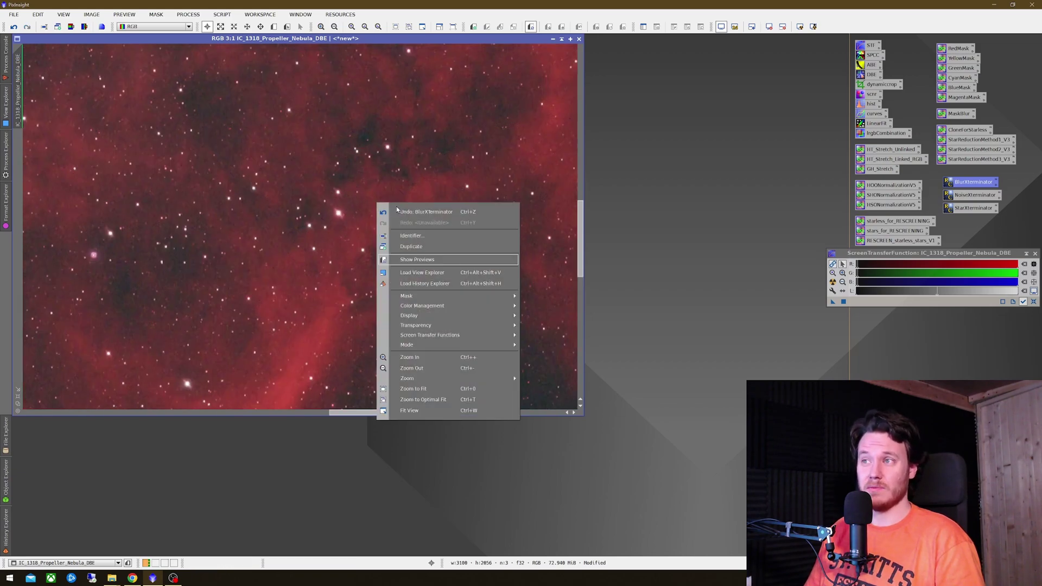
key(Escape)
right_click(402, 209)
key(Escape)
right_click(425, 215)
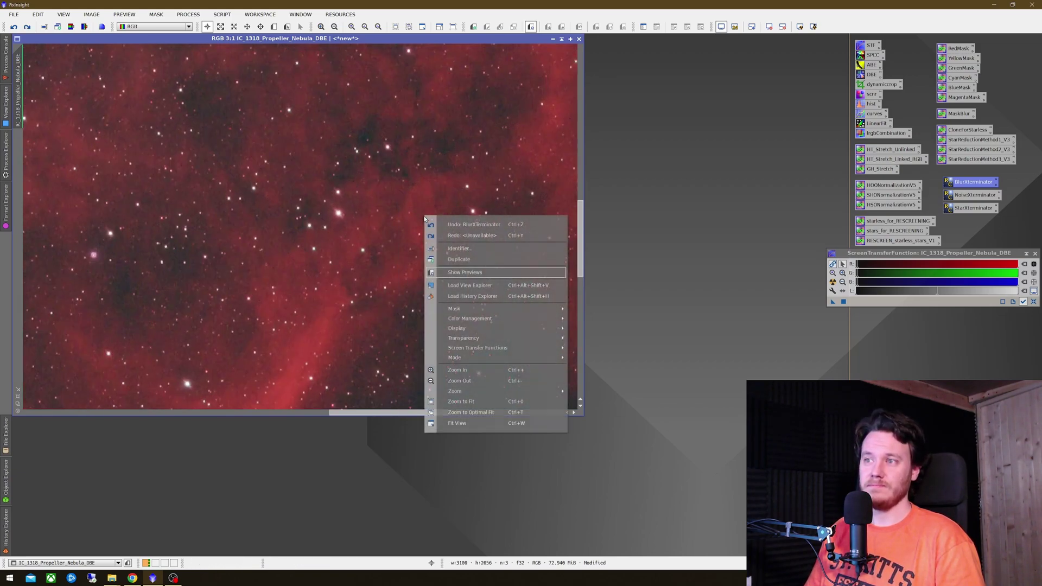
key(Escape)
right_click(428, 208)
key(Escape)
scroll(461, 215, down, 2)
scroll(461, 215, down, 3)
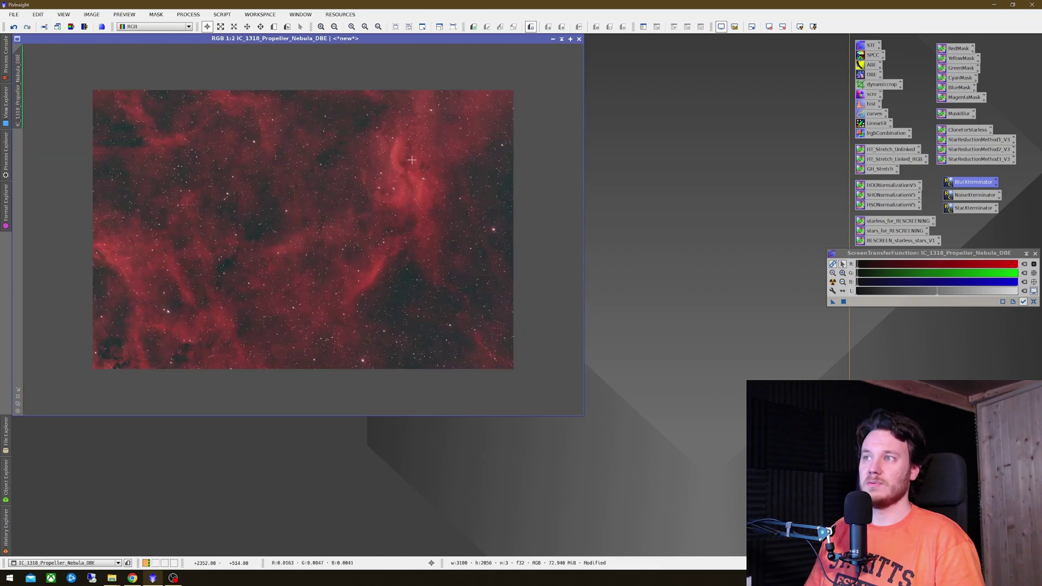
scroll(403, 174, up, 5)
right_click(447, 186)
key(Escape)
right_click(464, 190)
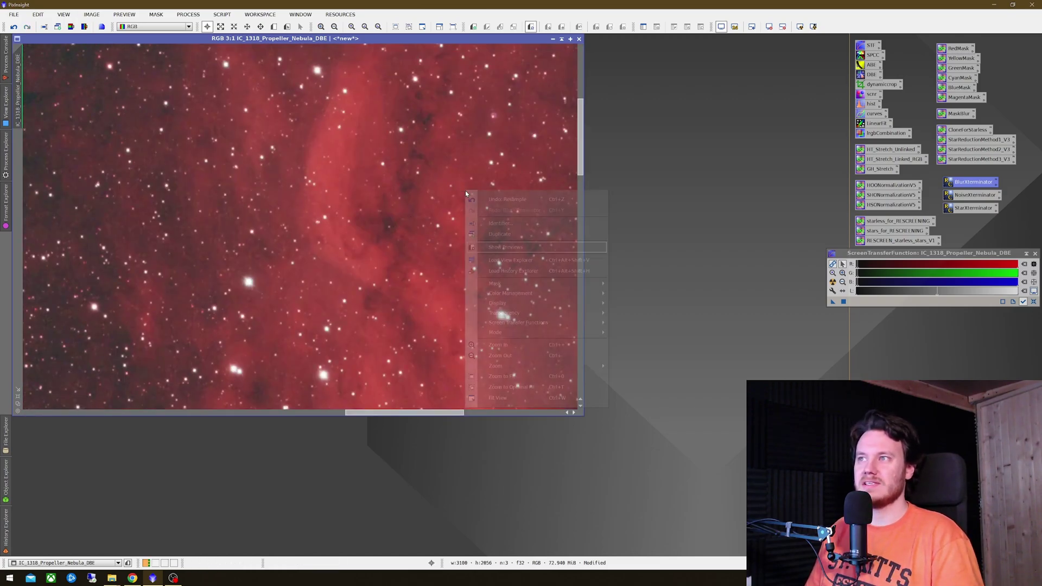
key(Escape)
right_click(485, 190)
key(Escape)
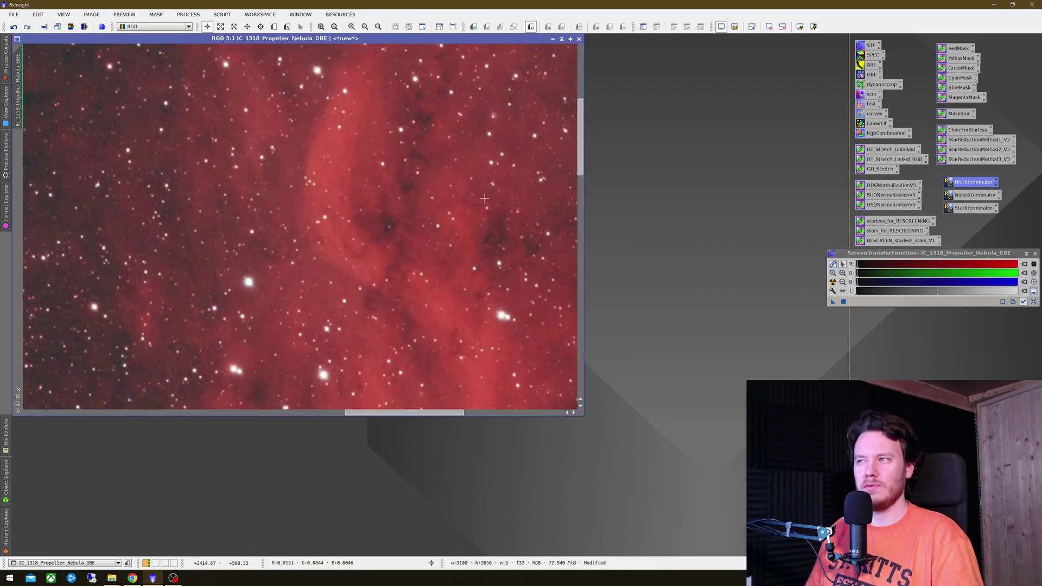
right_click(484, 197)
key(Escape)
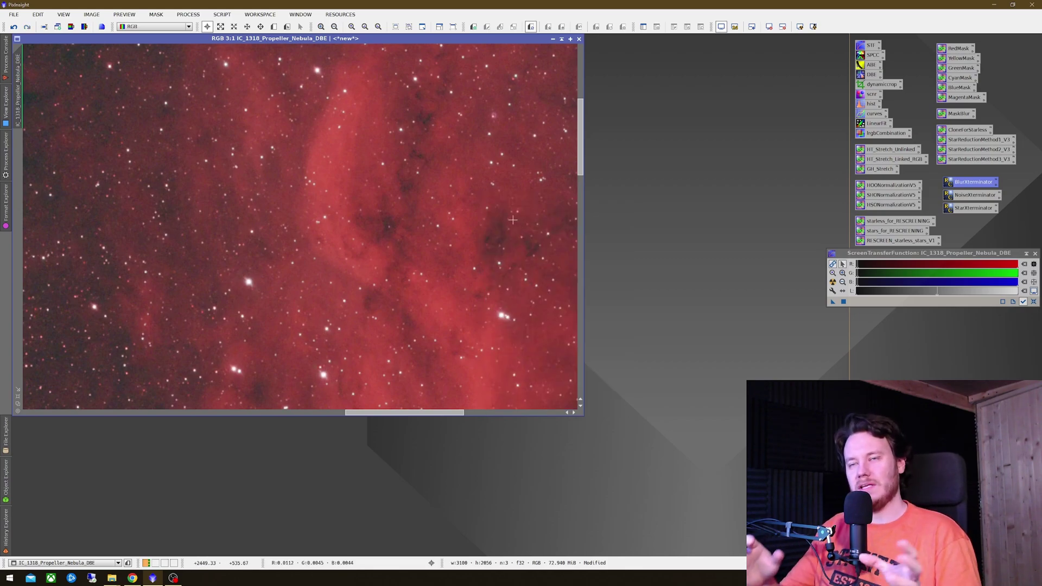
Step: Toggle BlurXTerminator off through Undo to compare, then fit the whole image in view
scroll(447, 239, down, 2)
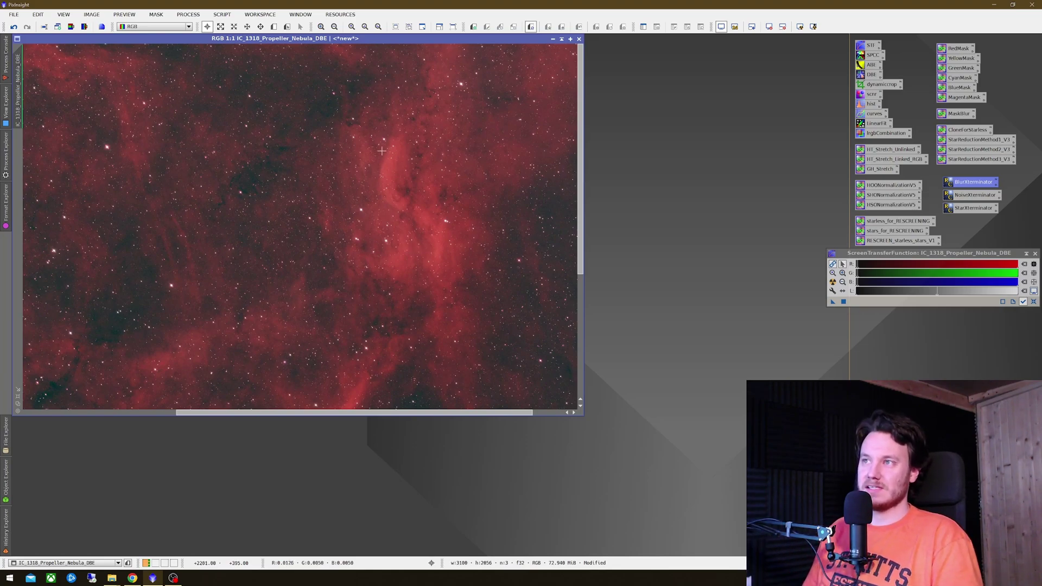
scroll(433, 232, up, 1)
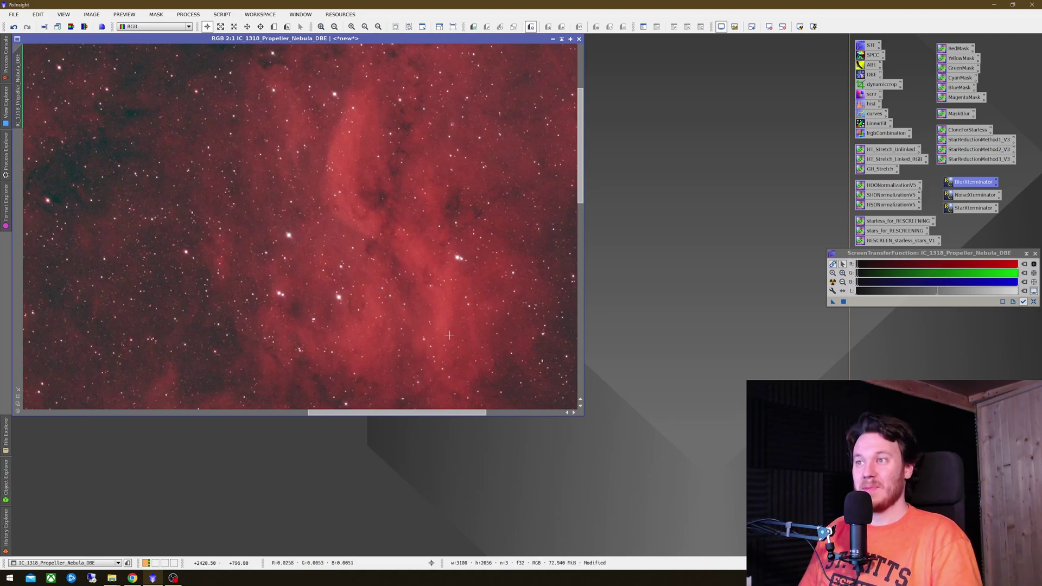
scroll(448, 344, down, 1)
scroll(378, 286, down, 2)
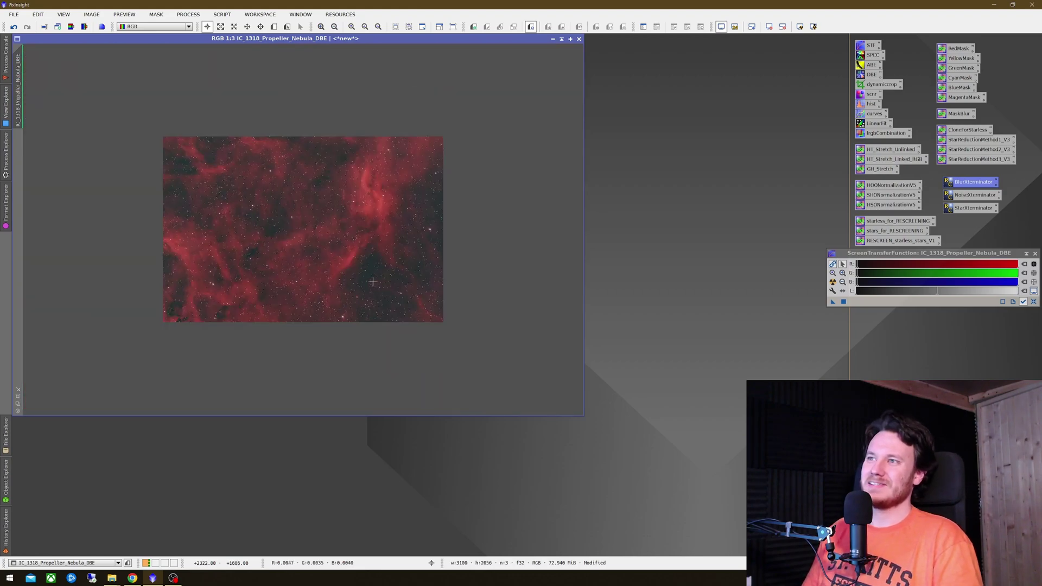
scroll(369, 266, up, 1)
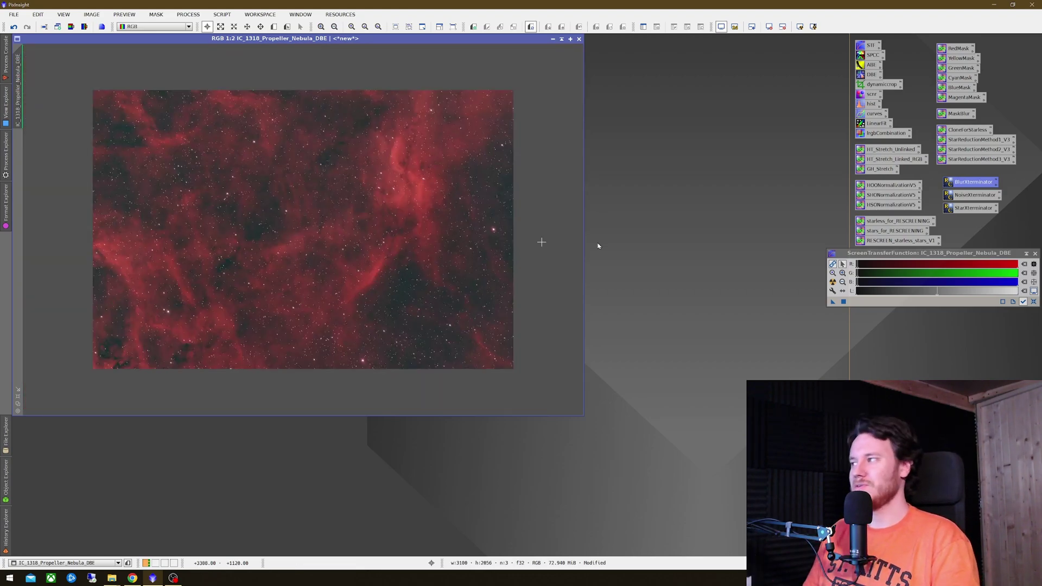
scroll(362, 157, up, 2)
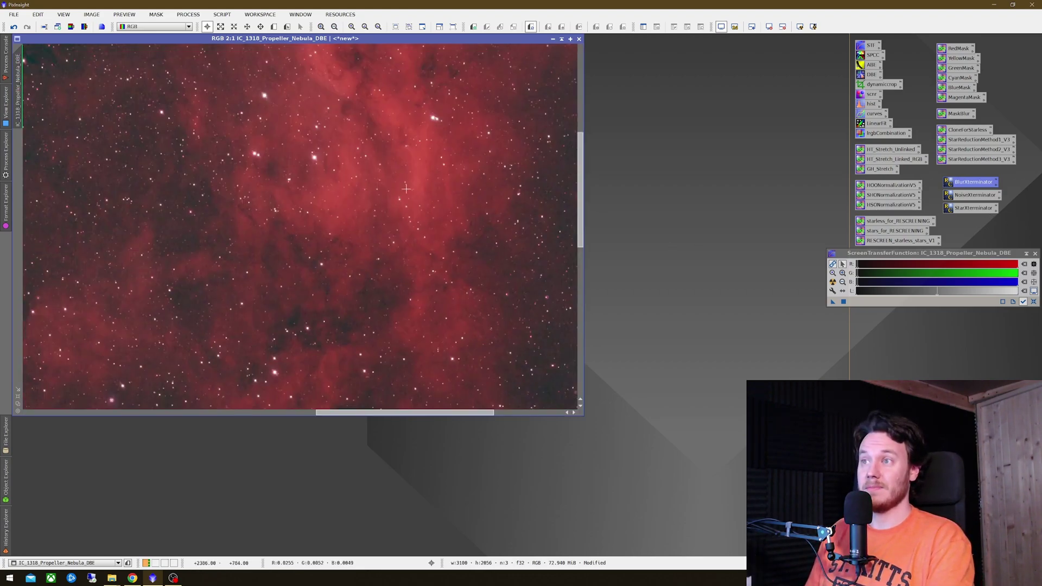
right_click(362, 155)
click(381, 163)
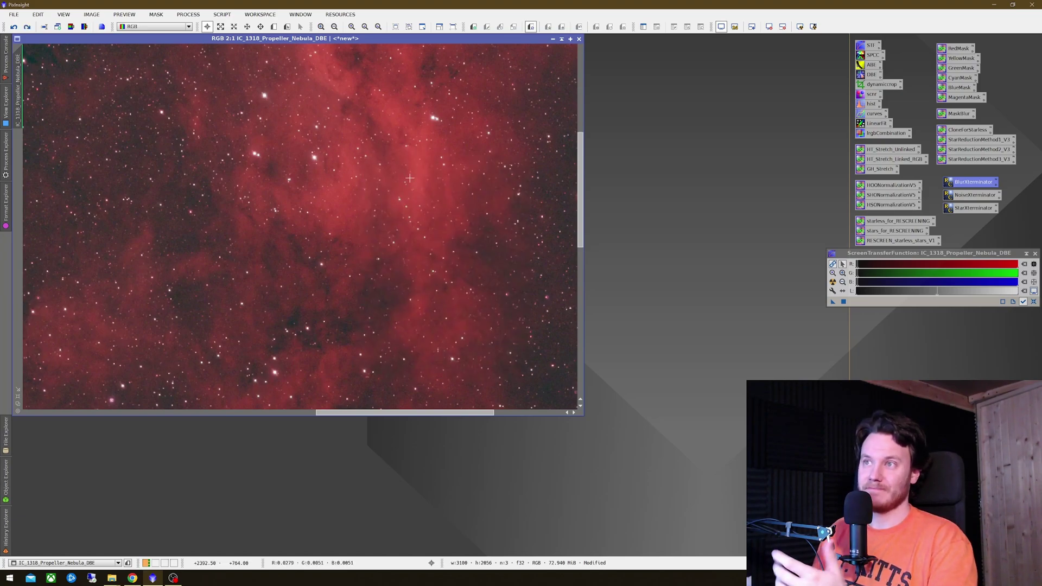
key(minus)
key(minus)
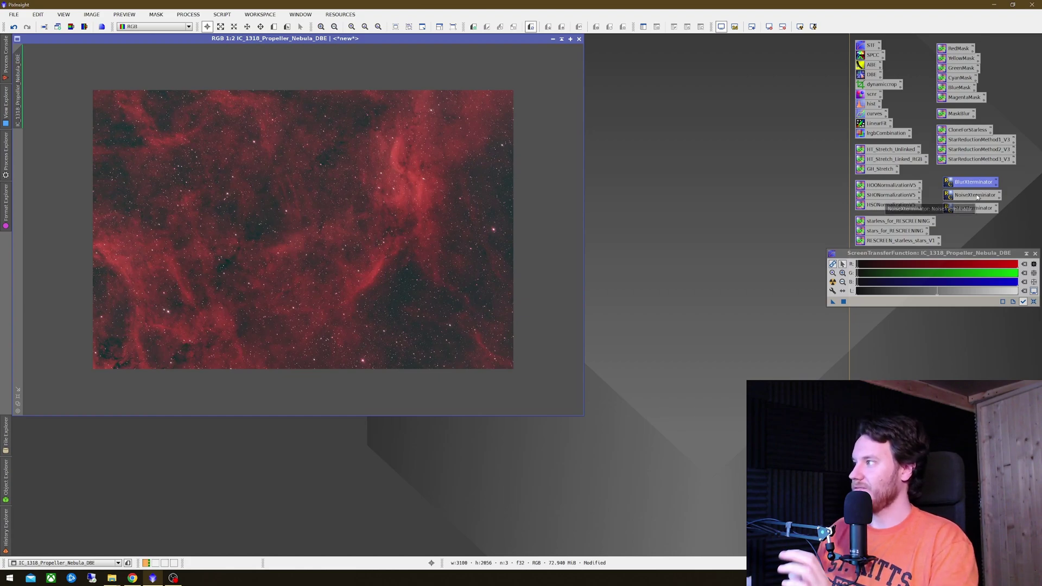
Step: Run NoiseXTerminator on the nebula image with Denoise lowered from 0.90 to 0.64
double_click(976, 196)
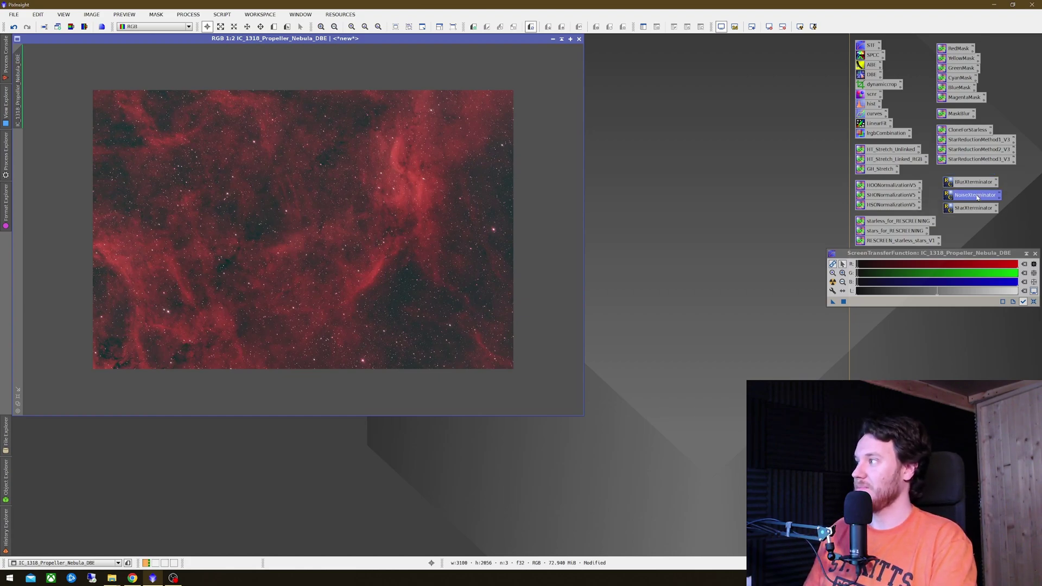
drag(780, 339, 630, 140)
scroll(227, 119, up, 2)
scroll(226, 119, up, 3)
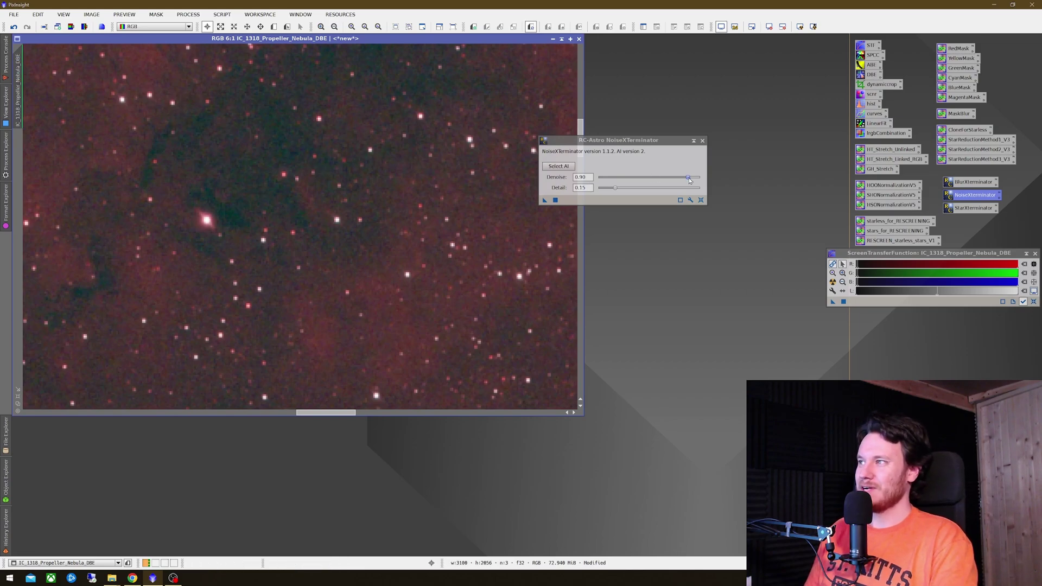
drag(688, 178, 662, 178)
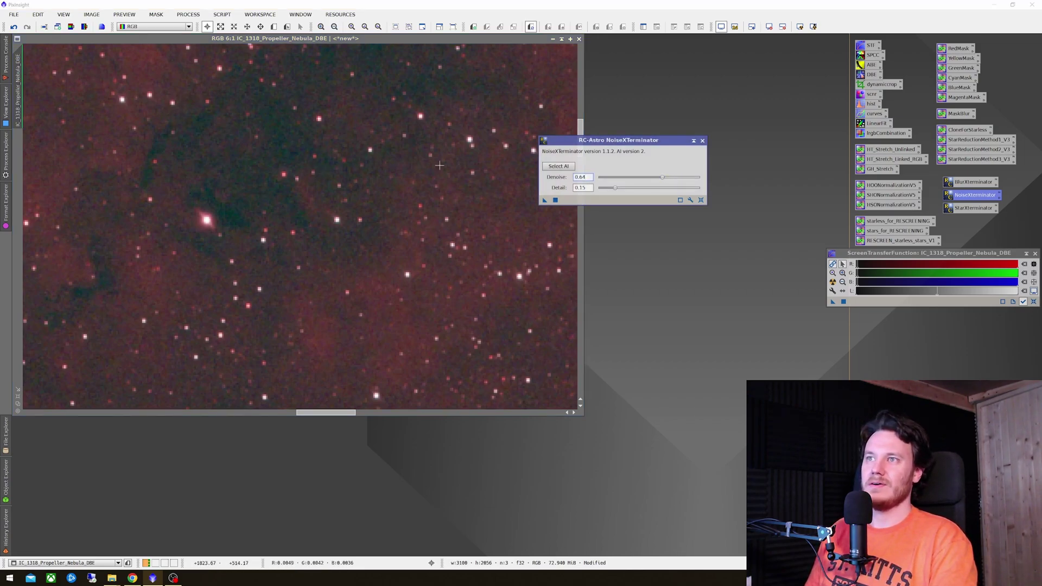
click(545, 201)
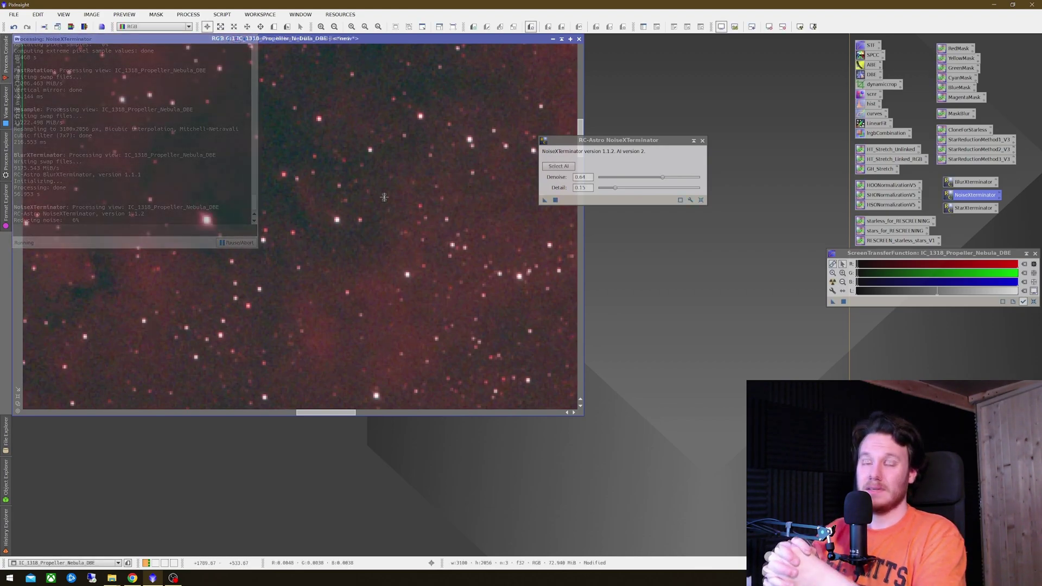
Step: Toggle the denoising off and on to compare the image before and after
right_click(355, 174)
click(380, 188)
right_click(372, 176)
click(407, 199)
right_click(406, 201)
click(406, 204)
right_click(359, 201)
click(389, 223)
scroll(323, 202, down, 3)
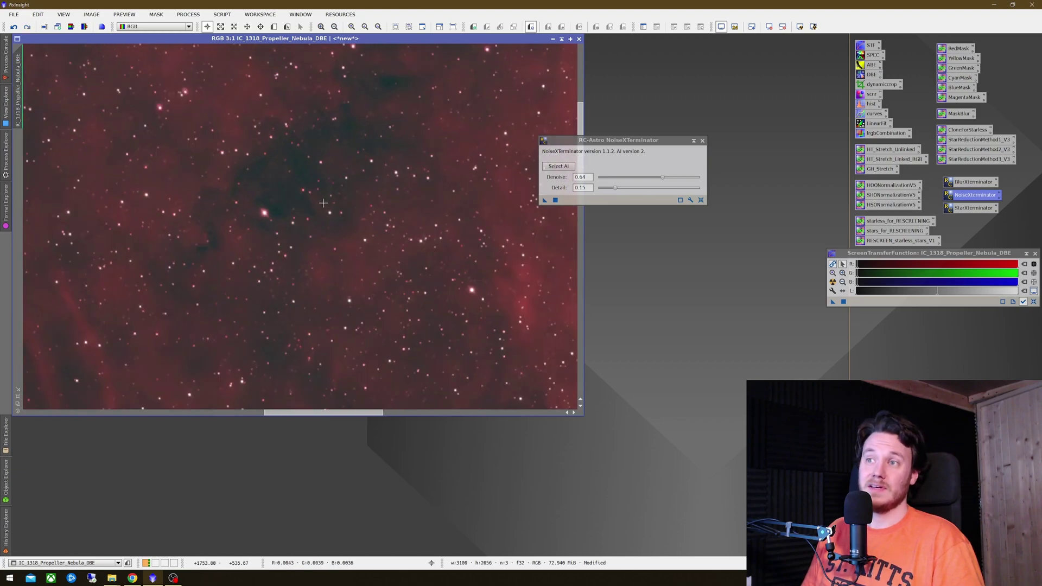
scroll(322, 204, down, 3)
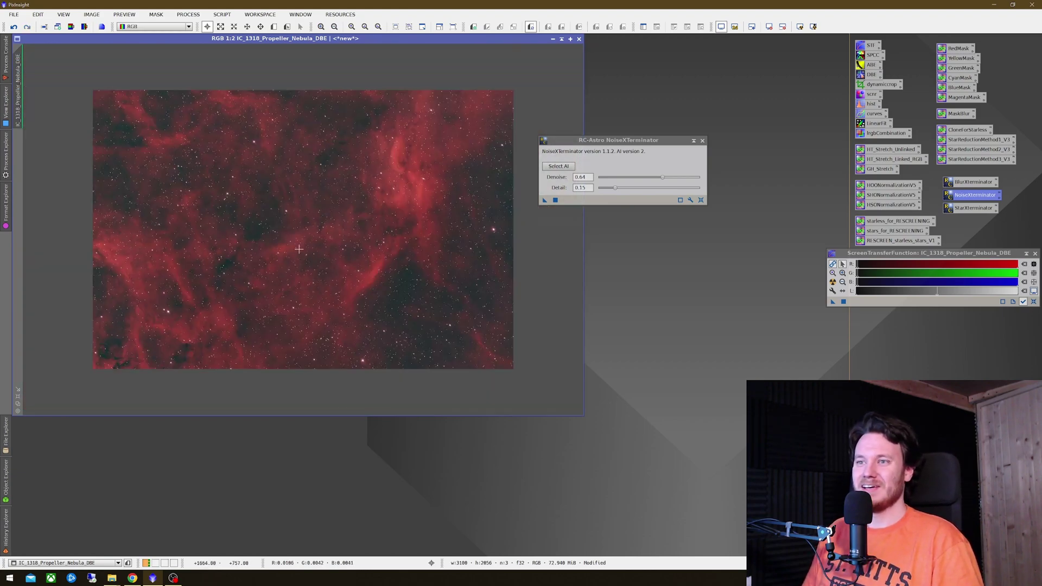
scroll(230, 256, up, 3)
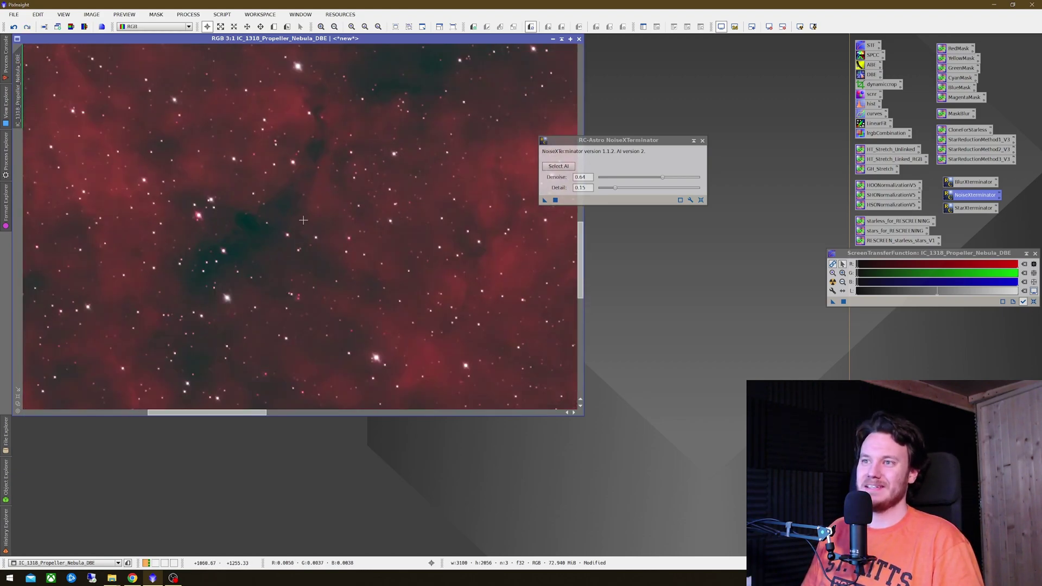
Step: Undo the NoiseXTerminator denoising and close the NoiseXTerminator window
right_click(307, 221)
click(326, 230)
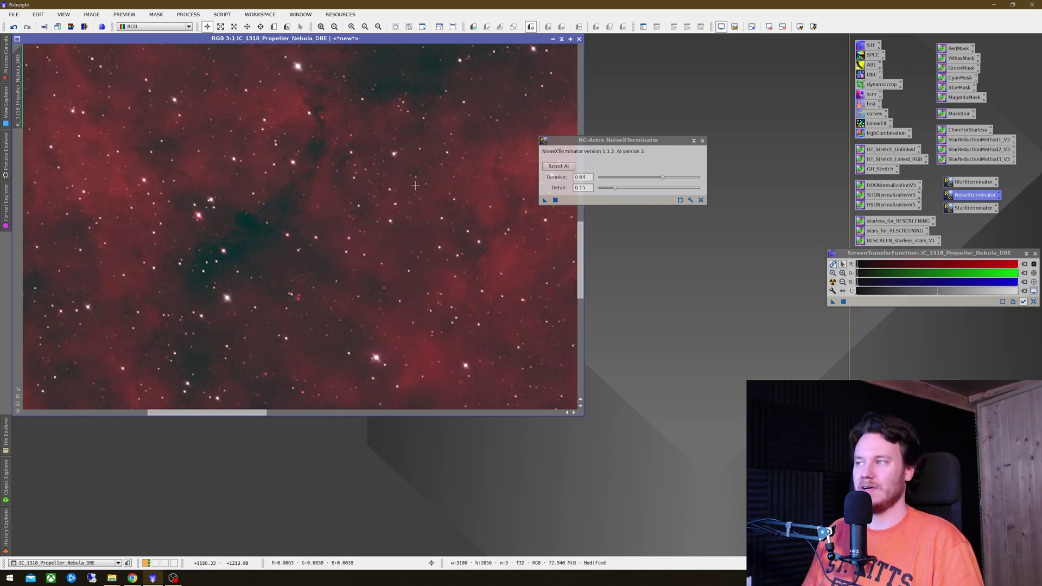
scroll(419, 183, down, 2)
scroll(419, 183, down, 1)
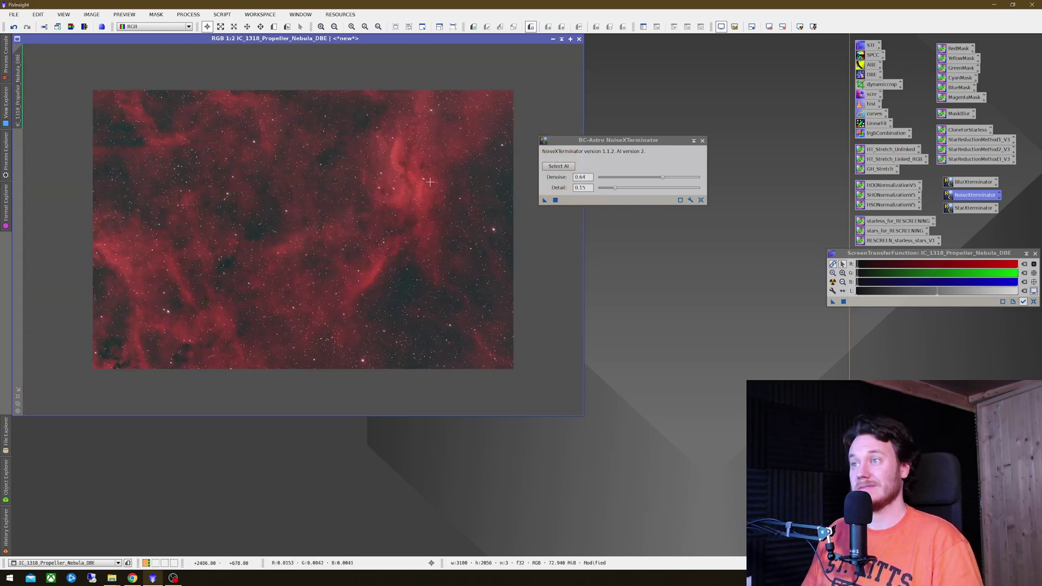
click(703, 141)
scroll(382, 168, up, 1)
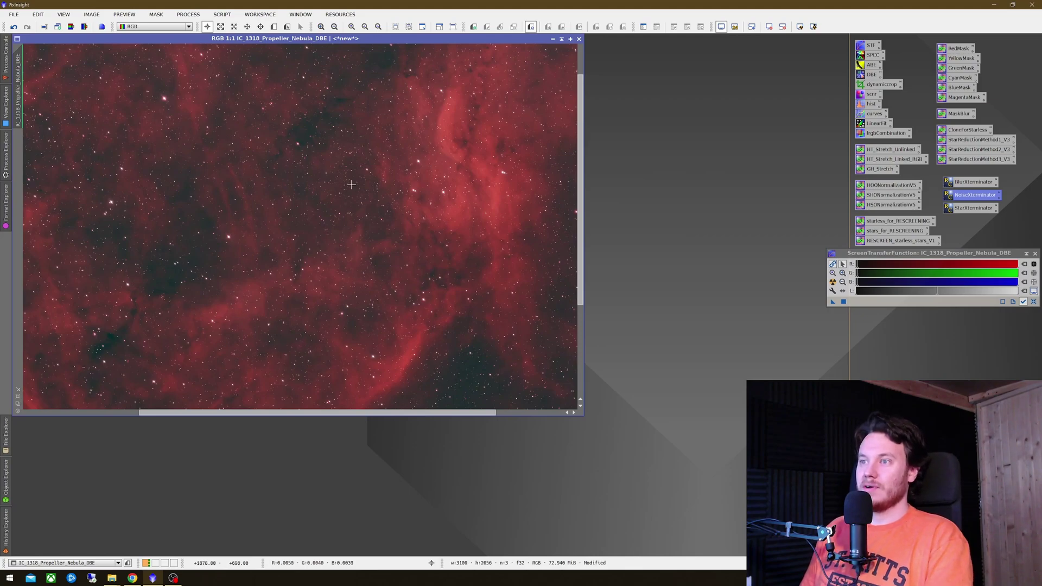
scroll(351, 185, down, 1)
scroll(402, 200, up, 1)
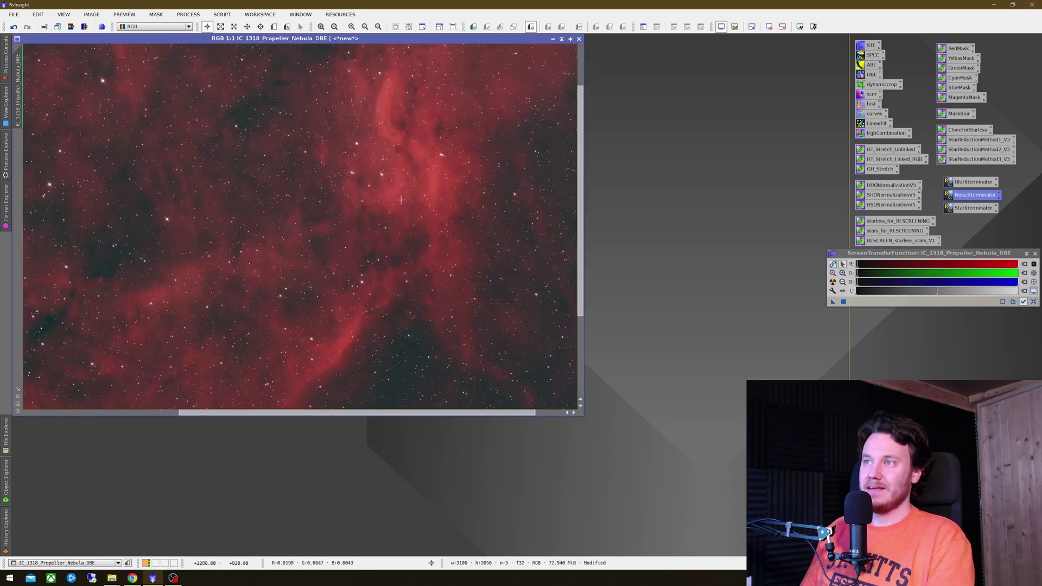
Step: Apply the HT_Stretch_Unlinked stretch to the image and reset the screen auto-stretch
scroll(401, 200, down, 1)
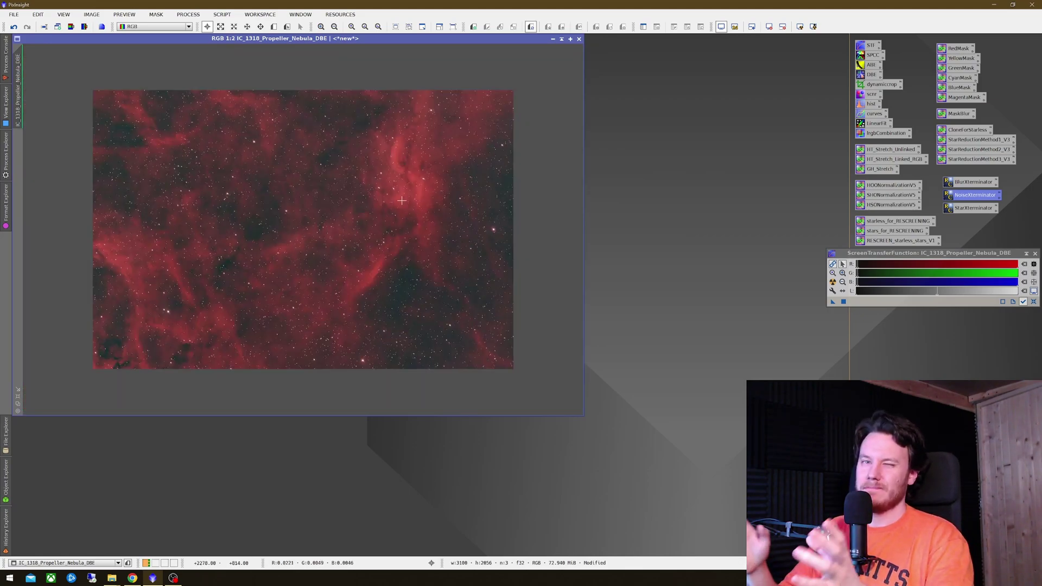
scroll(390, 186, up, 2)
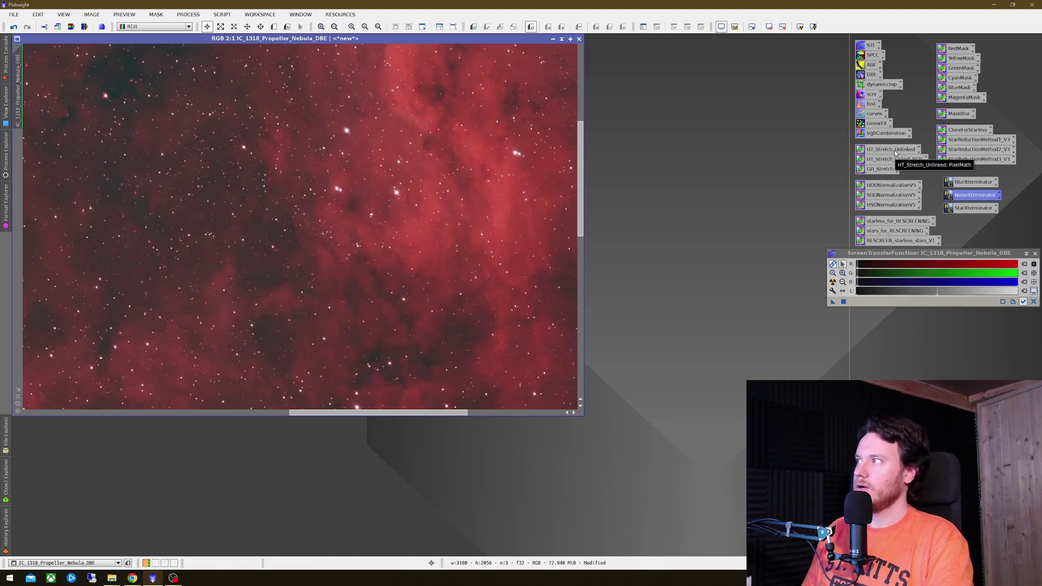
drag(895, 154, 356, 167)
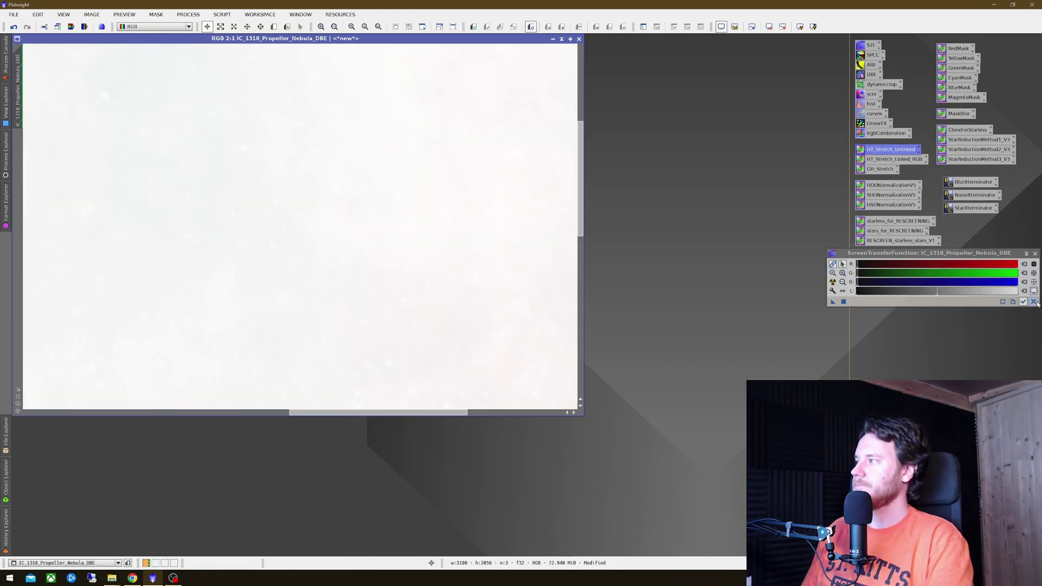
click(1034, 302)
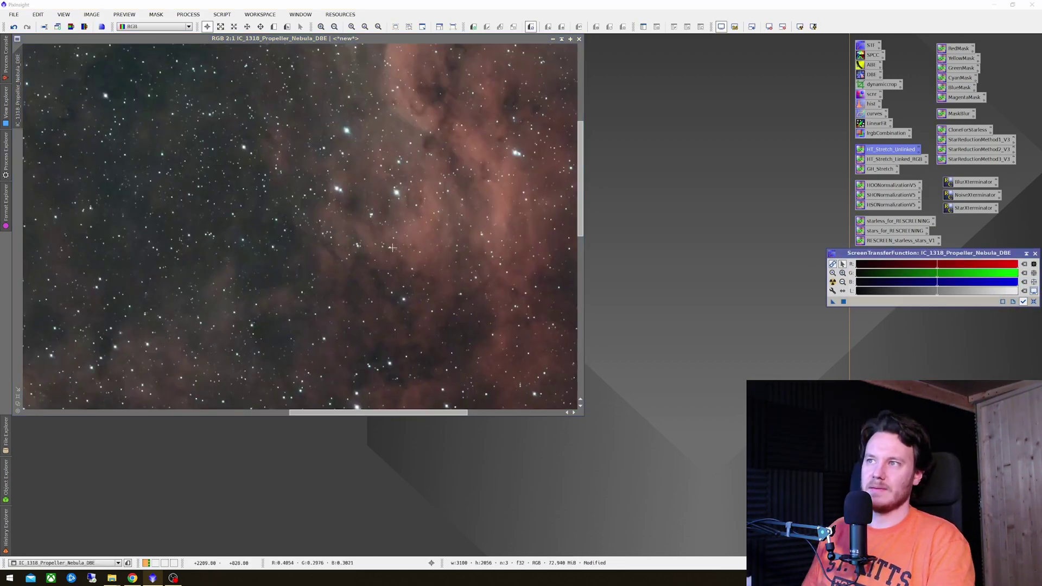
Step: Apply the saved scnr icon to strip the green cast from the nebula
scroll(384, 247, down, 2)
scroll(321, 197, up, 1)
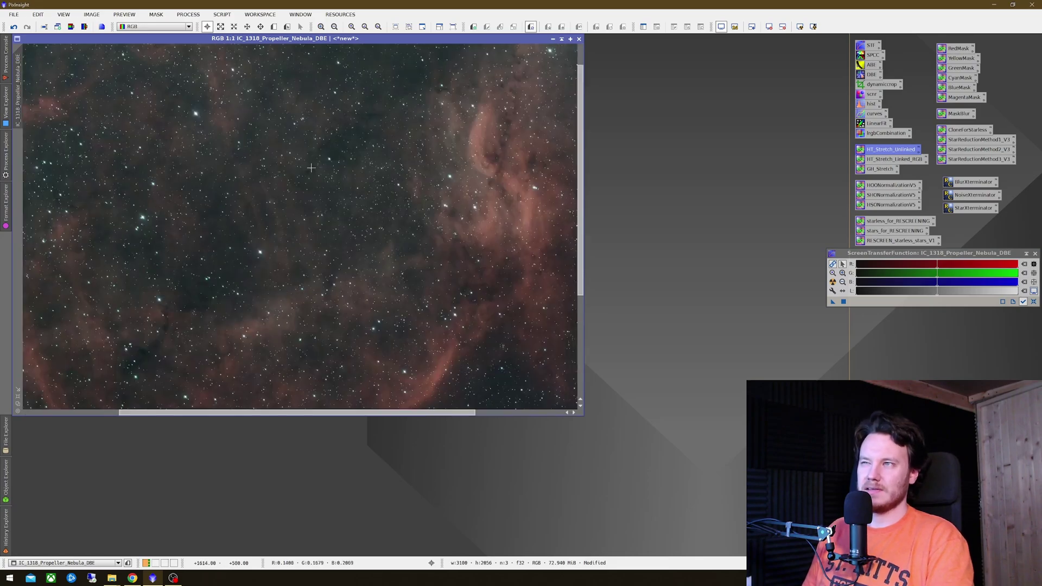
scroll(371, 143, down, 1)
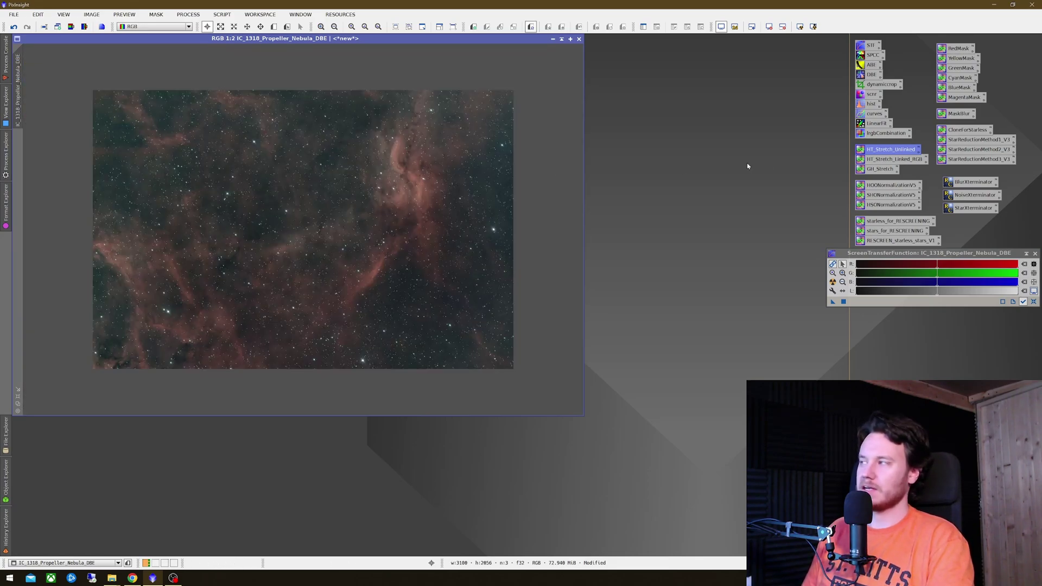
drag(871, 95, 383, 198)
scroll(309, 176, up, 1)
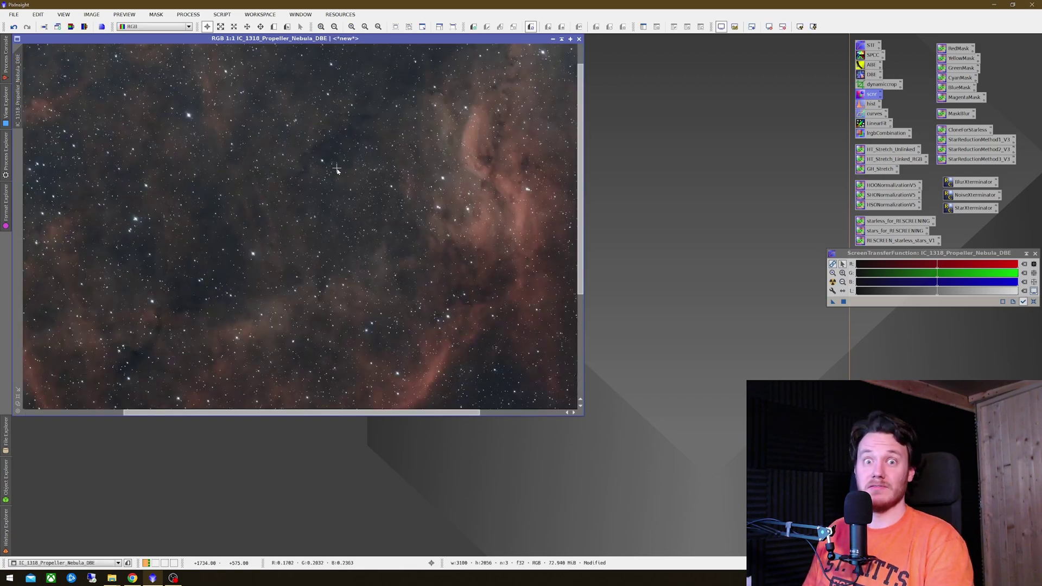
scroll(344, 185, down, 1)
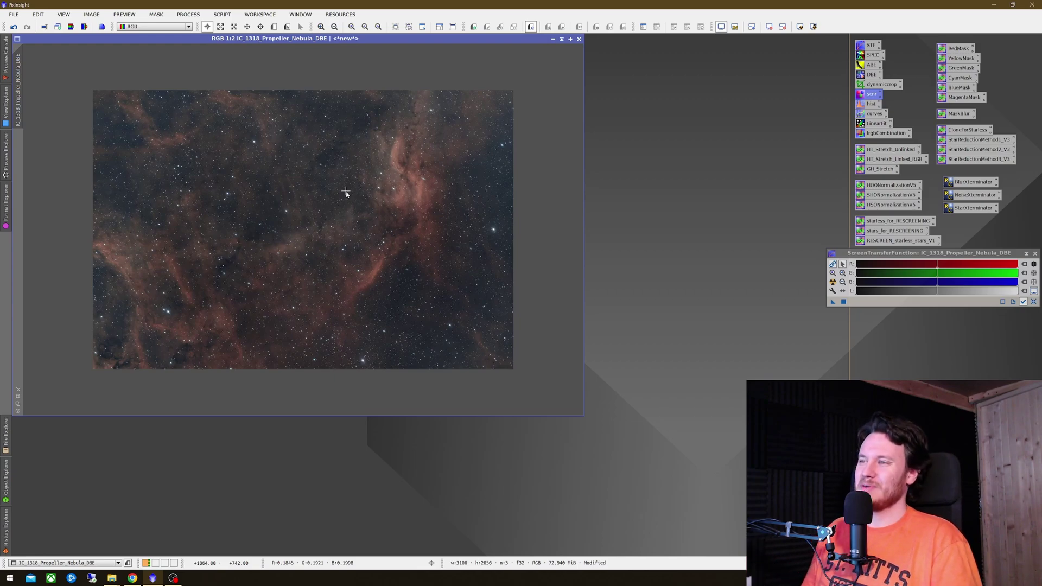
scroll(351, 195, up, 1)
scroll(351, 195, down, 1)
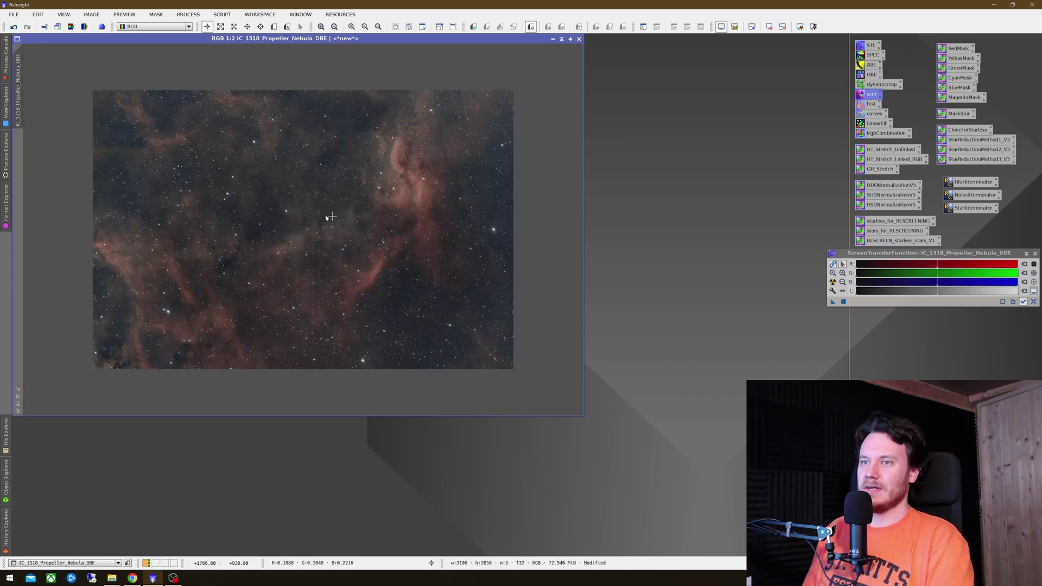
scroll(356, 198, up, 3)
scroll(317, 216, down, 3)
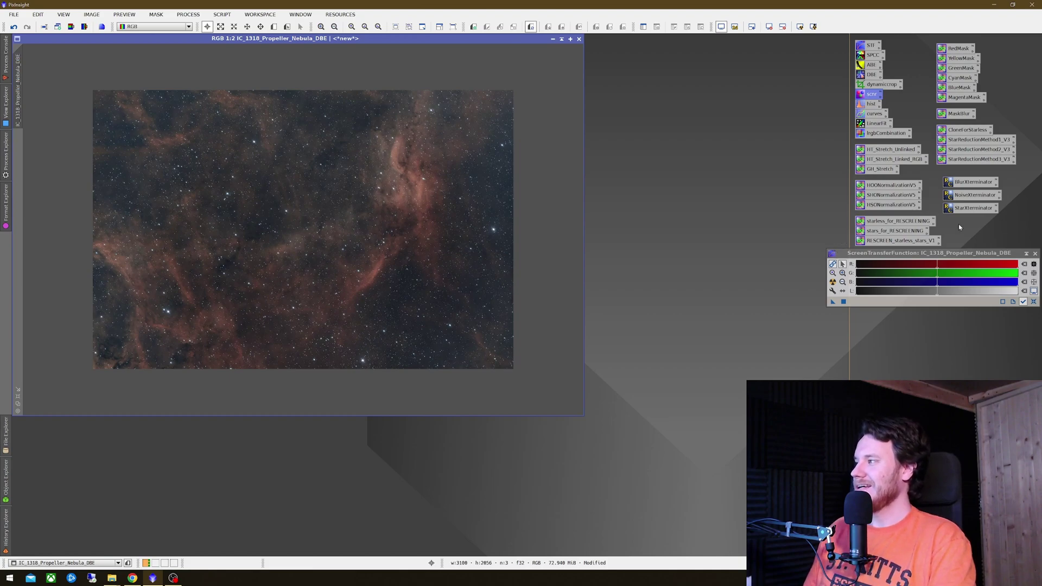
Step: Run StarXTerminator on the nebula image with Generate Star Image enabled
double_click(972, 207)
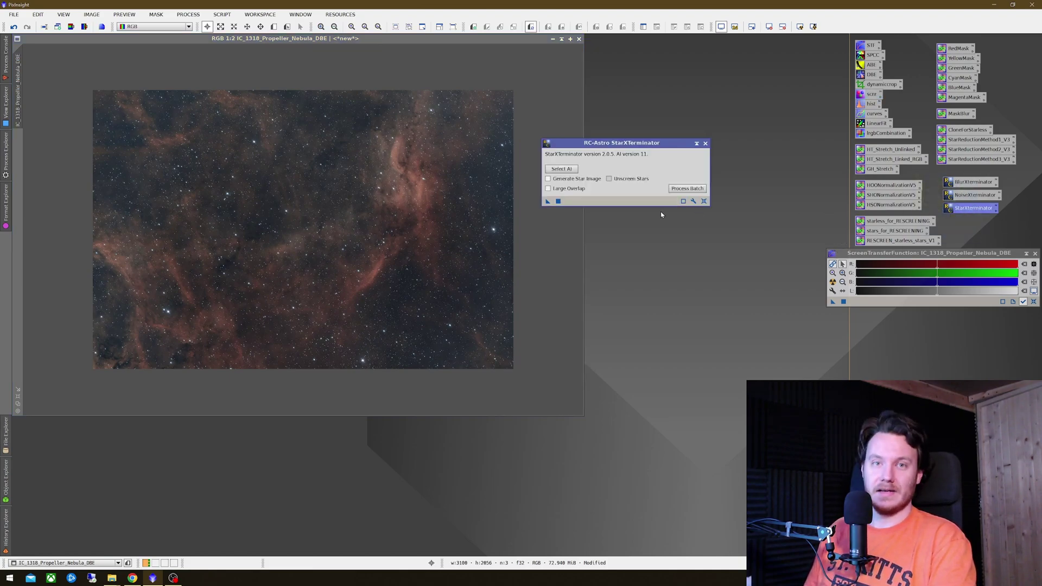
click(549, 179)
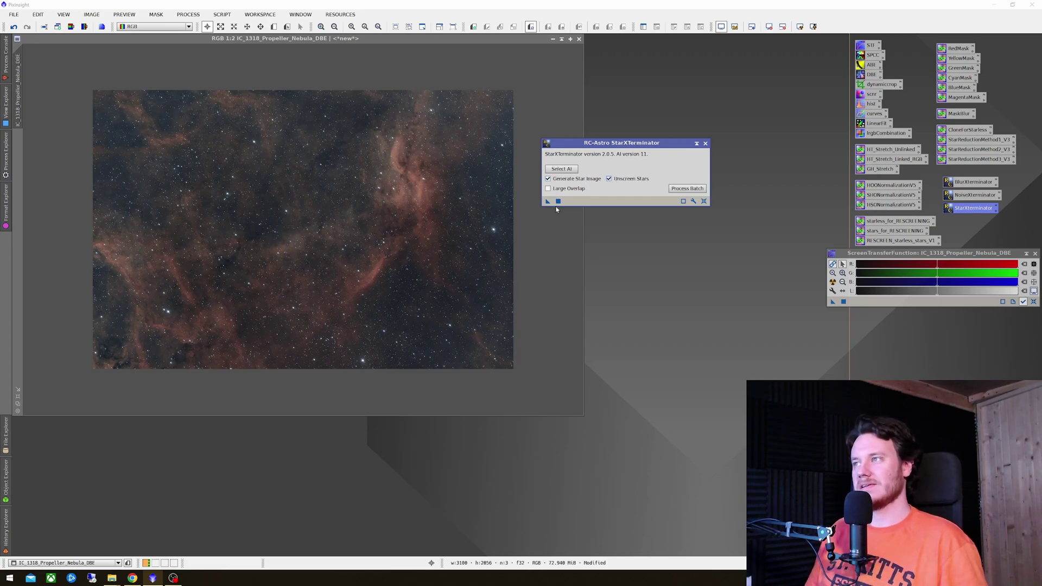
drag(547, 203, 355, 188)
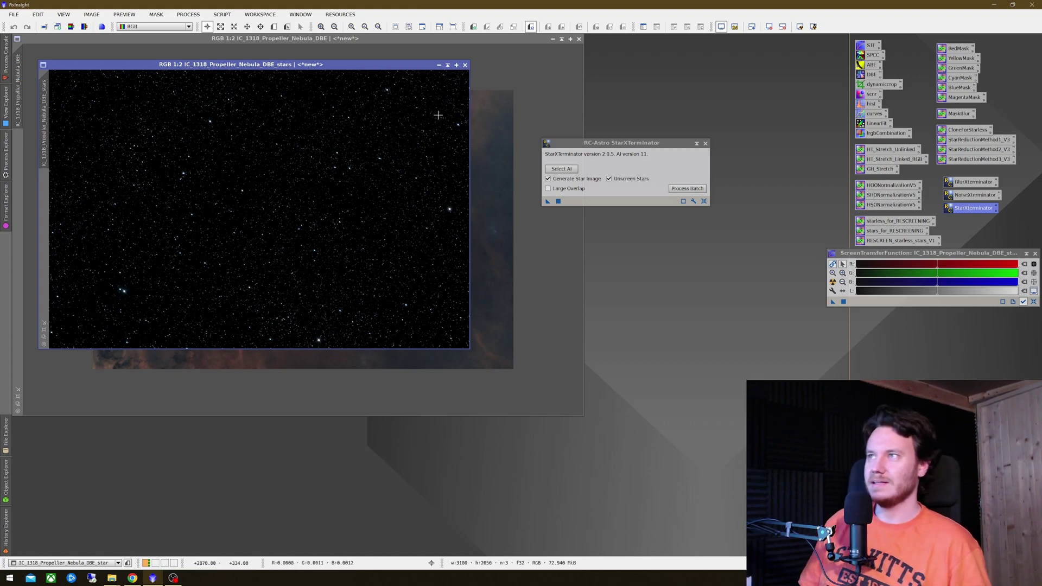
Step: Bring the starless image forward and move it aside to reveal the stars image
click(503, 82)
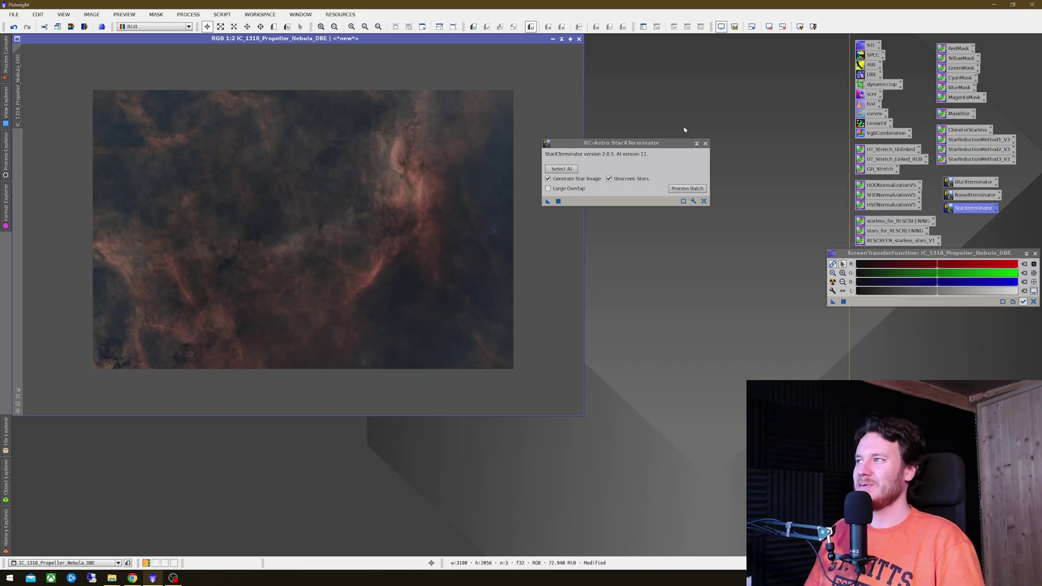
key(alt+Tab)
drag(493, 45, 641, 69)
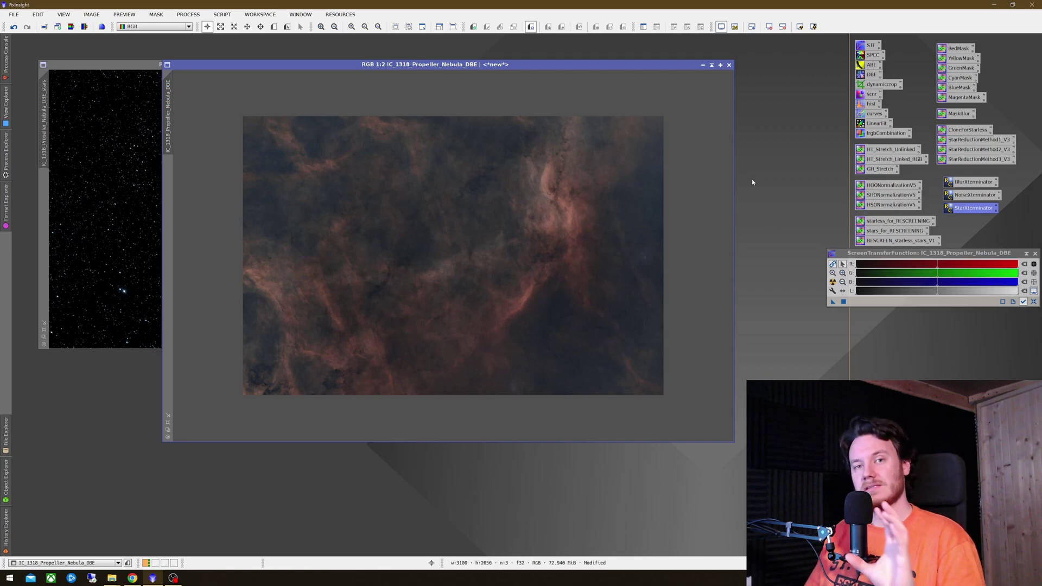
drag(836, 218, 943, 247)
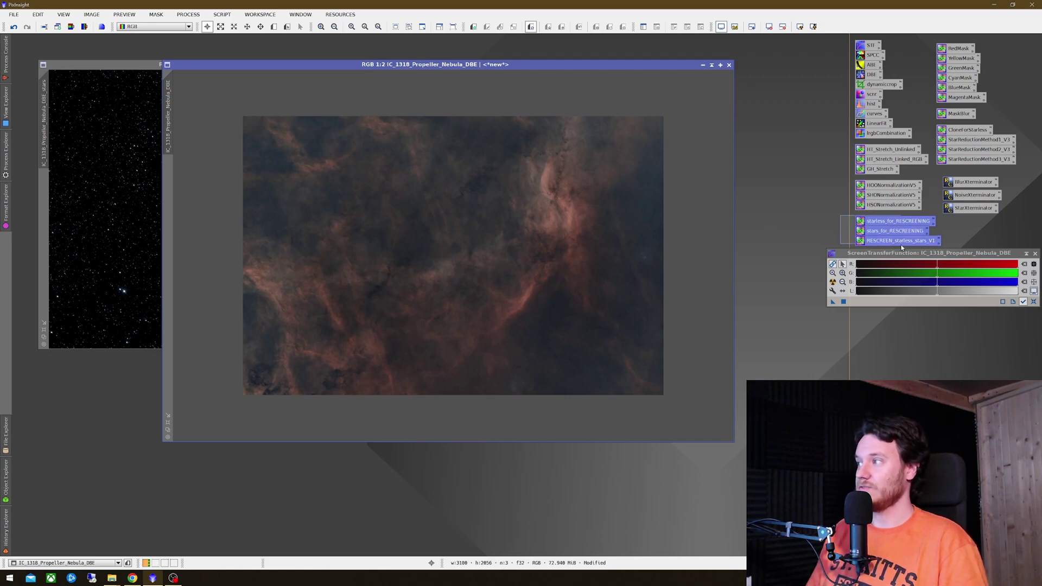
click(825, 221)
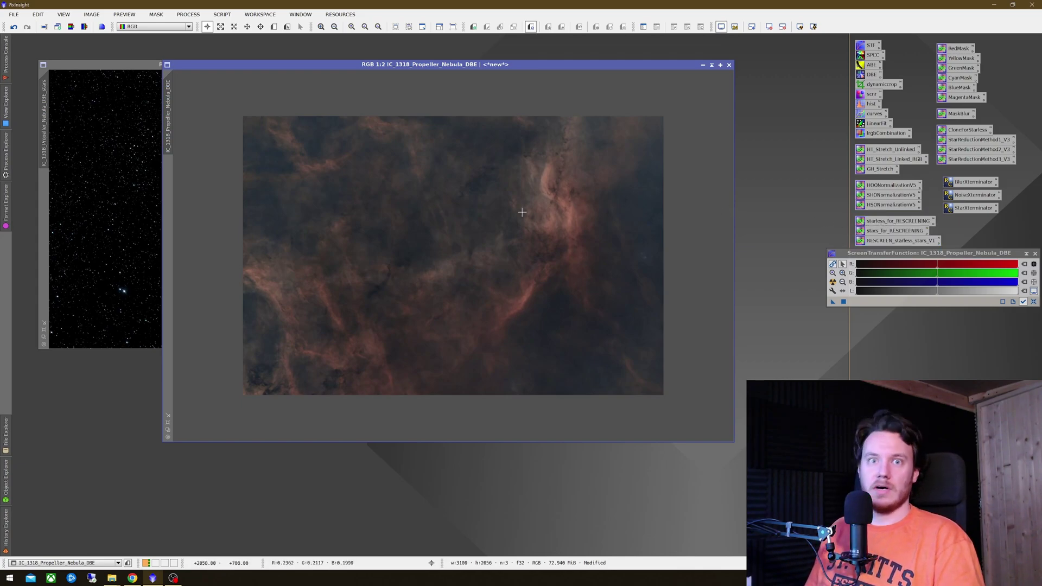
Step: Minimise the _stars image to an icon and move the nebula image back left
drag(108, 65, 92, 272)
click(421, 272)
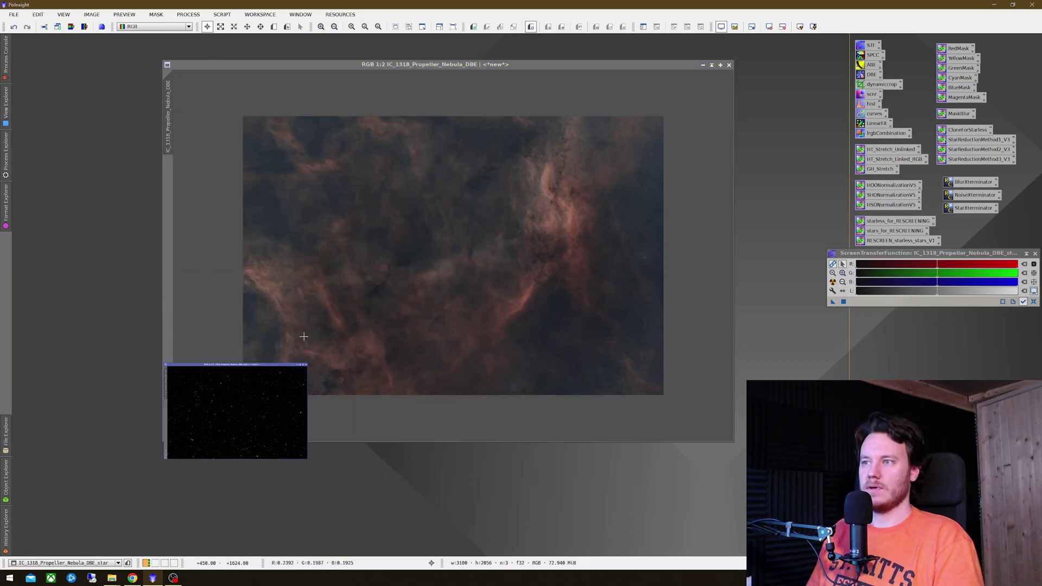
drag(272, 418, 462, 503)
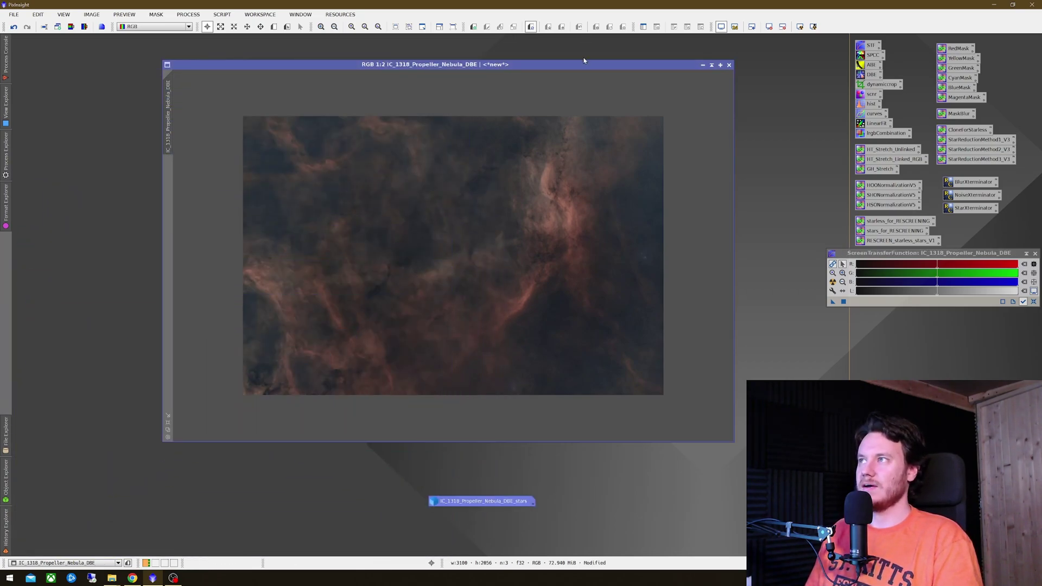
drag(581, 66, 436, 42)
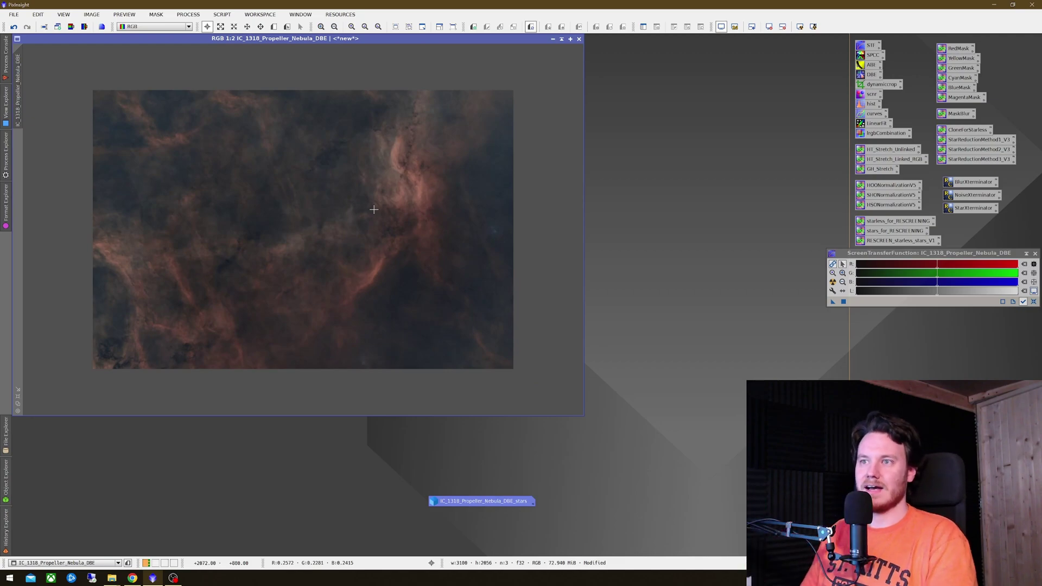
scroll(400, 165, up, 2)
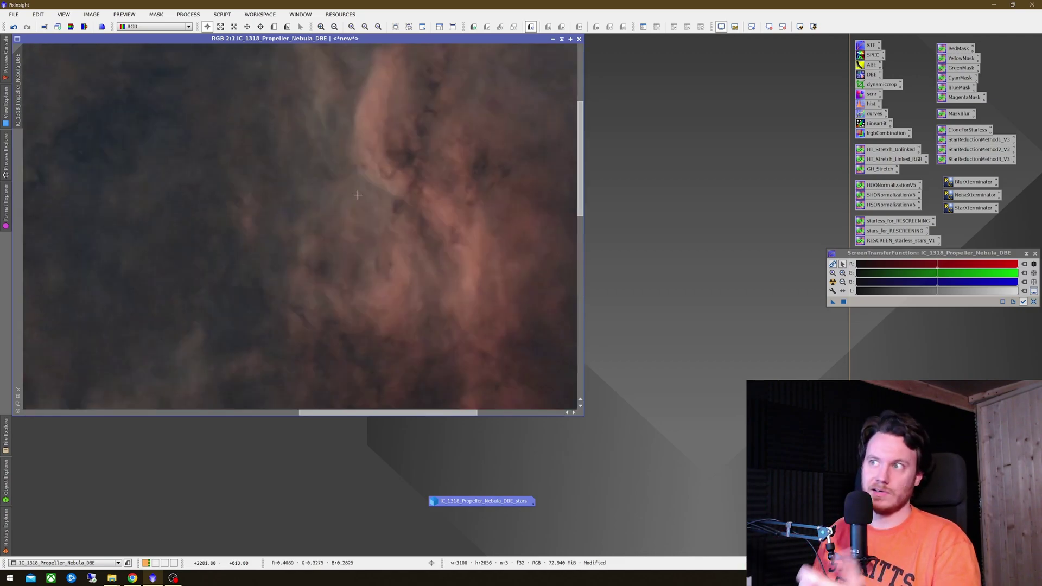
scroll(353, 197, down, 2)
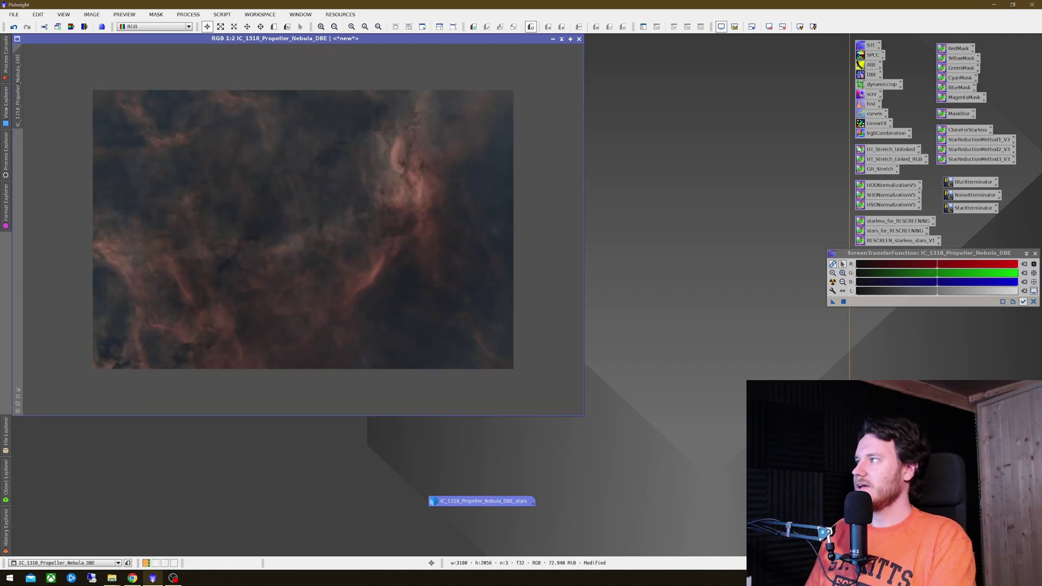
Step: Shape an S-curve in CurvesTransformation with live preview, lifting upper midtones and lowering shadows
double_click(875, 114)
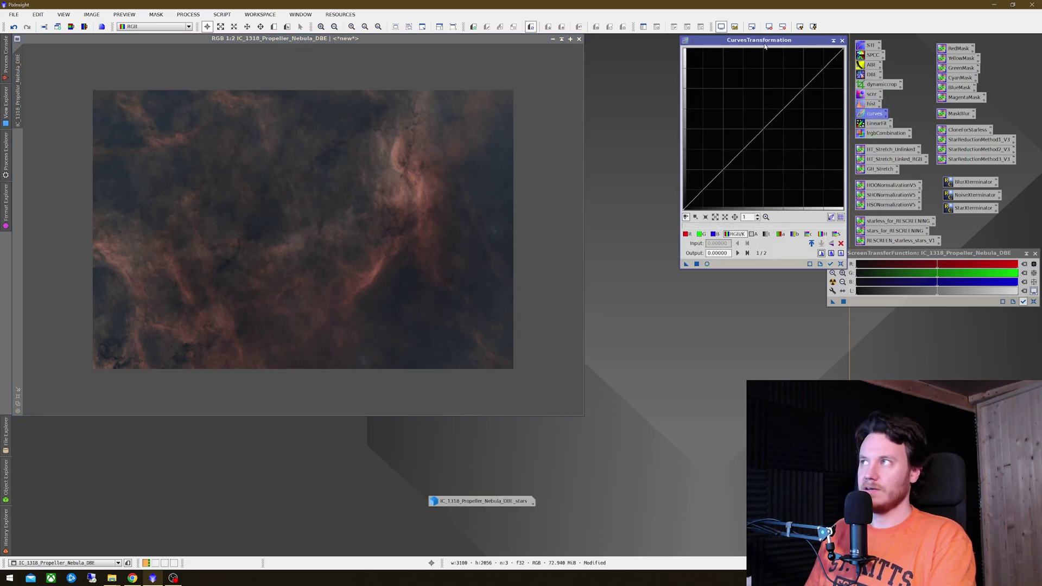
drag(759, 46, 691, 50)
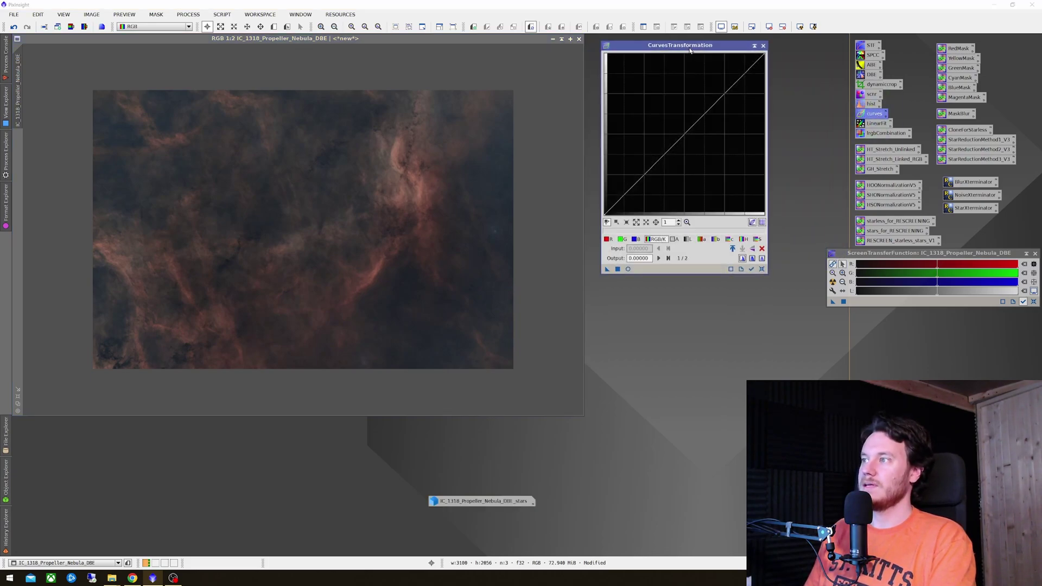
click(628, 269)
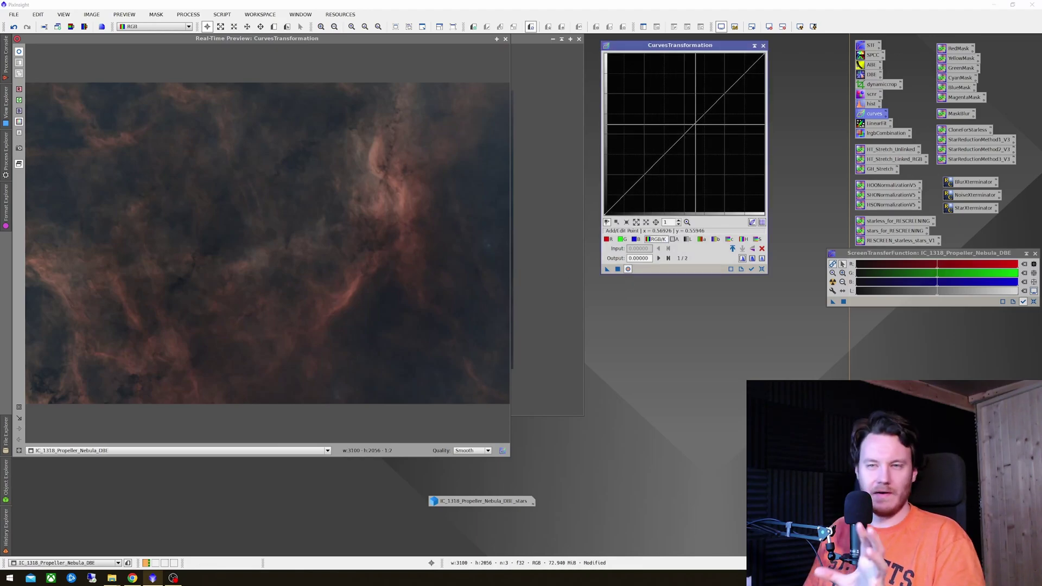
drag(695, 125, 698, 101)
drag(633, 179, 633, 193)
Step: Fine-tune the shadow point, compare the preview, apply the curve, and close the preview
click(19, 52)
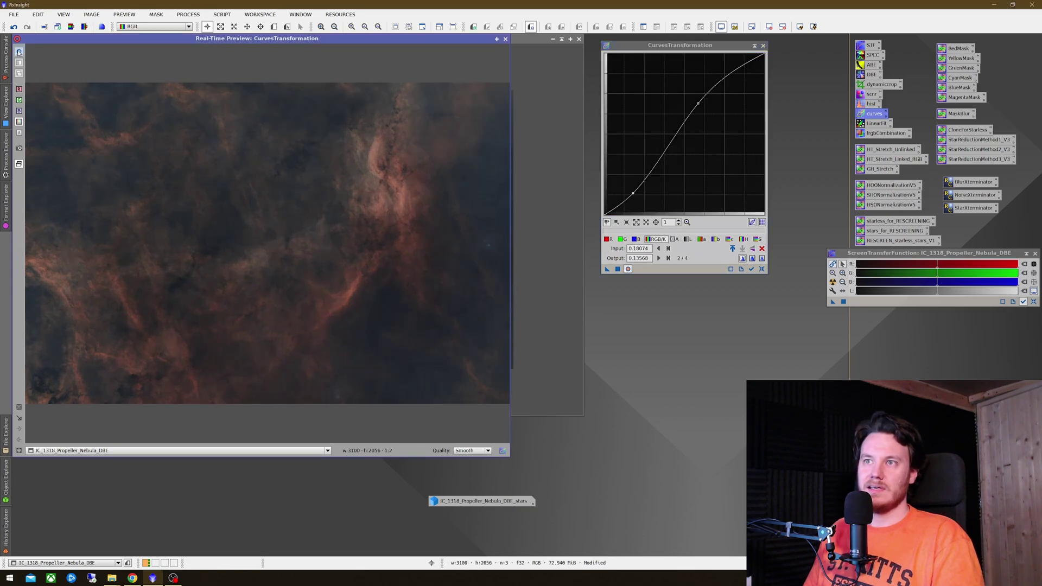
click(19, 52)
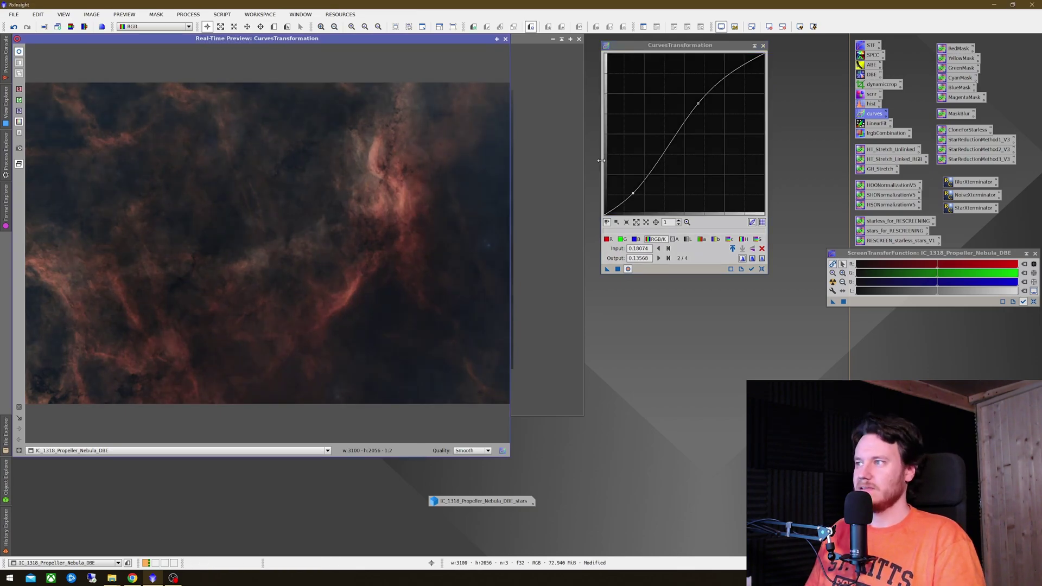
drag(632, 193, 634, 194)
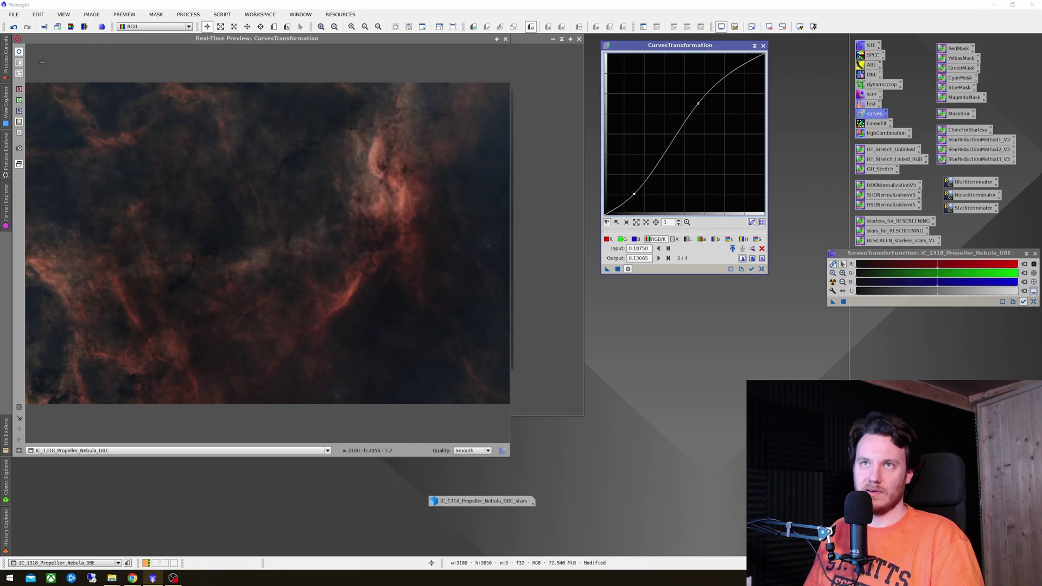
click(19, 52)
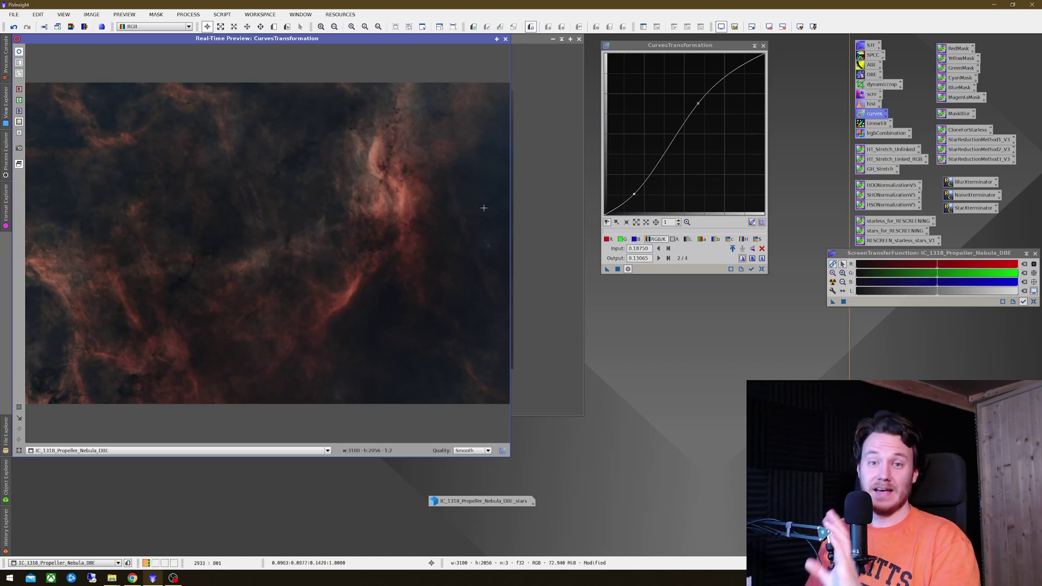
click(618, 270)
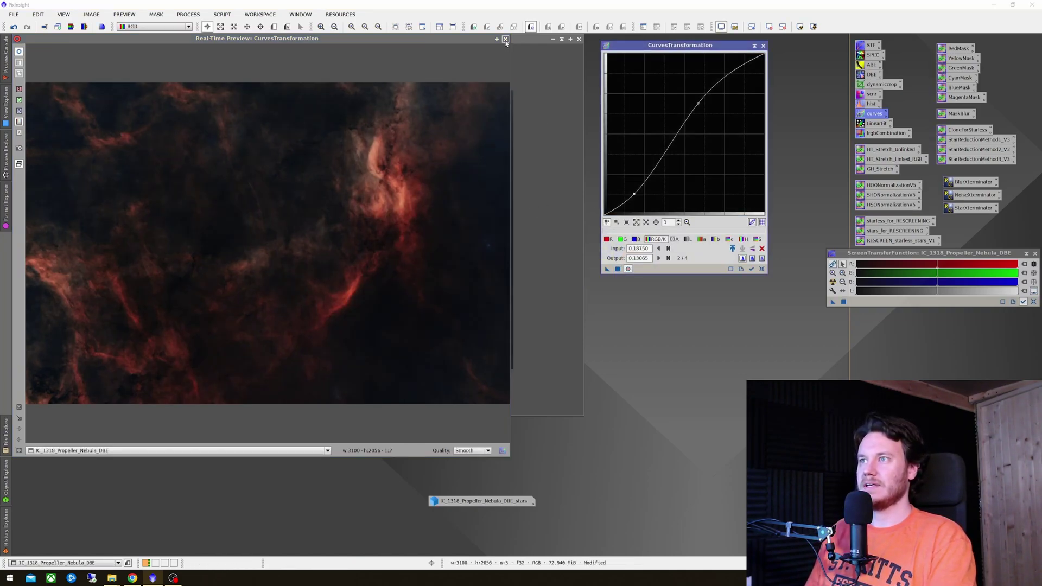
click(506, 40)
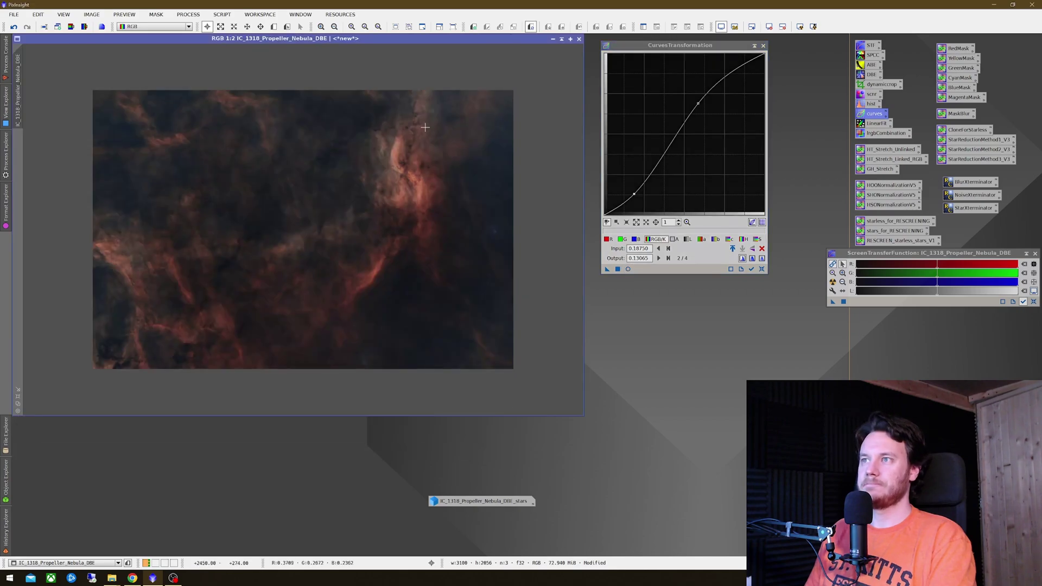
Step: Raise the S-channel curve midpoint (0.46284 → 0.55946), apply it, then reset Curves to linear
click(752, 269)
click(758, 240)
click(628, 269)
mouse_move(679, 139)
mouse_down()
mouse_move(676, 119)
mouse_move(684, 133)
mouse_move(619, 81)
mouse_move(735, 173)
mouse_move(726, 183)
mouse_move(678, 125)
mouse_up()
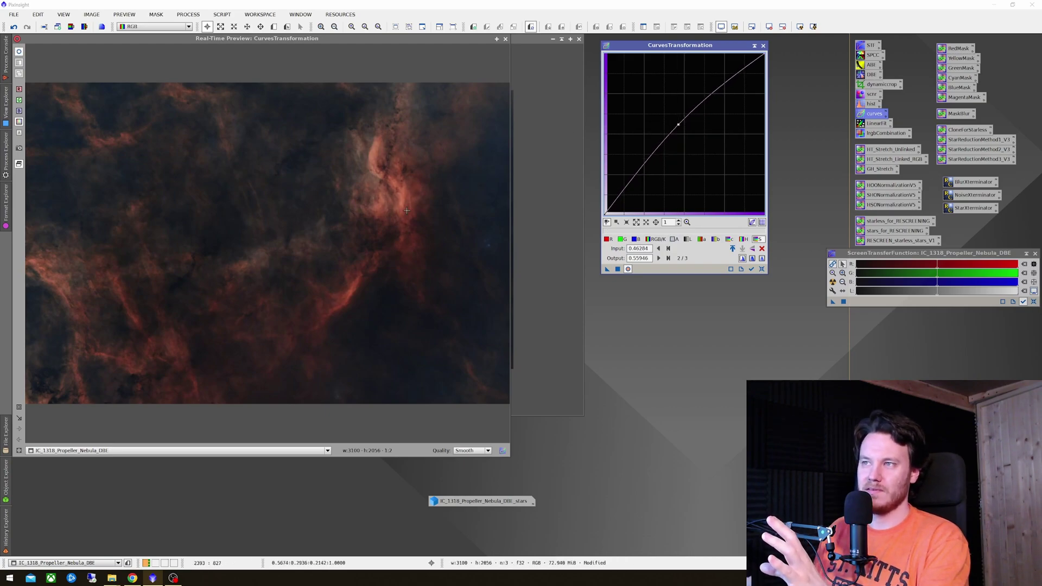
click(22, 52)
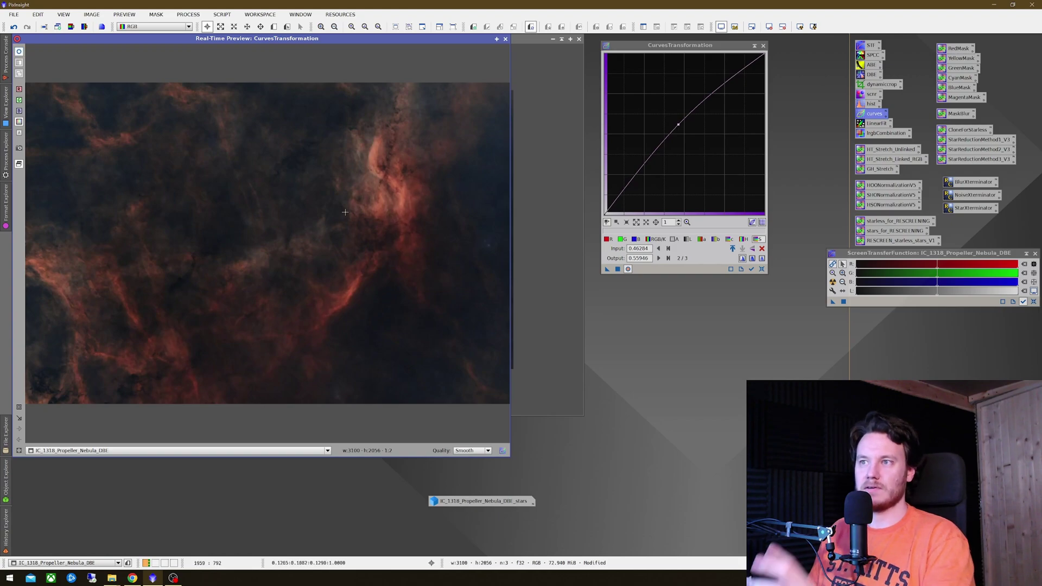
drag(608, 269, 661, 284)
click(505, 39)
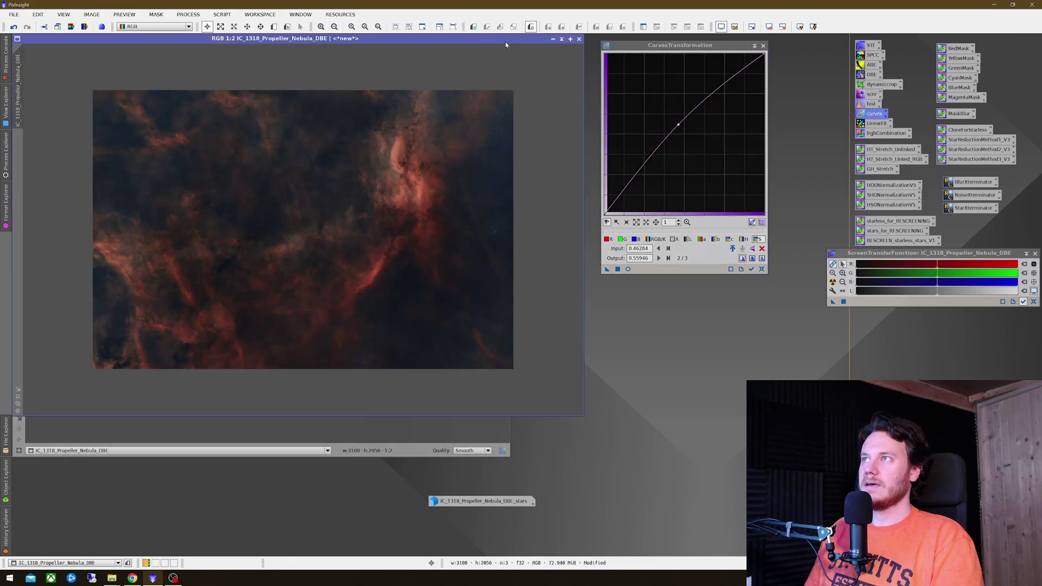
click(762, 269)
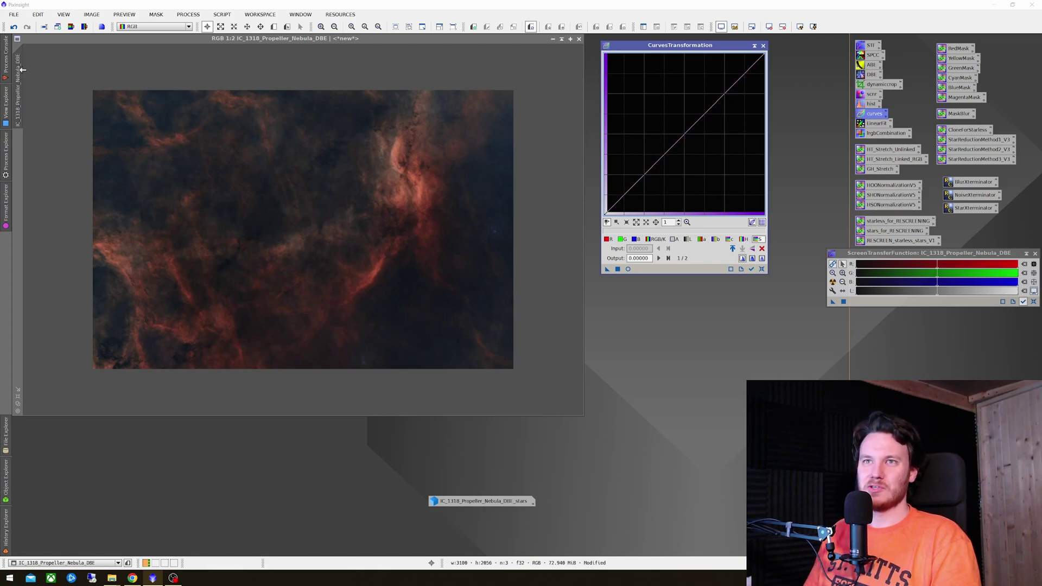
Step: Clone the DBE image and set Curves to the red channel with live preview
mouse_move(18, 75)
mouse_down()
mouse_move(51, 84)
mouse_move(112, 137)
mouse_up()
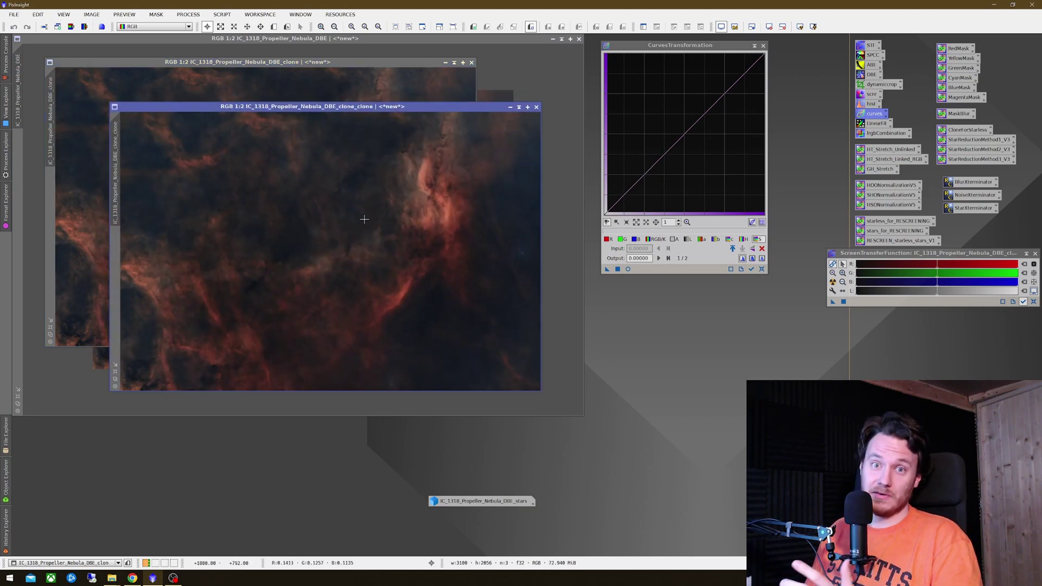
click(610, 240)
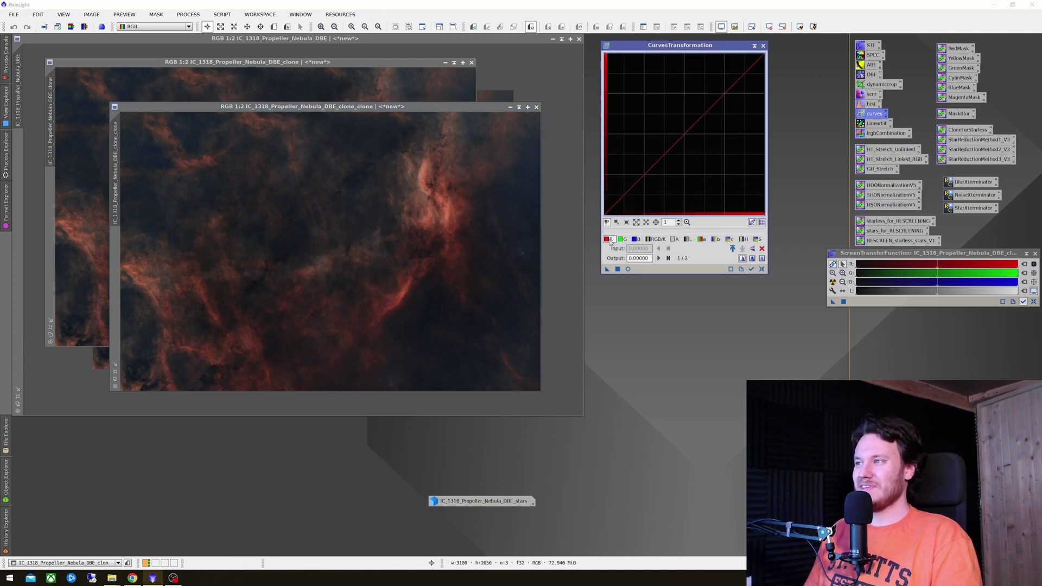
click(629, 269)
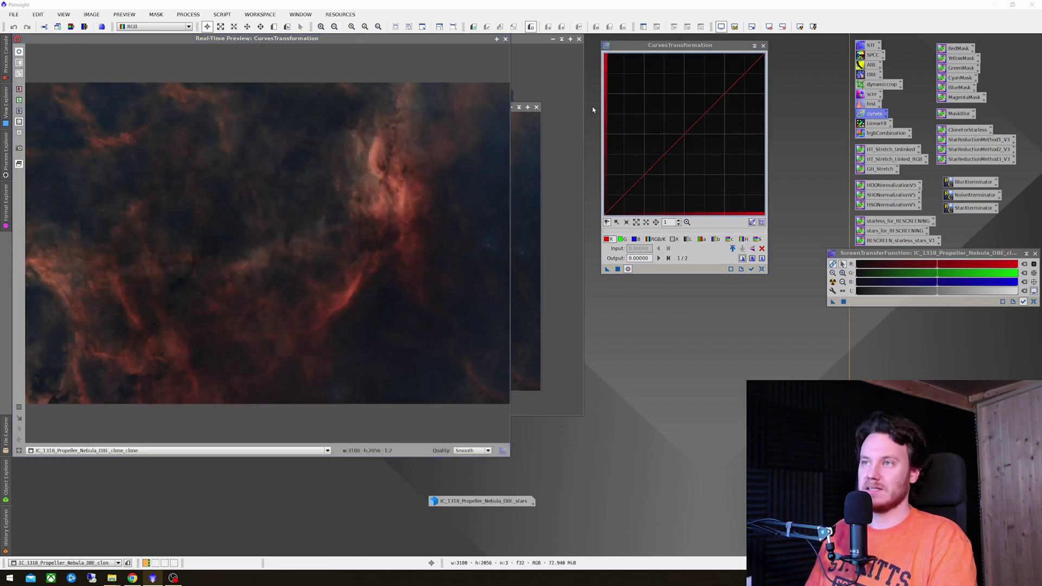
drag(388, 38, 434, 69)
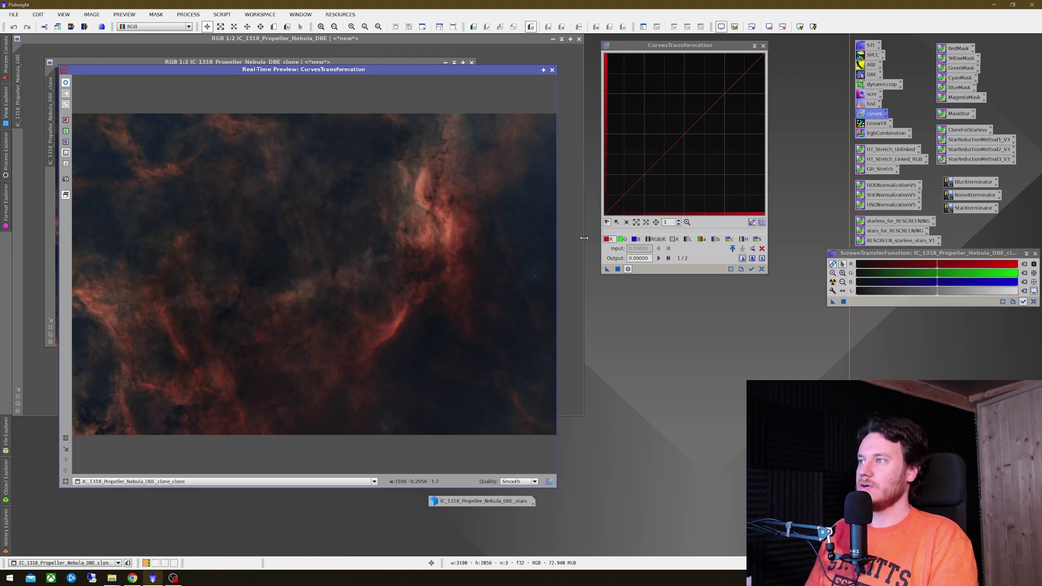
click(612, 242)
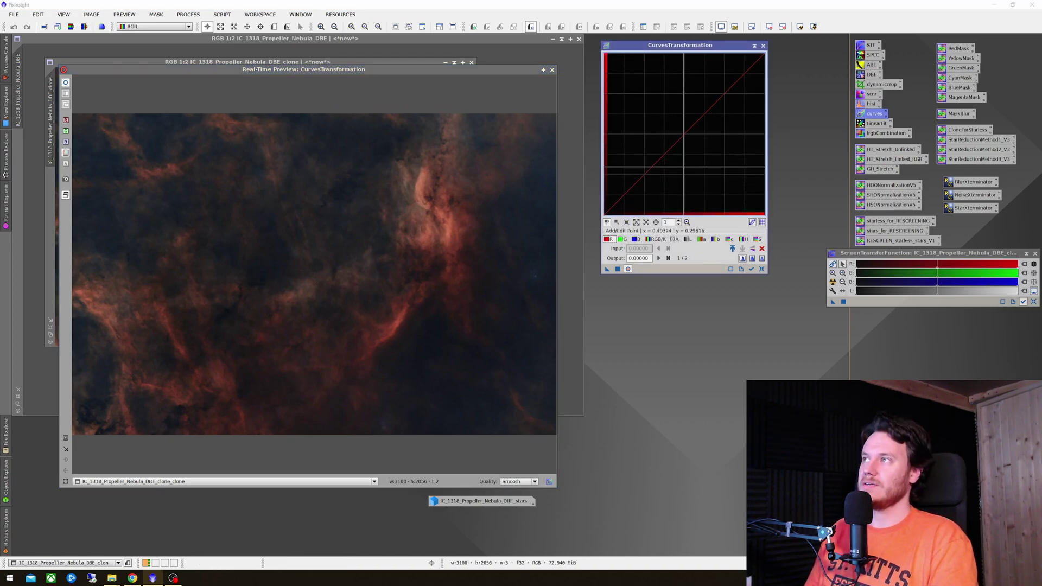
Step: Build a steep red-channel S-curve, apply it to clone_clone, then reset Curves
click(688, 122)
drag(688, 122, 663, 113)
drag(617, 193, 613, 208)
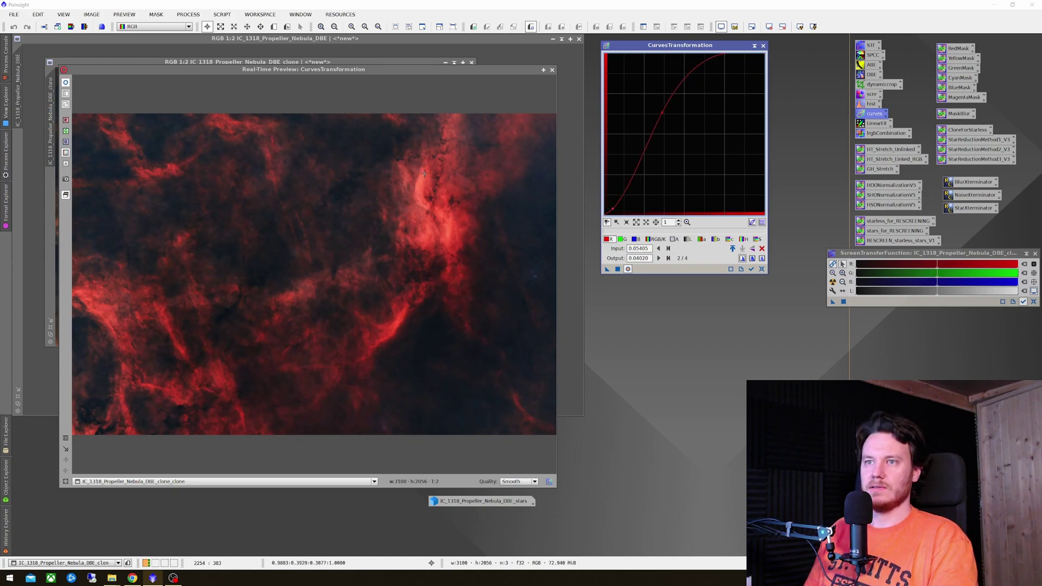
click(66, 84)
click(66, 84)
click(66, 83)
click(66, 83)
click(66, 83)
click(65, 84)
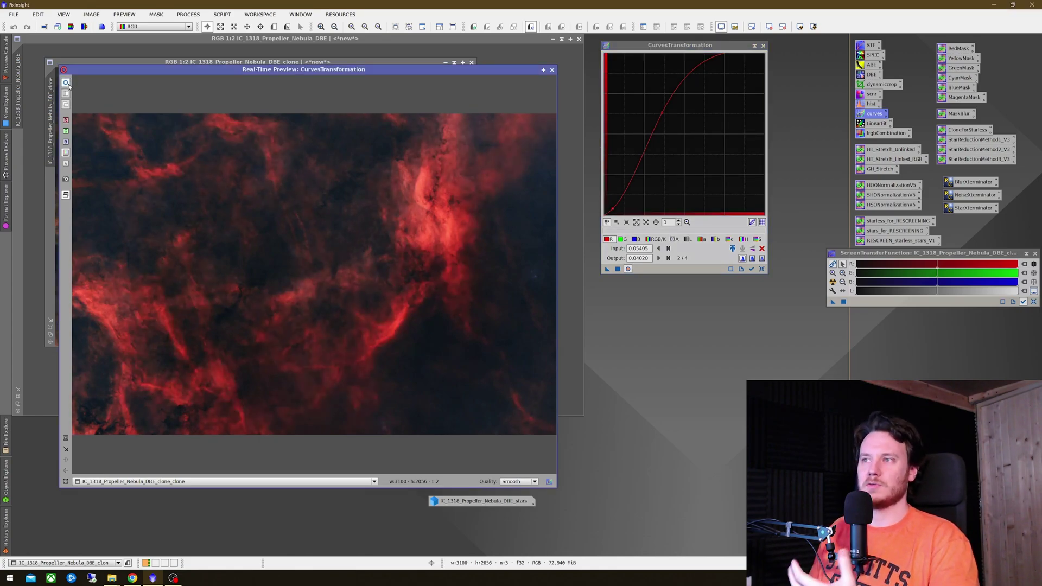
click(619, 269)
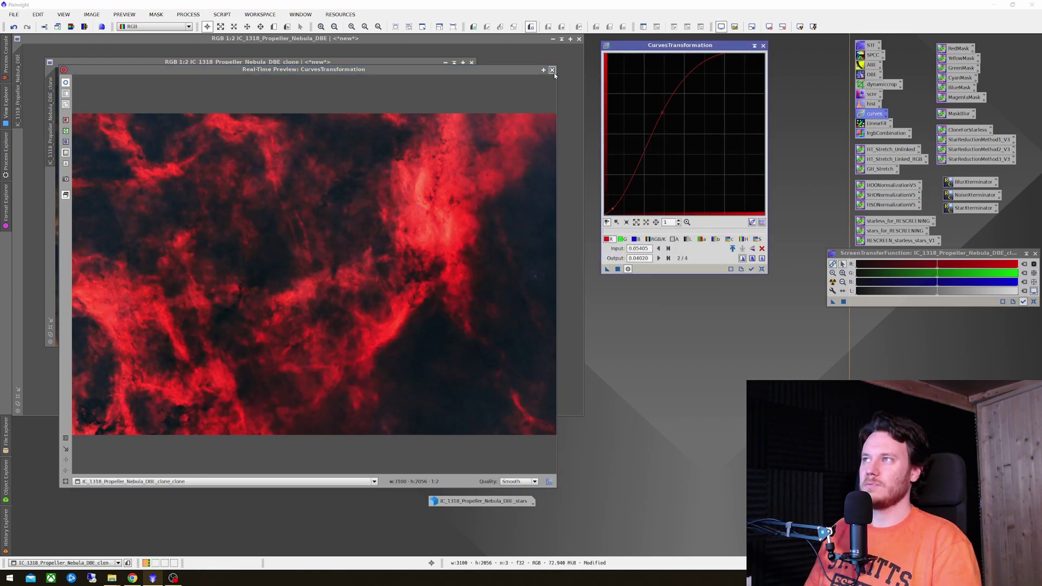
click(553, 71)
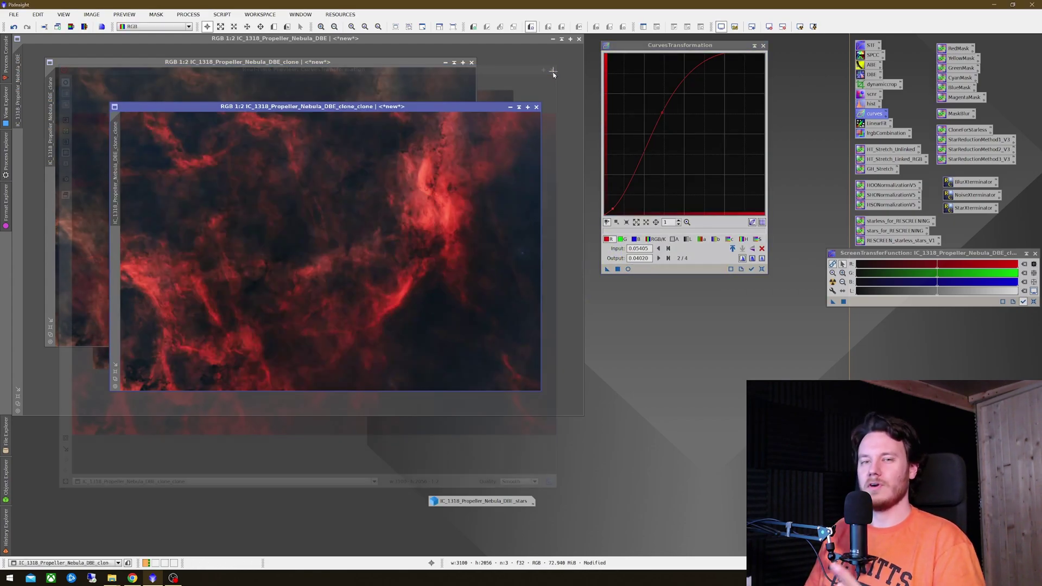
click(763, 270)
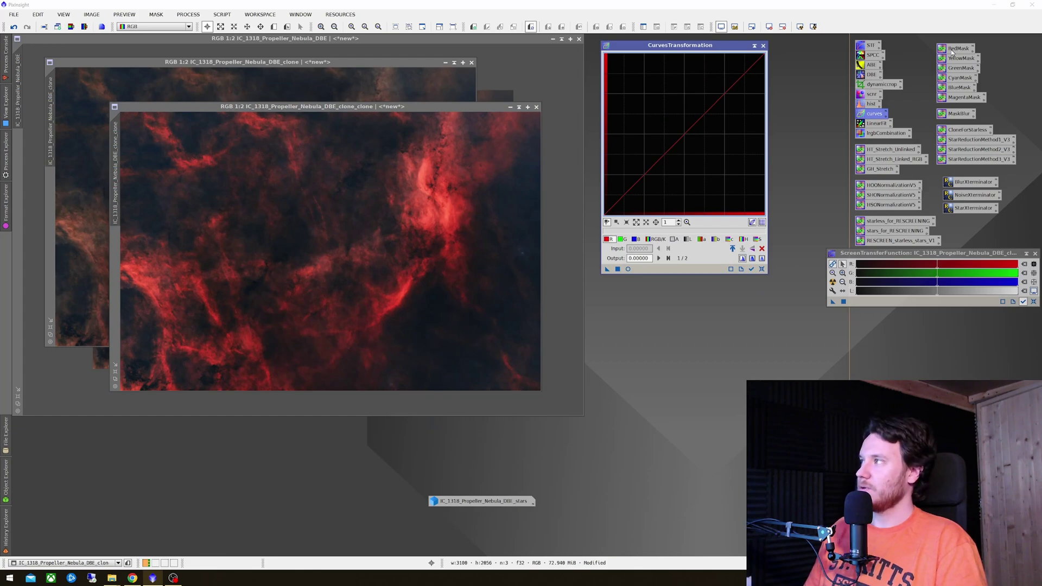
Step: Create RedMask from clone_clone and blur it with MaskBlur at sigma 21
drag(953, 53, 353, 211)
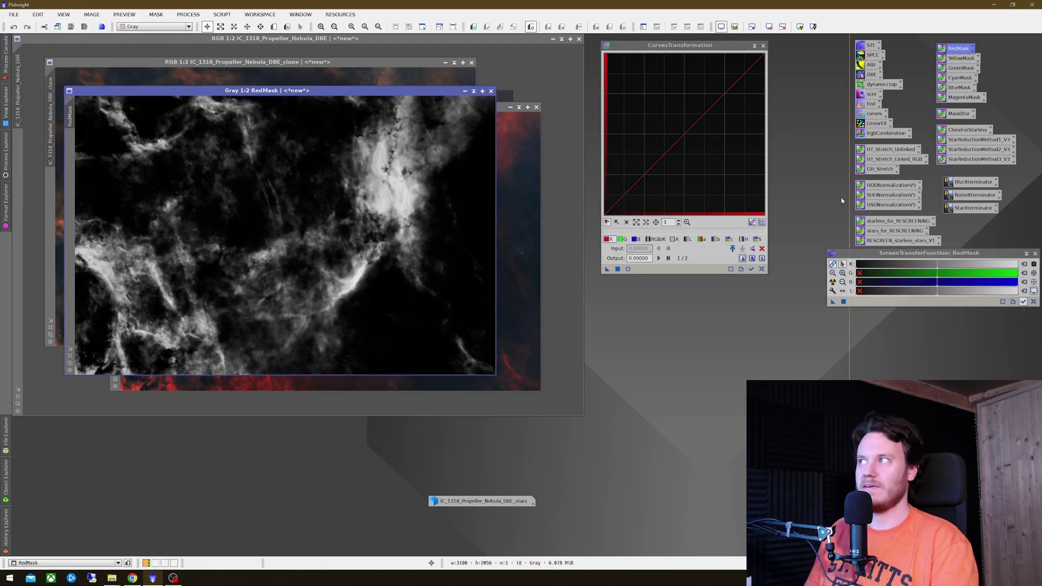
double_click(959, 113)
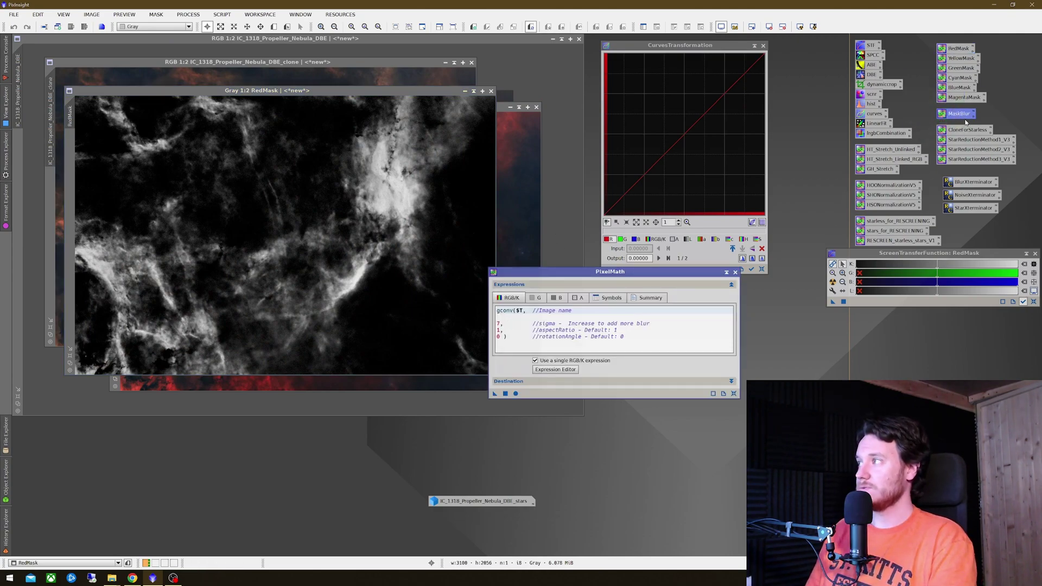
click(499, 323)
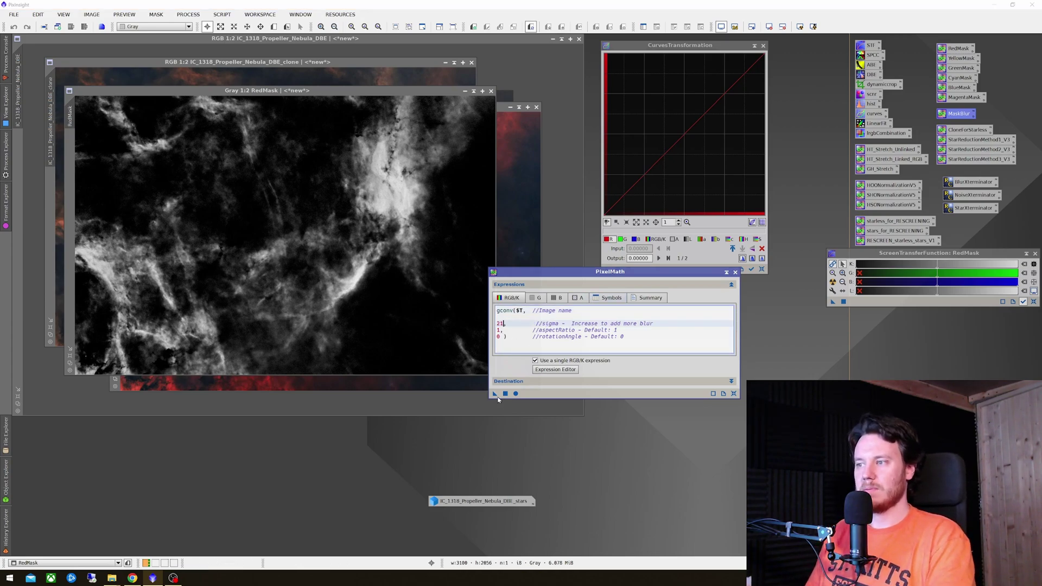
drag(361, 243, 361, 239)
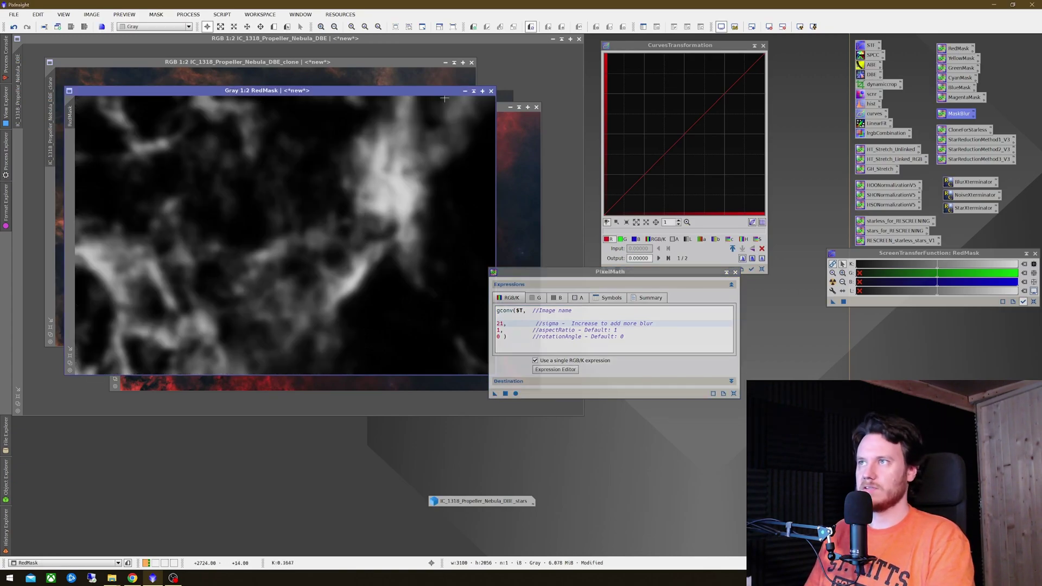
Step: Close the clone_clone copy without saving
drag(584, 267, 711, 313)
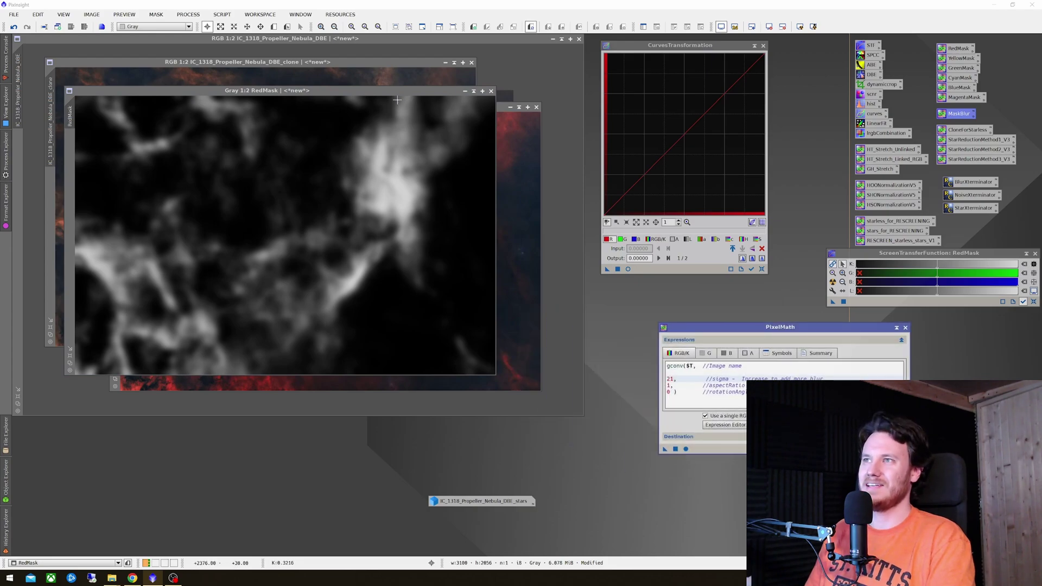
drag(397, 95, 485, 203)
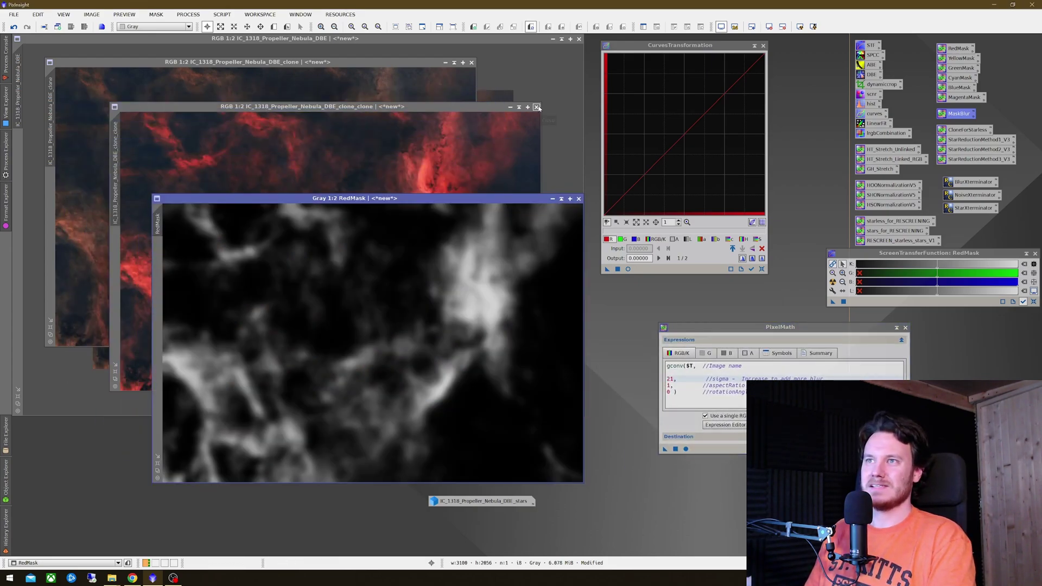
click(537, 107)
click(500, 309)
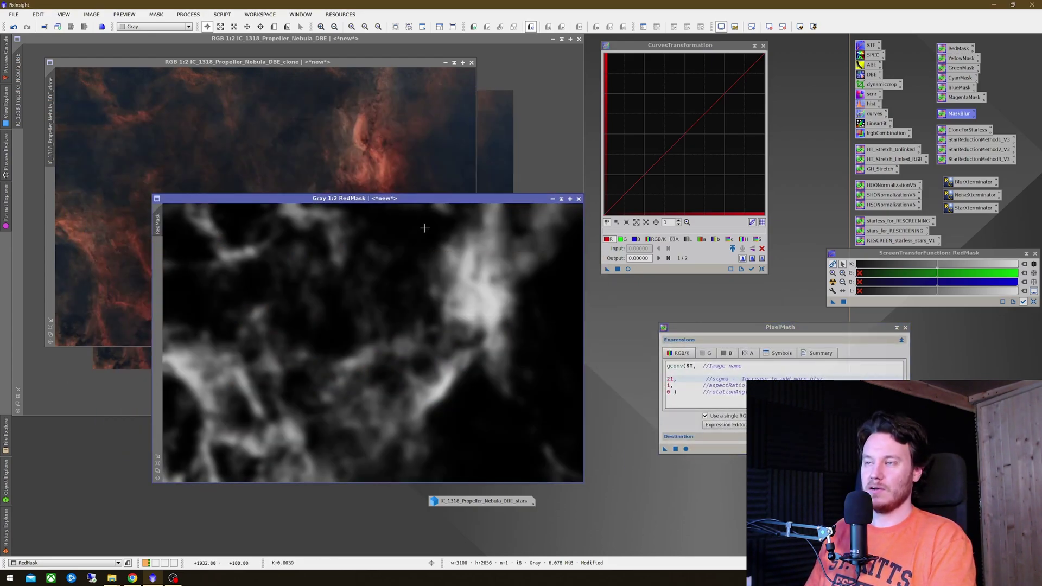
Step: On the DBE clone, shape blue and green S-curves and apply the green curve
click(388, 72)
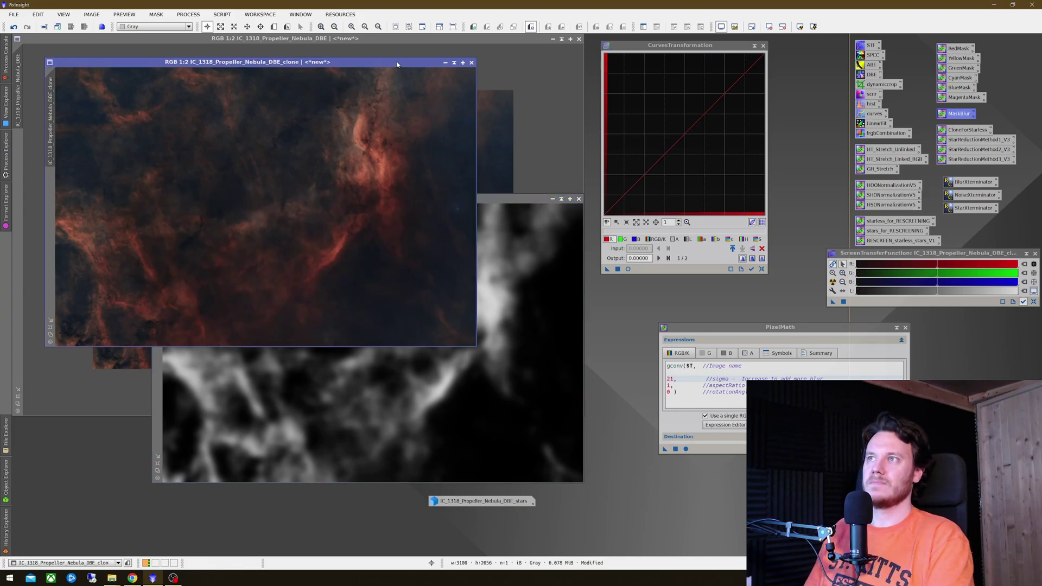
click(629, 269)
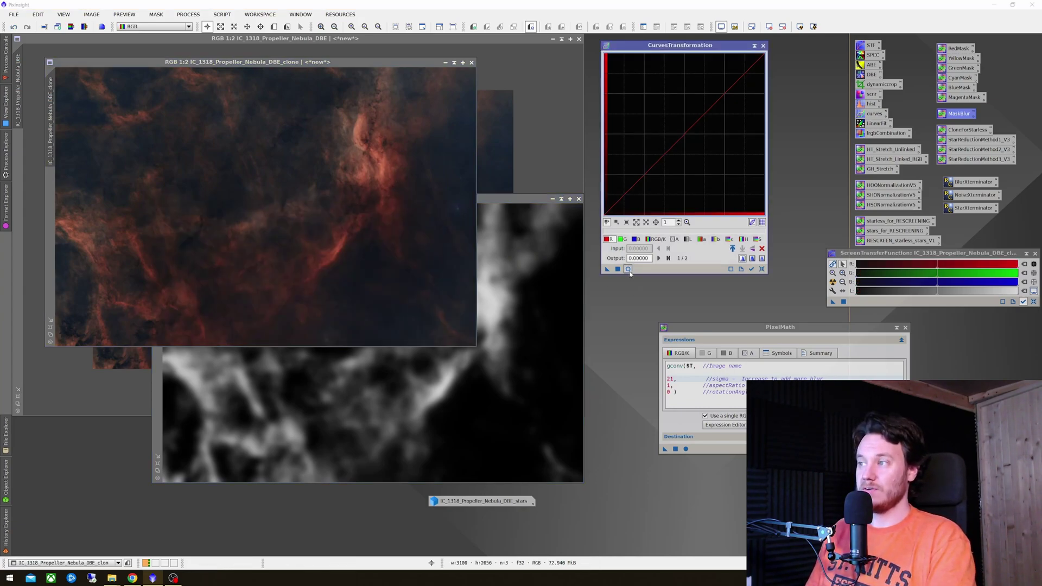
click(636, 240)
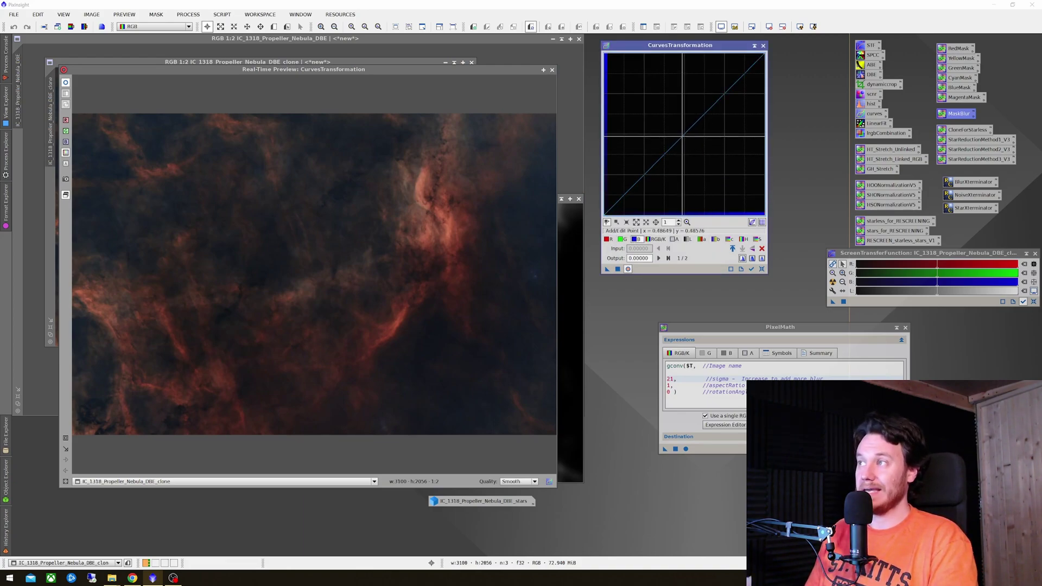
drag(683, 136, 684, 107)
drag(636, 172, 636, 182)
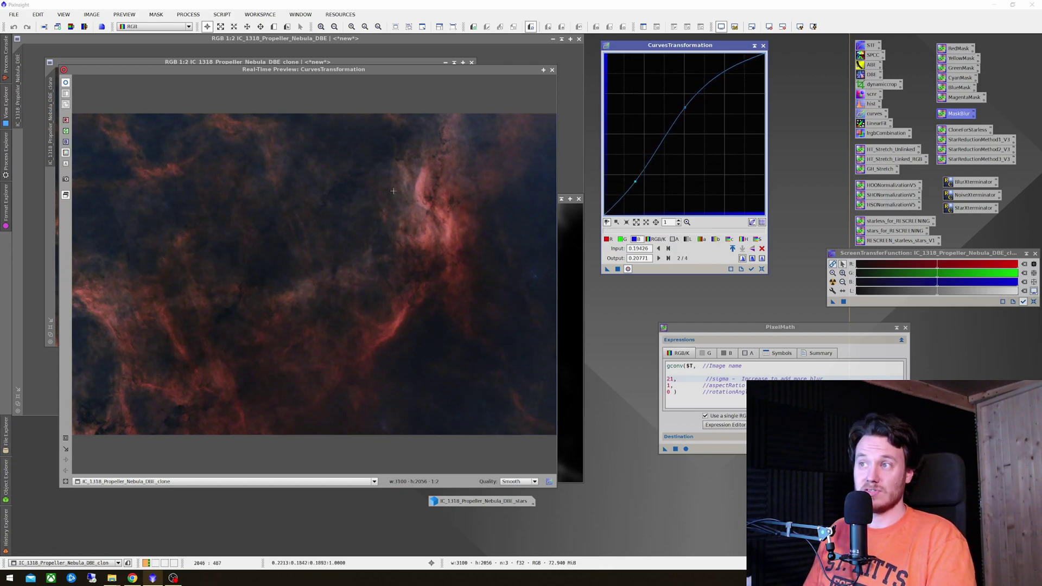
click(621, 238)
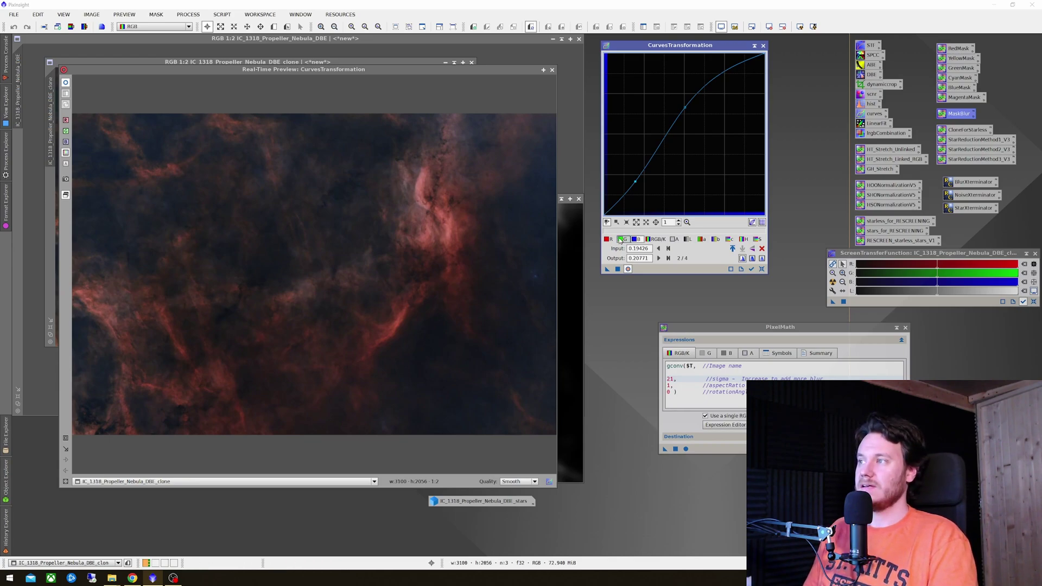
drag(699, 119, 699, 108)
drag(640, 173, 639, 182)
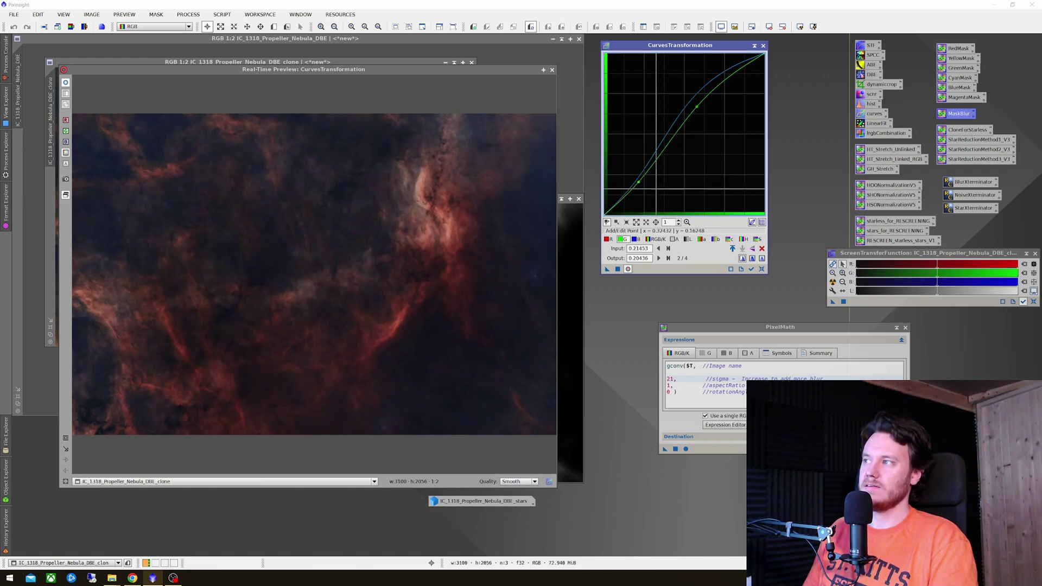
click(617, 270)
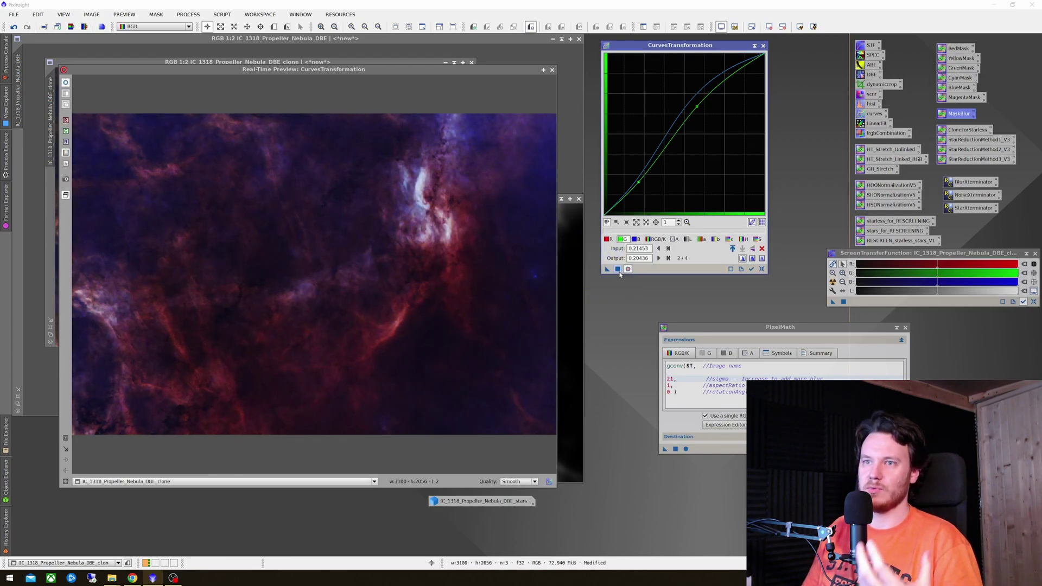
Step: Reset, then apply a blue S-curve and raised saturation curve for stronger blue-purple tones
click(760, 271)
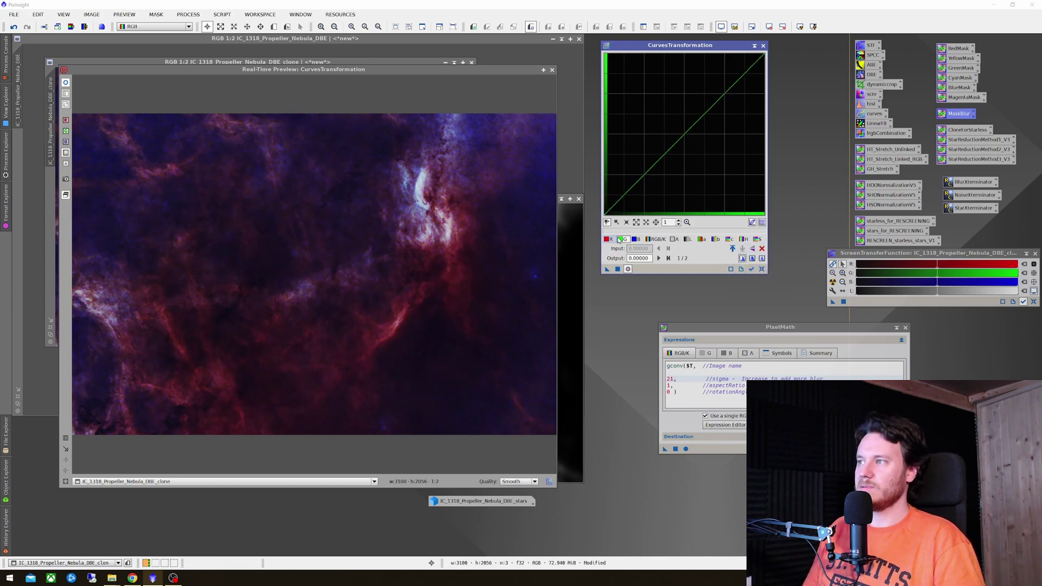
click(635, 239)
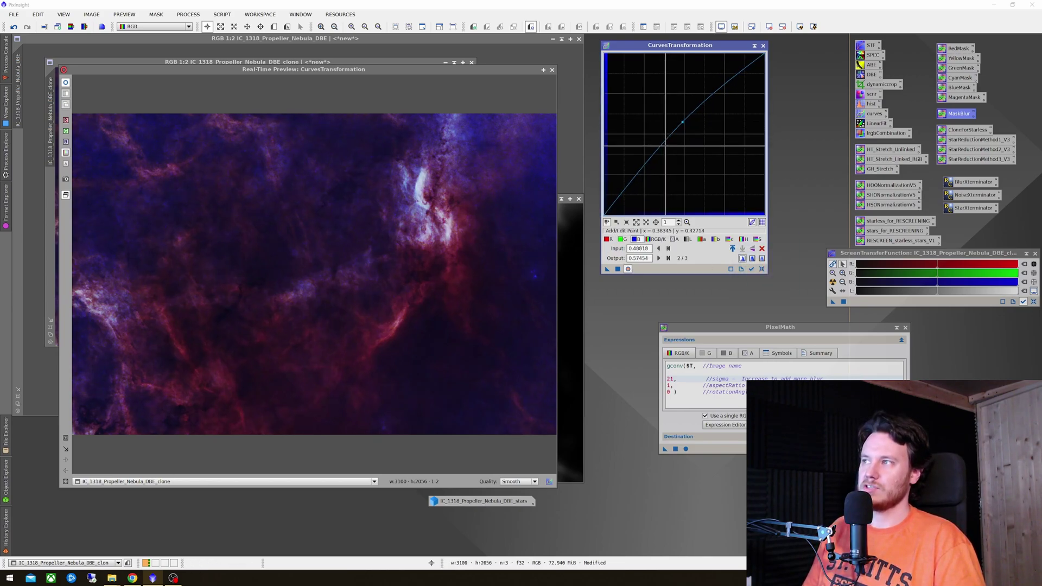
drag(683, 135, 683, 121)
click(633, 190)
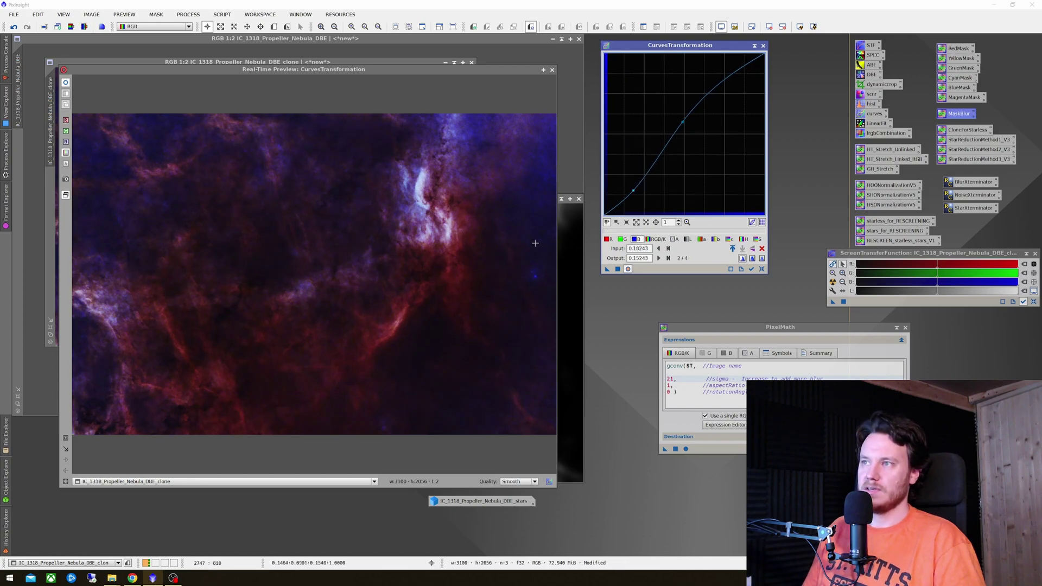
click(758, 238)
click(673, 122)
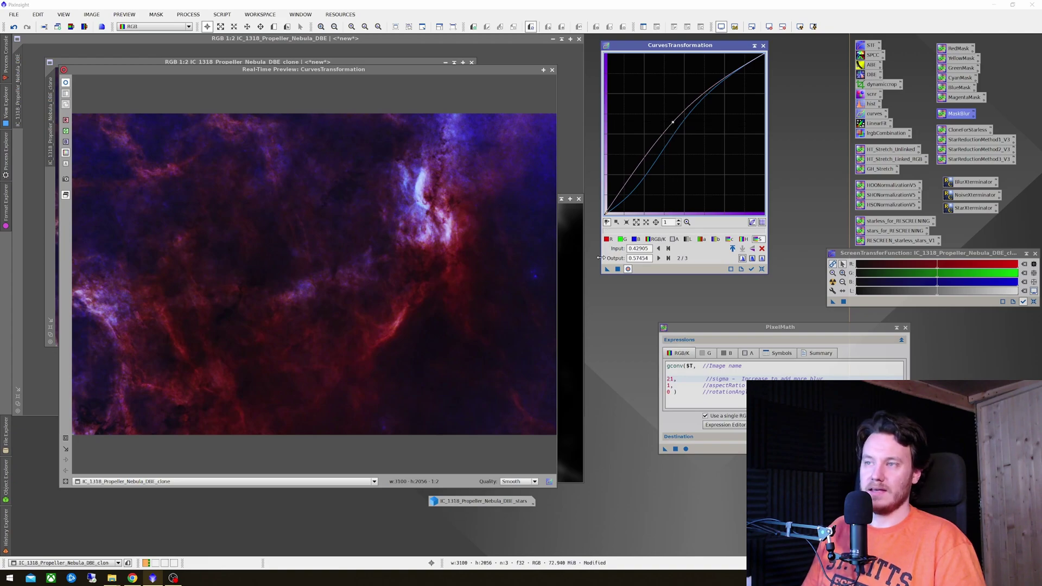
click(618, 269)
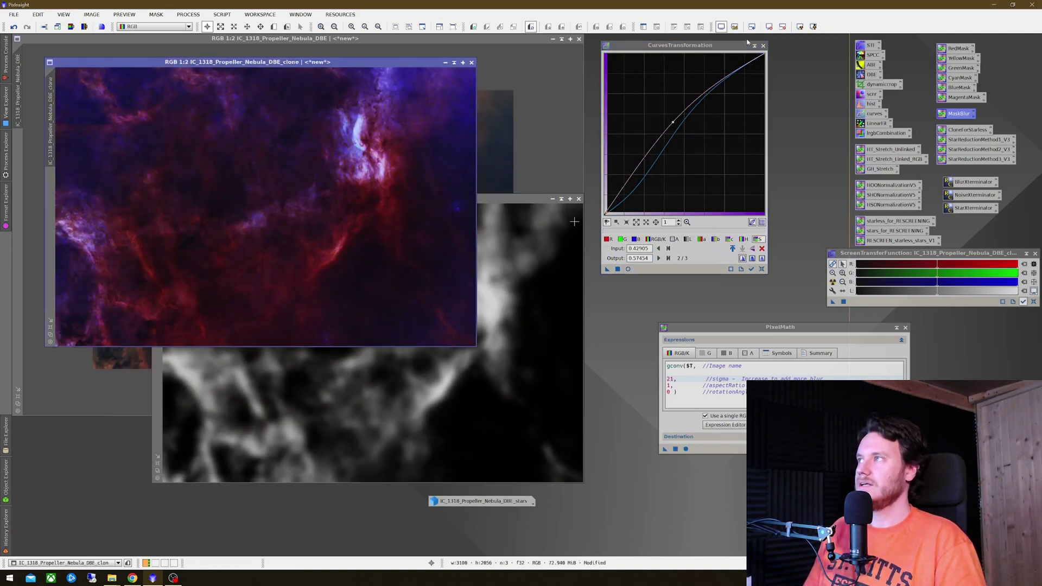
Step: Generate a BlueMask image from the clone with the BlueMask PixelMath icon
click(764, 46)
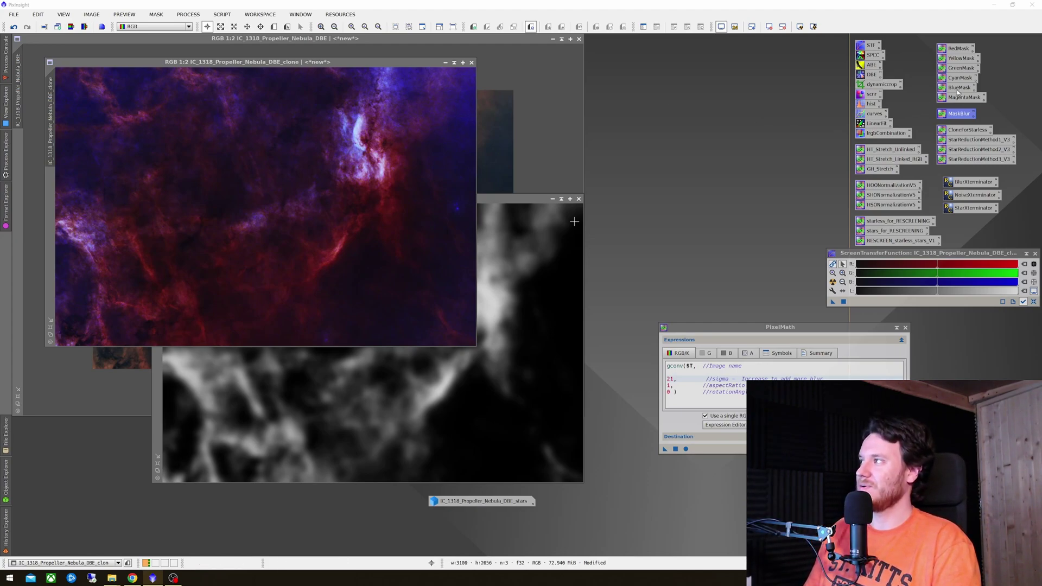
drag(958, 92, 951, 92)
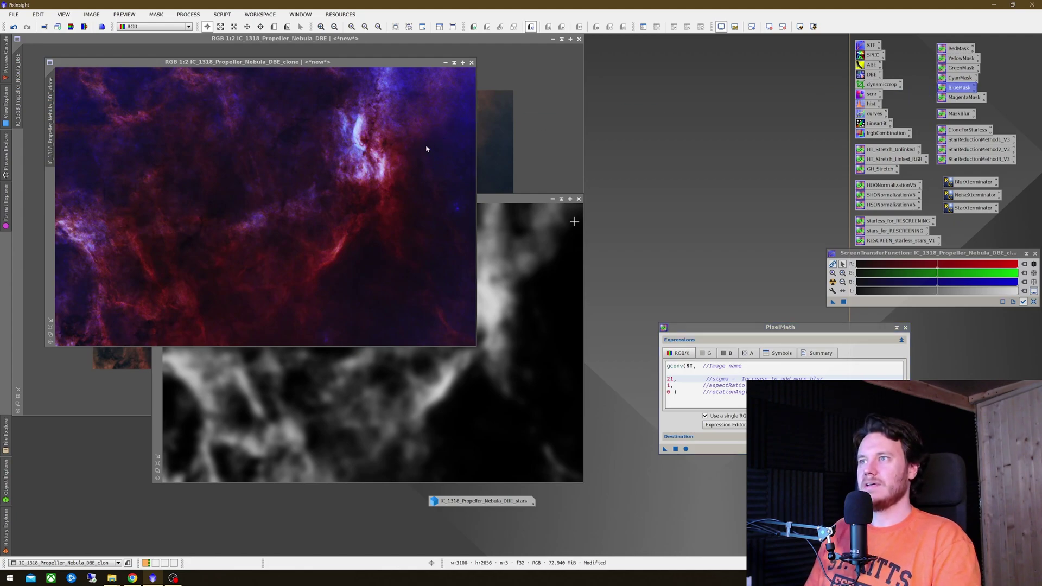
drag(957, 93, 424, 145)
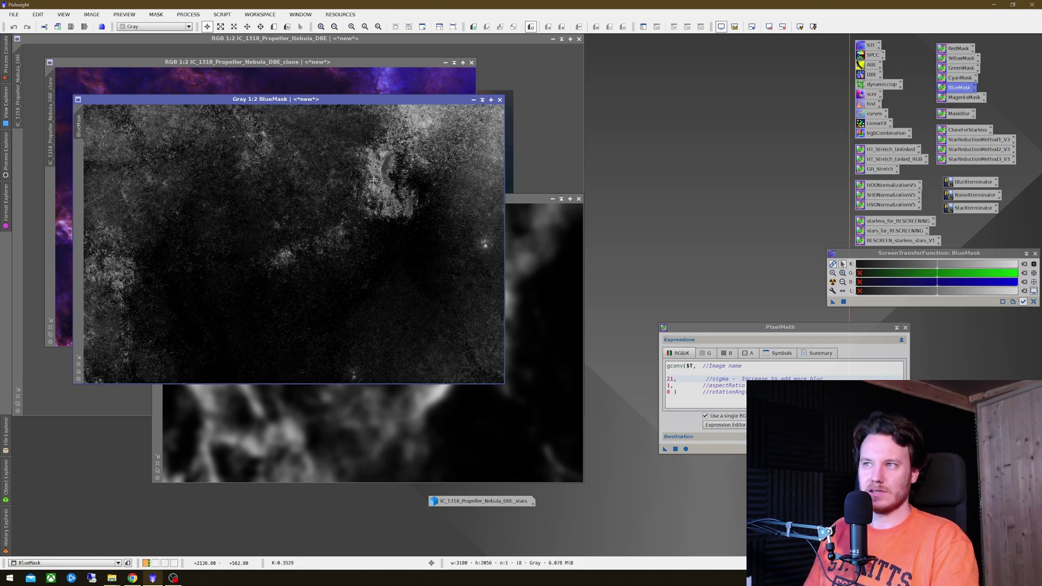
Step: Stretch BlueMask with HistogramTransformation: shadows about 0.213, midtones about 0.329
double_click(866, 105)
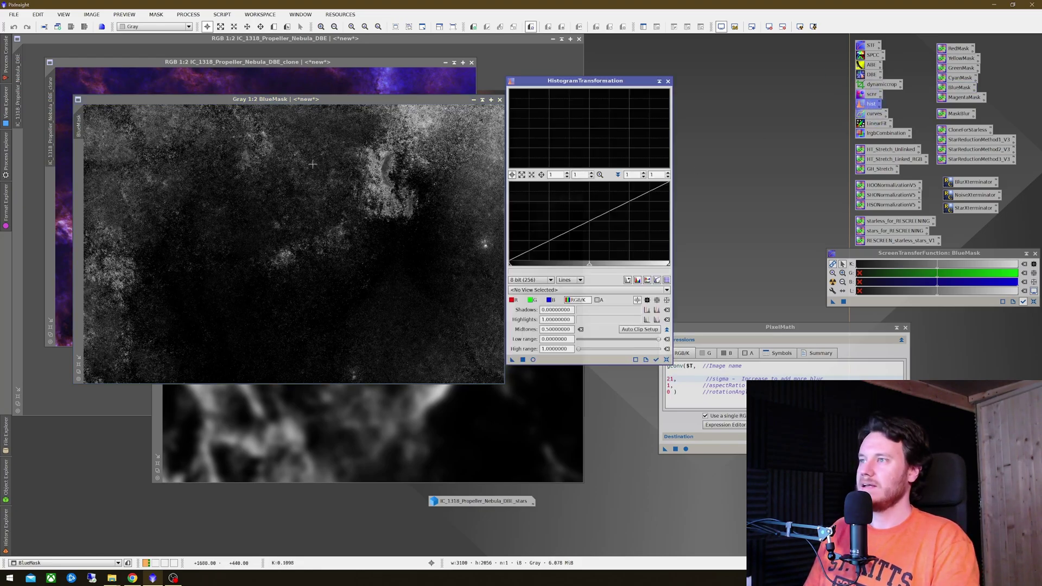
click(536, 291)
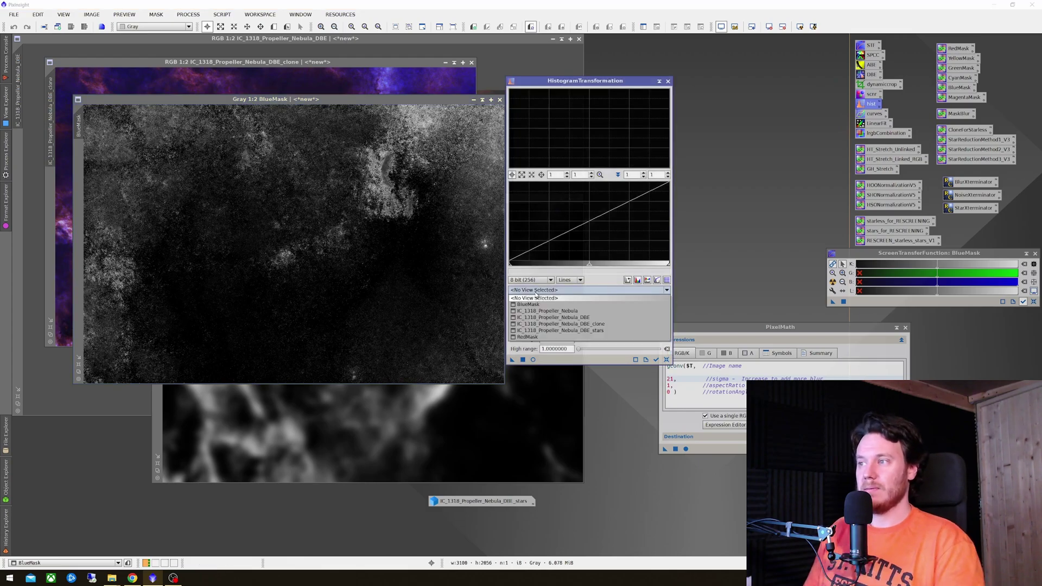
click(529, 305)
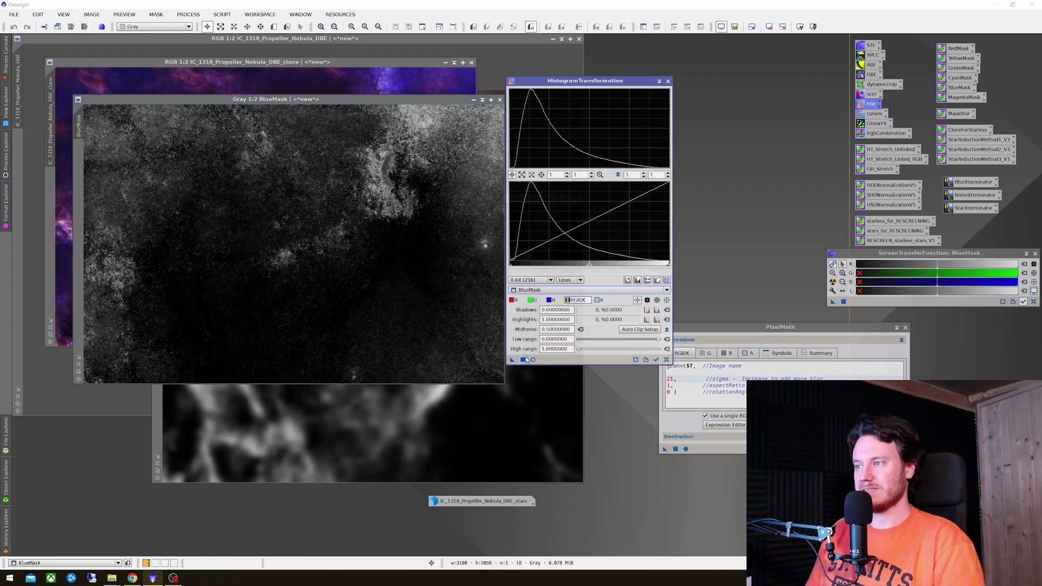
drag(595, 82, 624, 66)
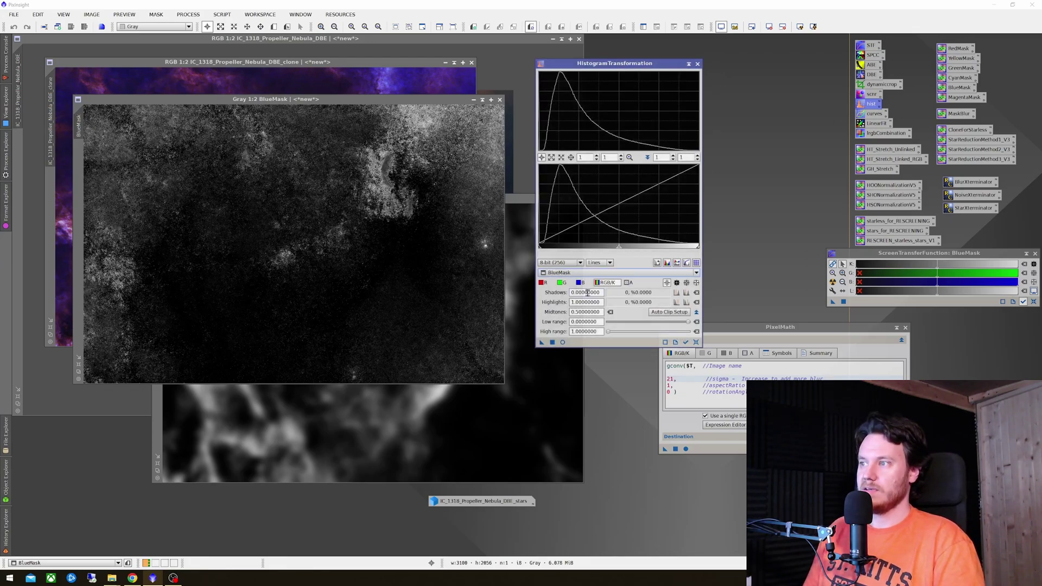
click(563, 343)
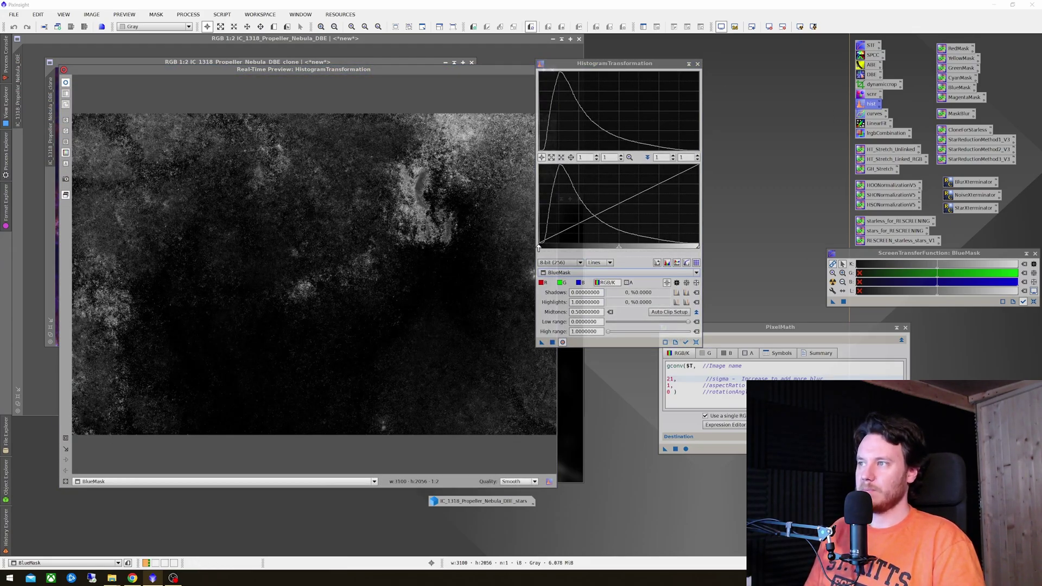
drag(540, 251, 518, 265)
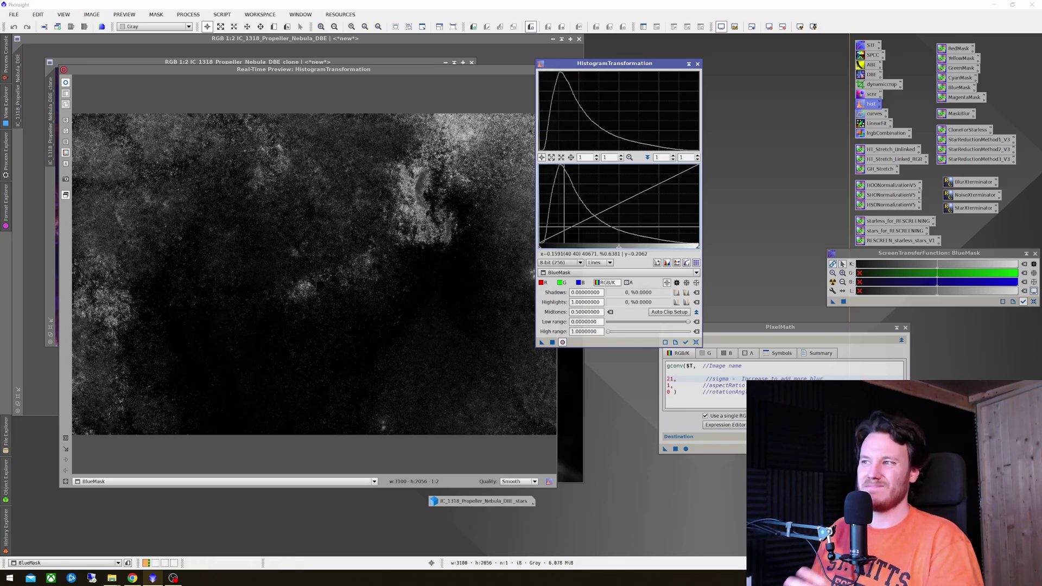
drag(540, 251, 573, 265)
drag(638, 249, 614, 253)
click(552, 342)
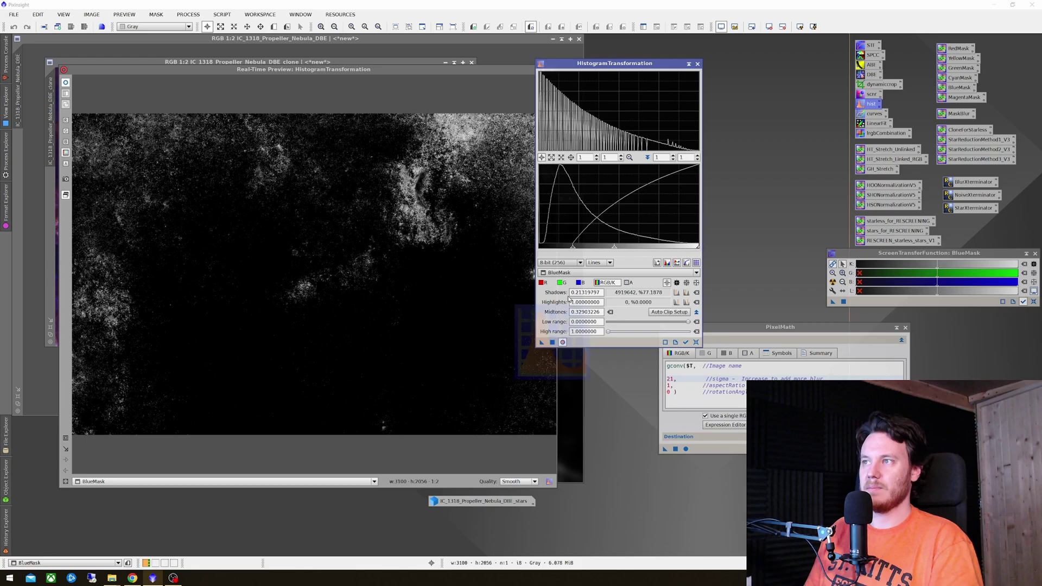
Step: Blur BlueMask with the PixelMath gconv expression
click(697, 64)
click(552, 69)
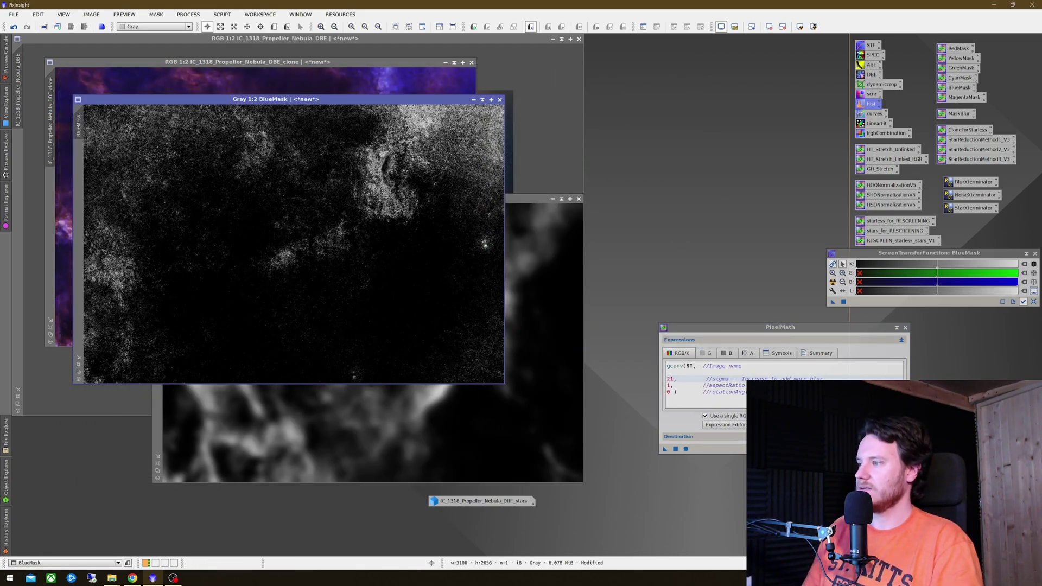
click(666, 451)
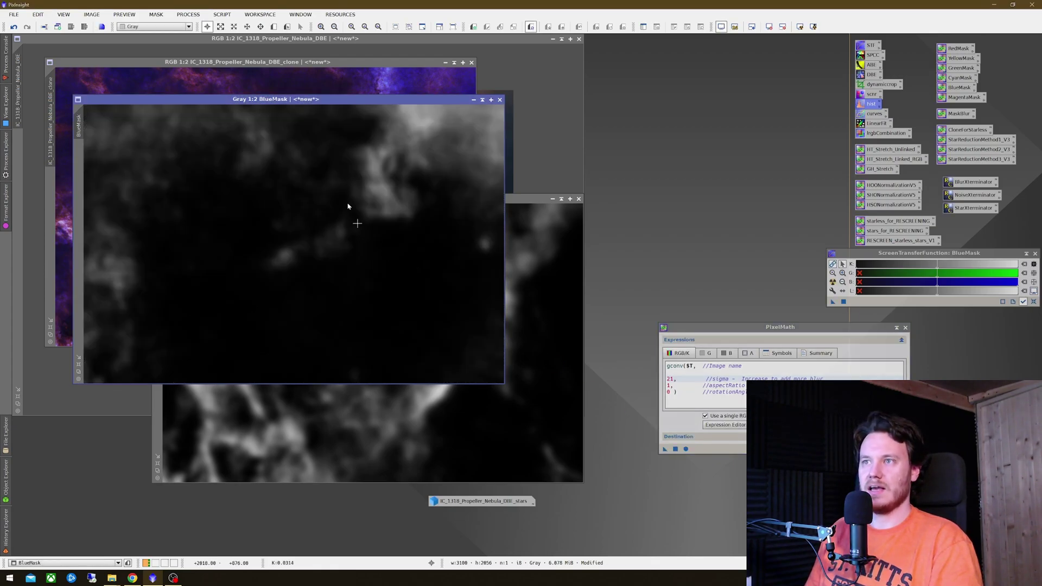
Step: Close PixelMath and discard the clone image without saving
mouse_move(353, 104)
mouse_down()
mouse_move(675, 82)
mouse_move(655, 86)
mouse_up()
click(906, 327)
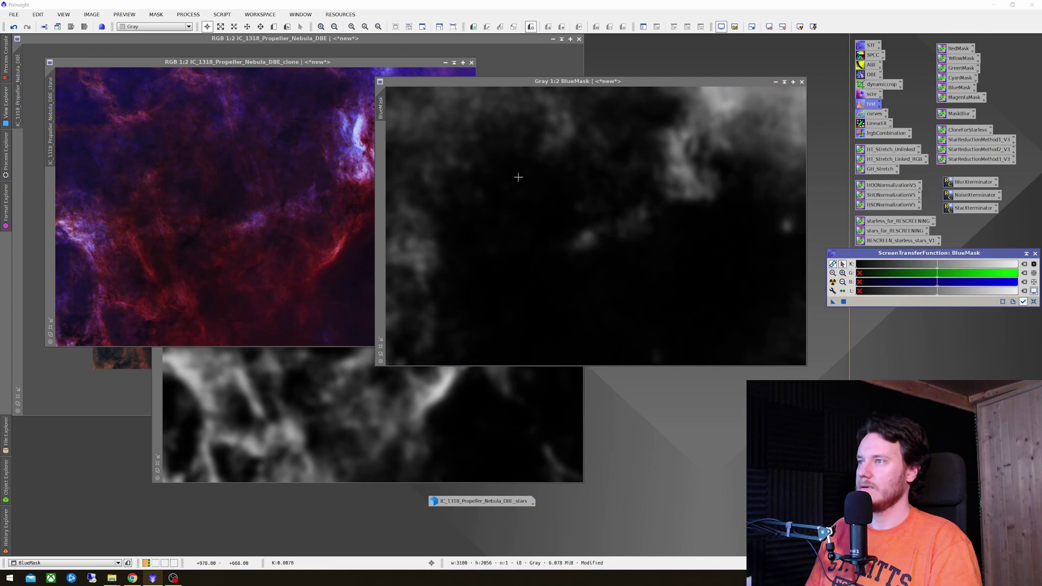
click(471, 64)
click(501, 311)
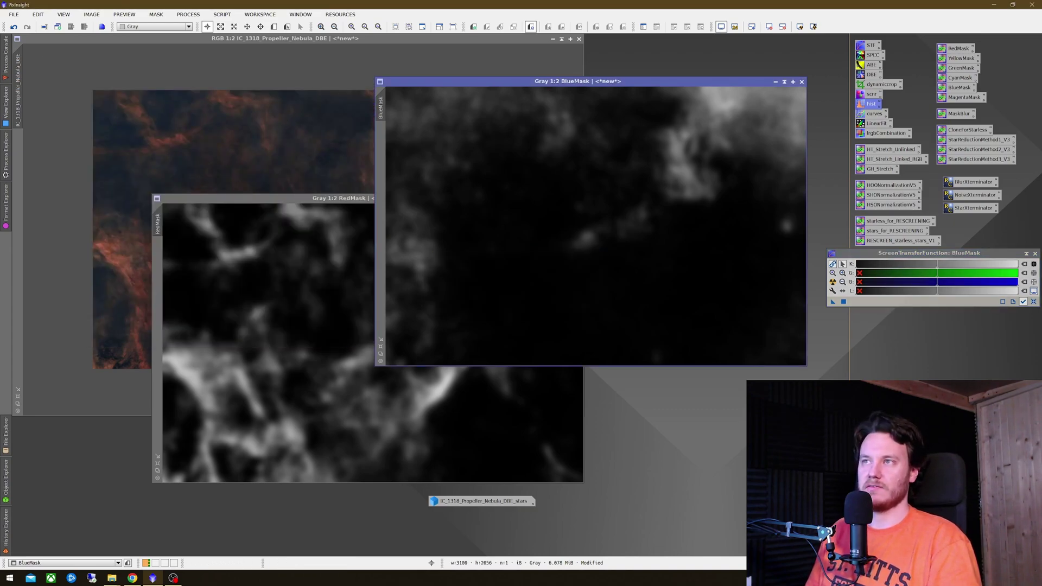
Step: Arrange the mask windows and apply BlueMask as the mask on IC_1318_Propeller_Nebula_DBE
drag(516, 88, 629, 258)
drag(348, 200, 642, 95)
click(348, 98)
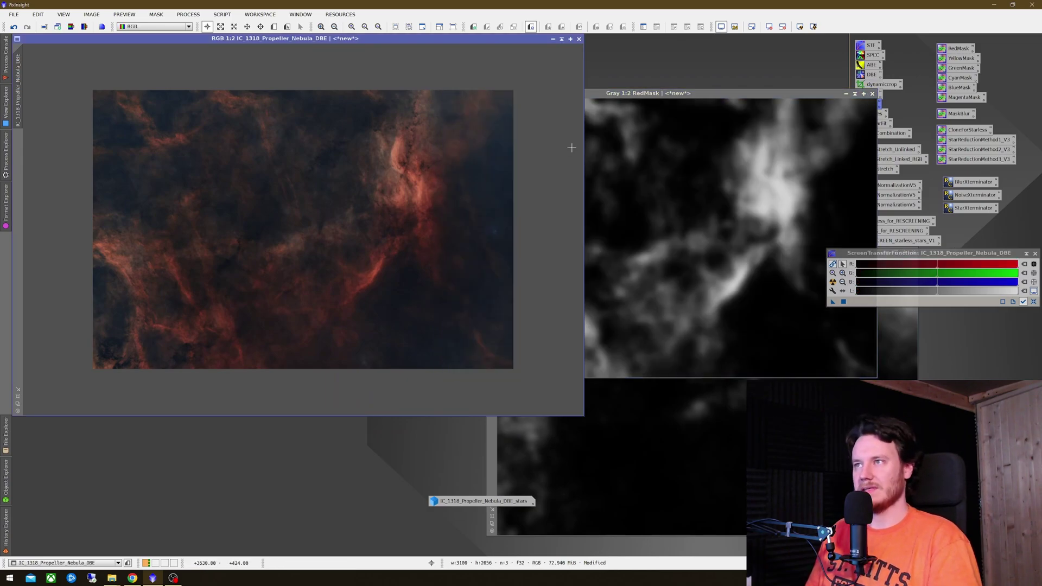
click(653, 431)
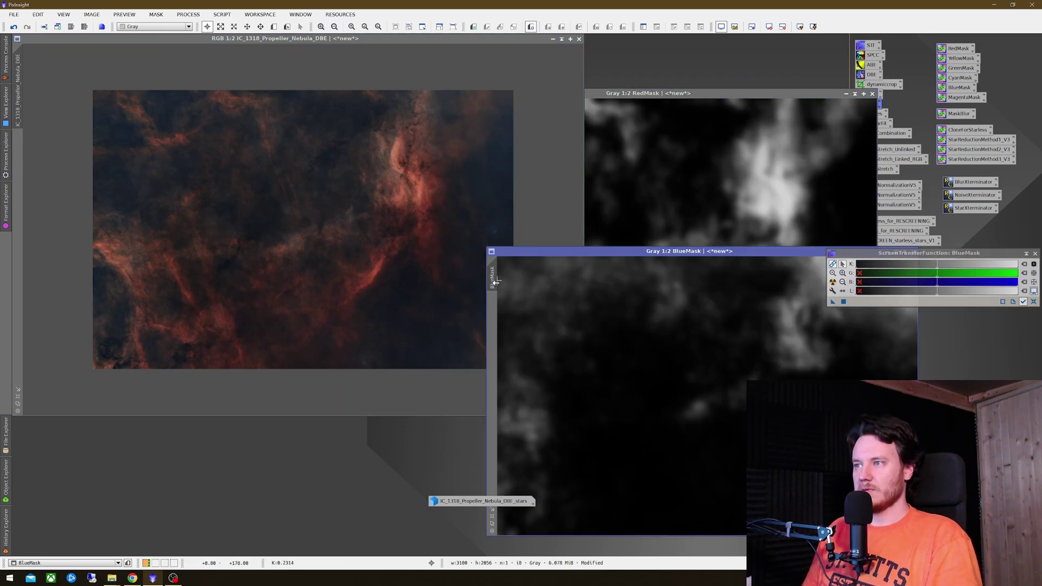
drag(382, 237, 15, 156)
Step: Preview raised blue and green curve midpoints on the masked nebula image
click(821, 95)
click(522, 80)
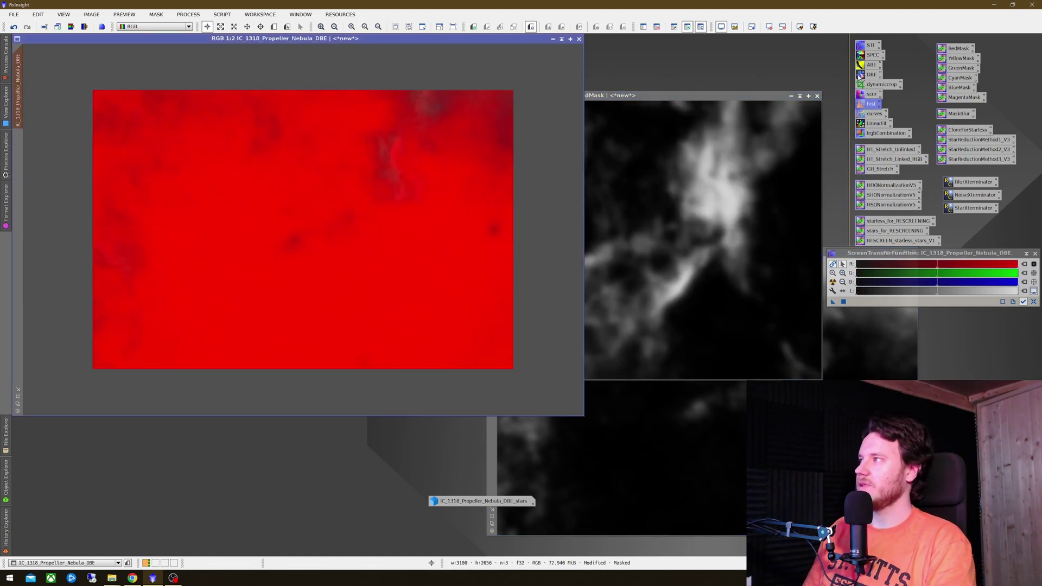
double_click(872, 113)
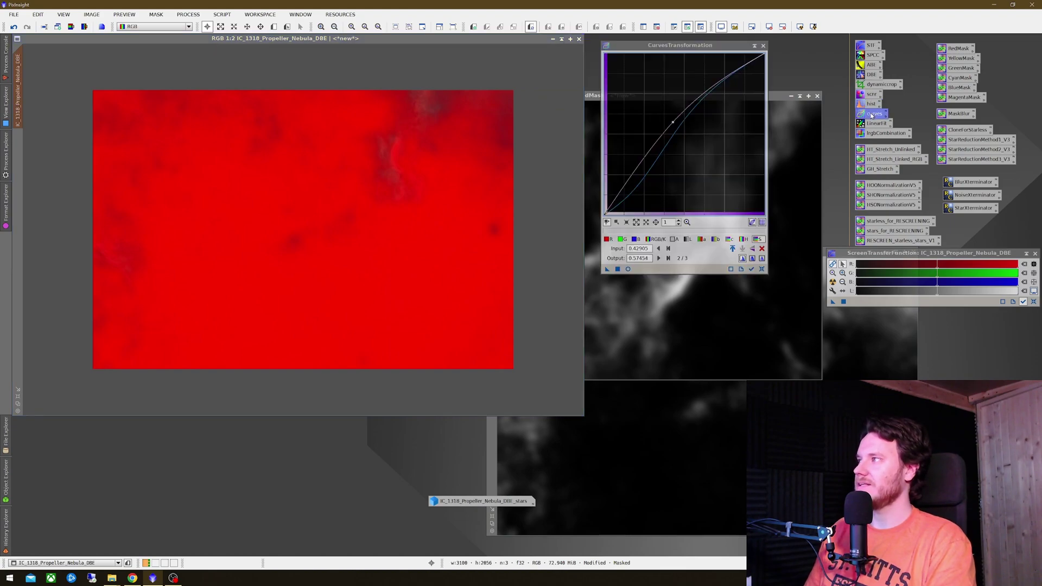
click(629, 270)
click(635, 240)
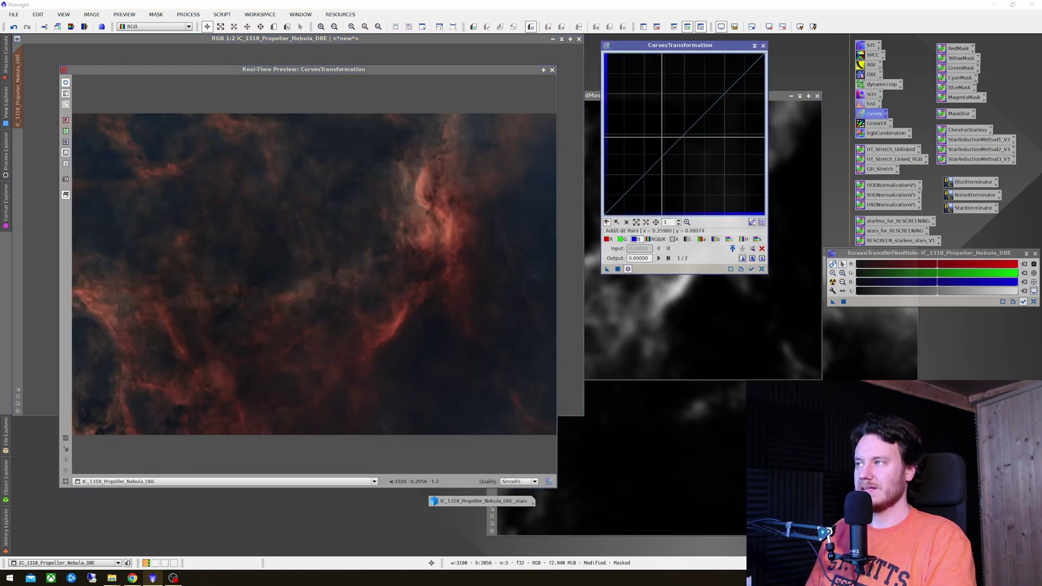
drag(684, 136, 672, 103)
click(623, 240)
drag(672, 147, 668, 120)
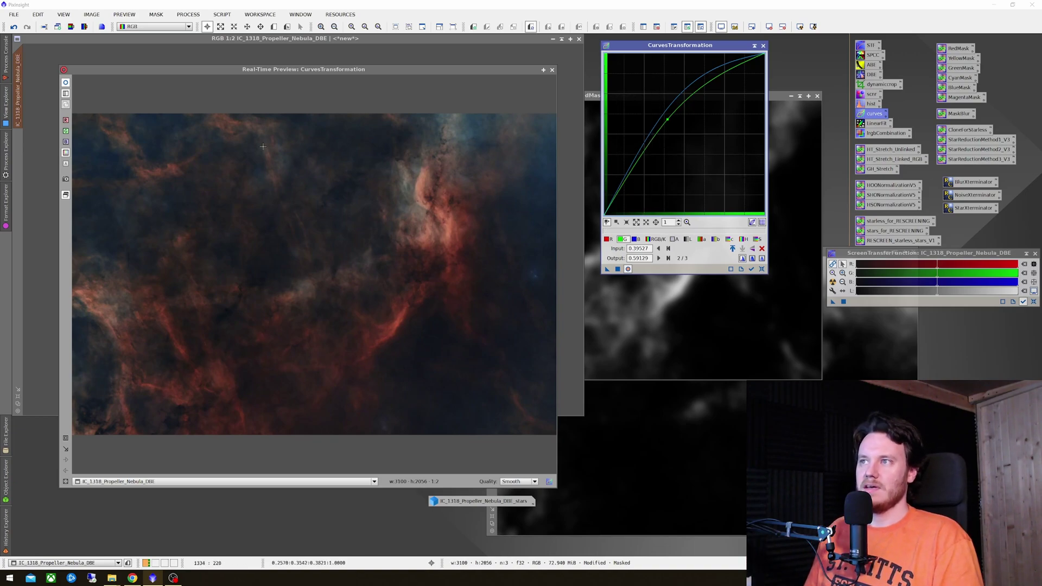
Step: Try a saturation boost, then reset curves to linear, close the preview, and open the mask menu
click(65, 83)
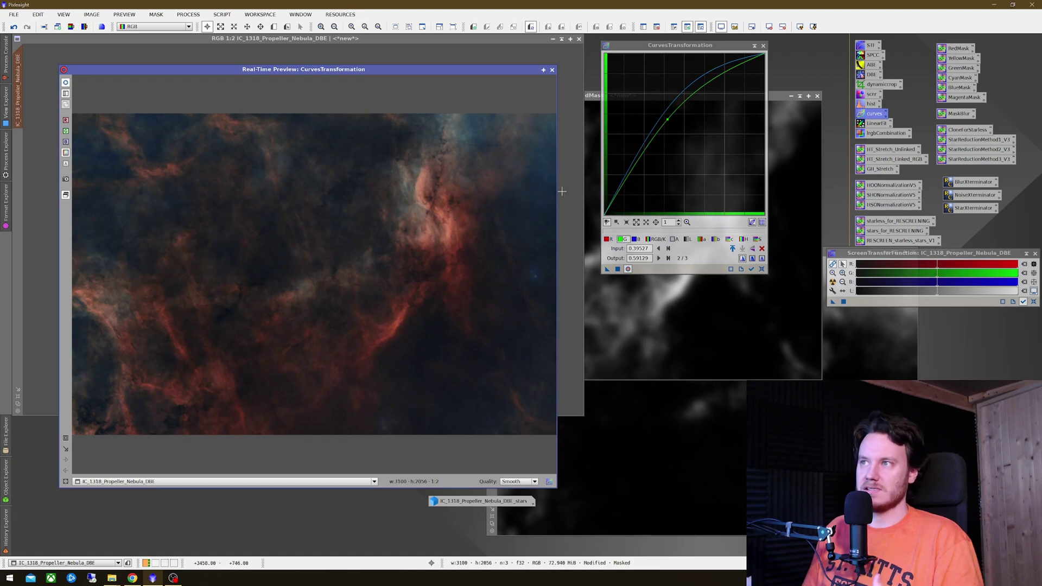
click(757, 239)
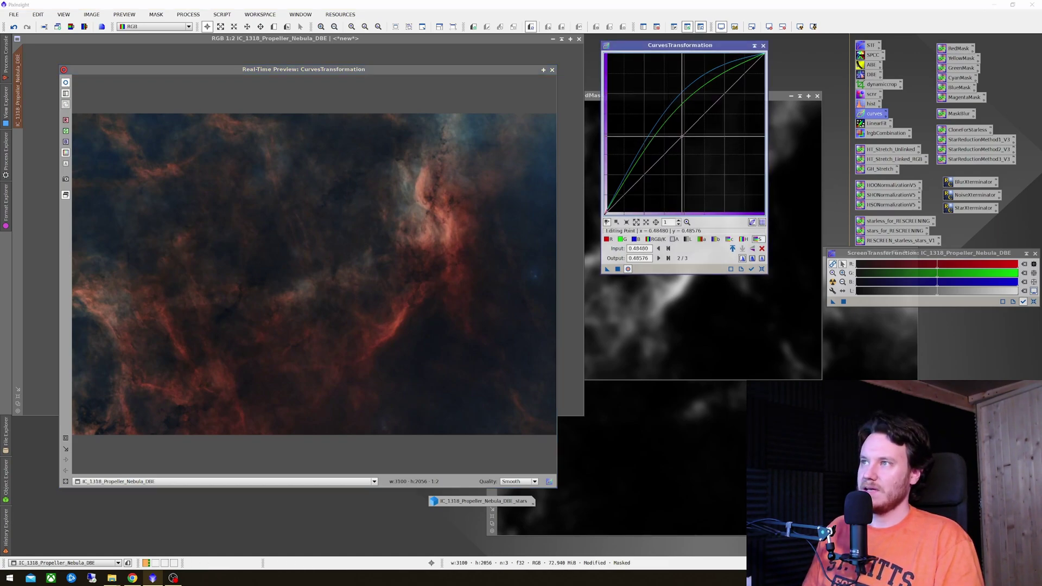
drag(677, 120, 659, 111)
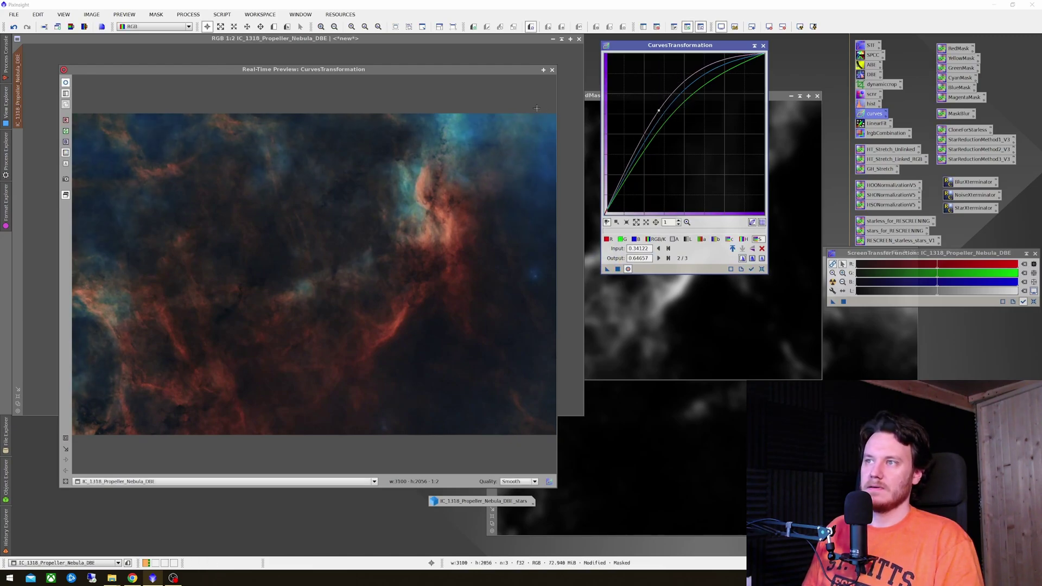
click(762, 269)
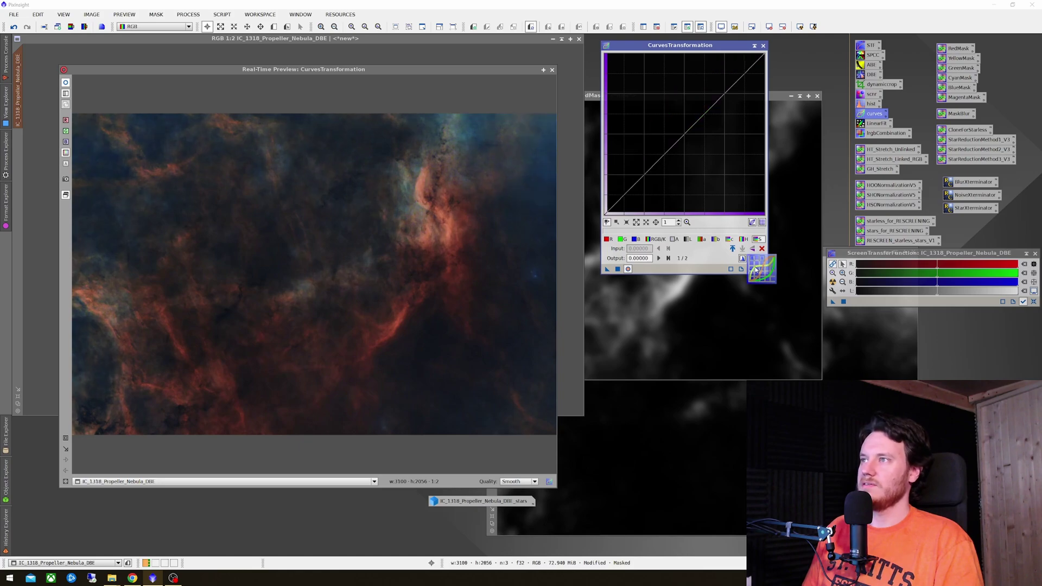
click(551, 70)
right_click(448, 208)
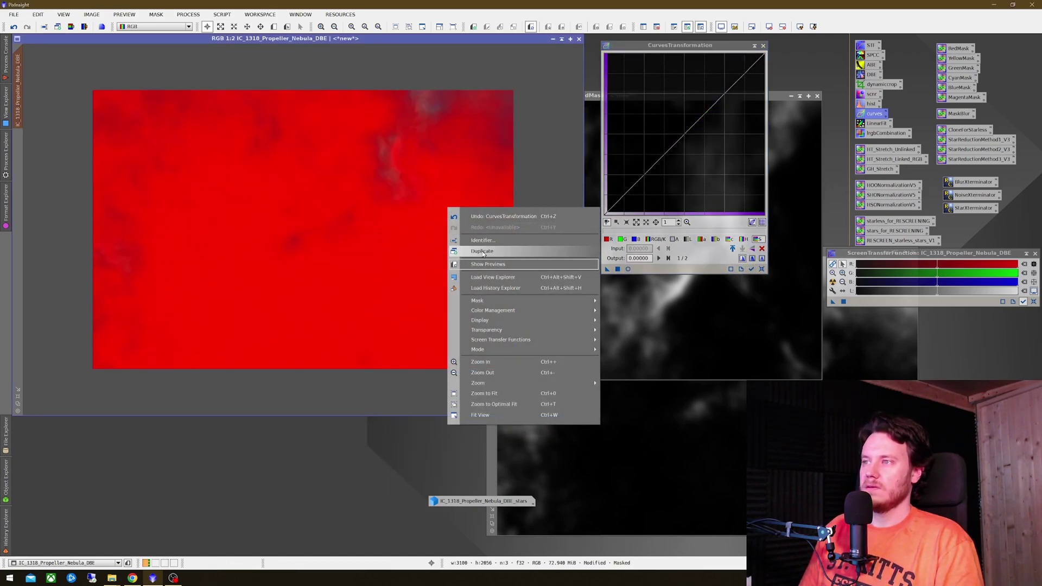
Step: Replace the BlueMask mask on the nebula image with RedMask
click(631, 314)
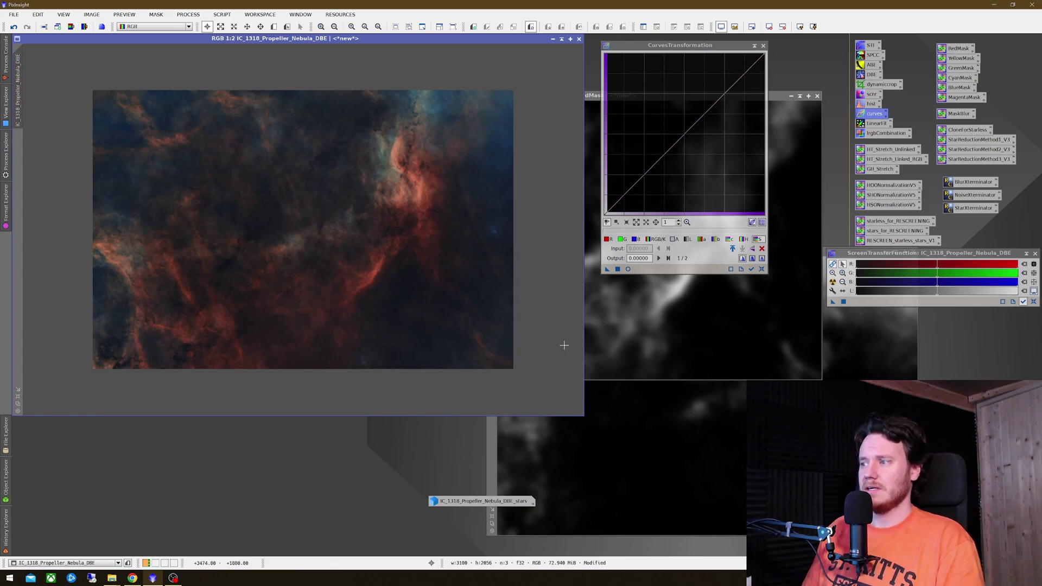
click(657, 419)
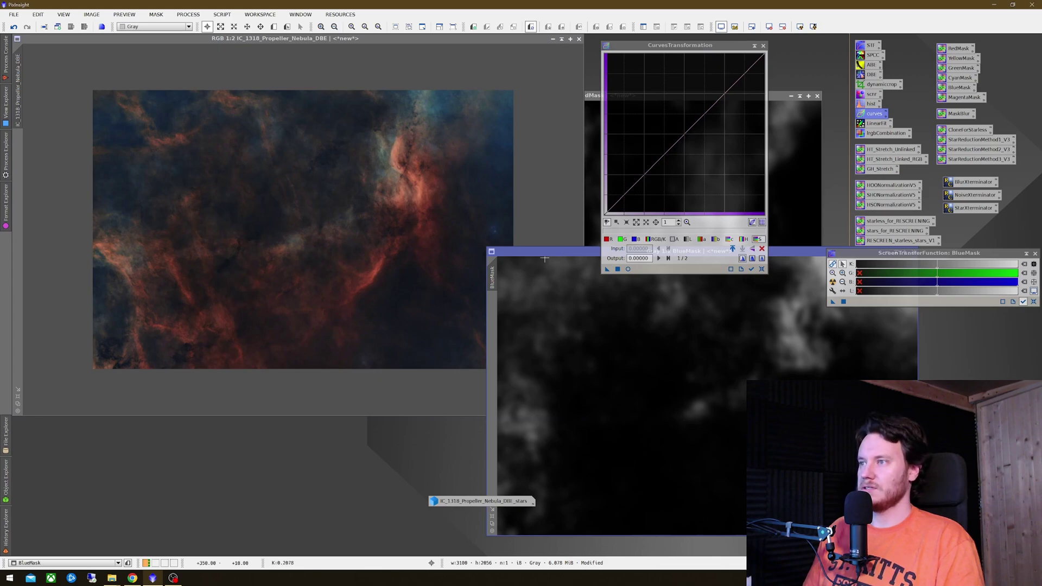
click(590, 187)
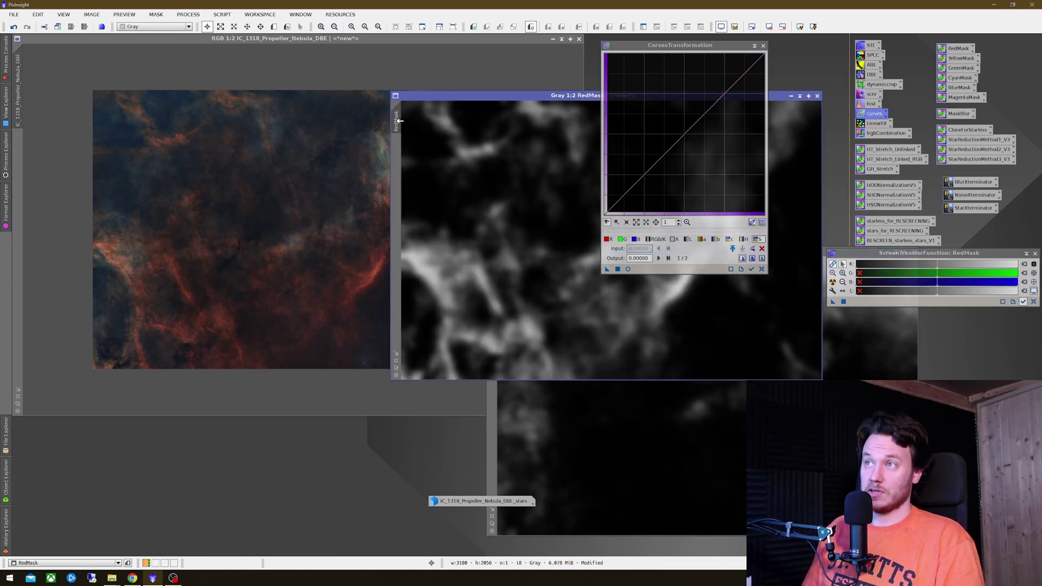
drag(396, 121, 17, 125)
click(310, 169)
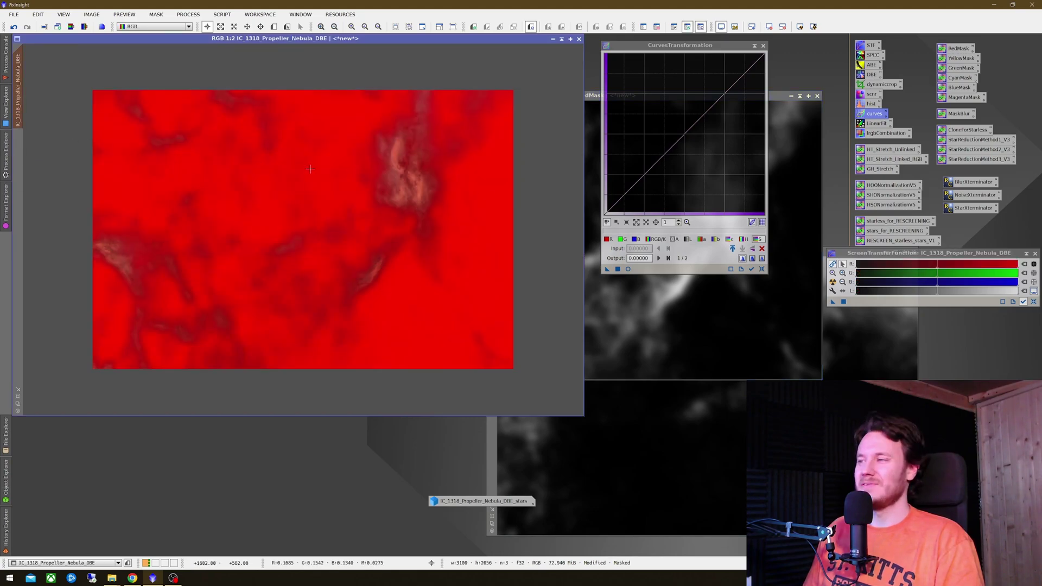
Step: Lift the red curve and give the green curve a raised-midtone S shape
click(628, 269)
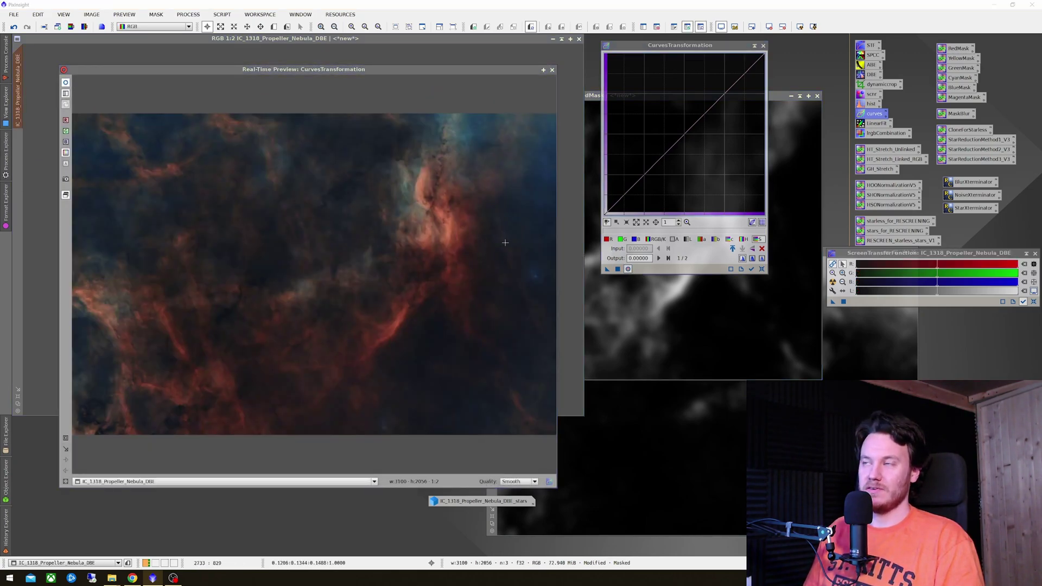
click(606, 239)
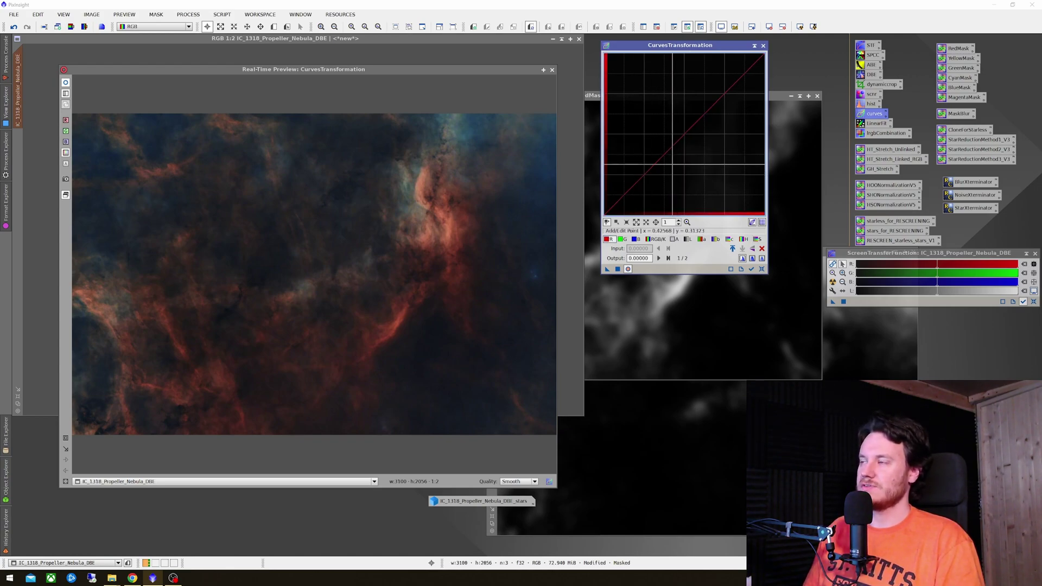
drag(676, 150, 665, 117)
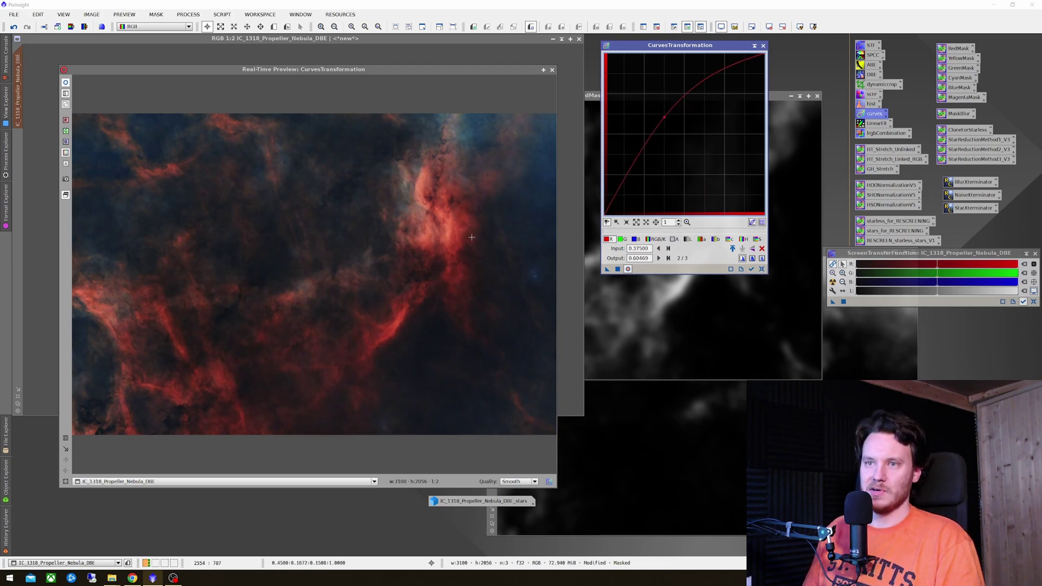
click(621, 239)
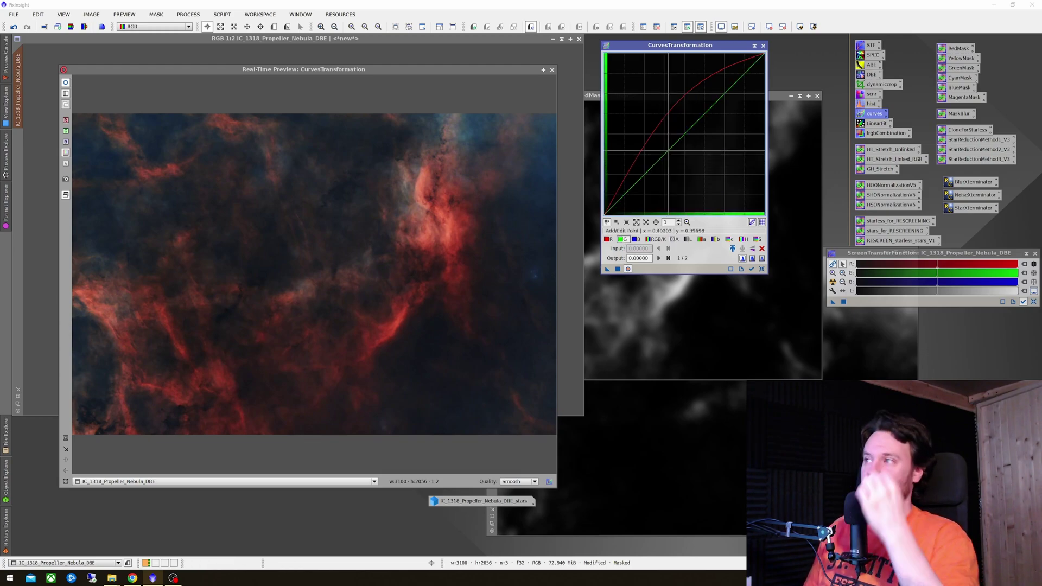
drag(685, 135, 684, 126)
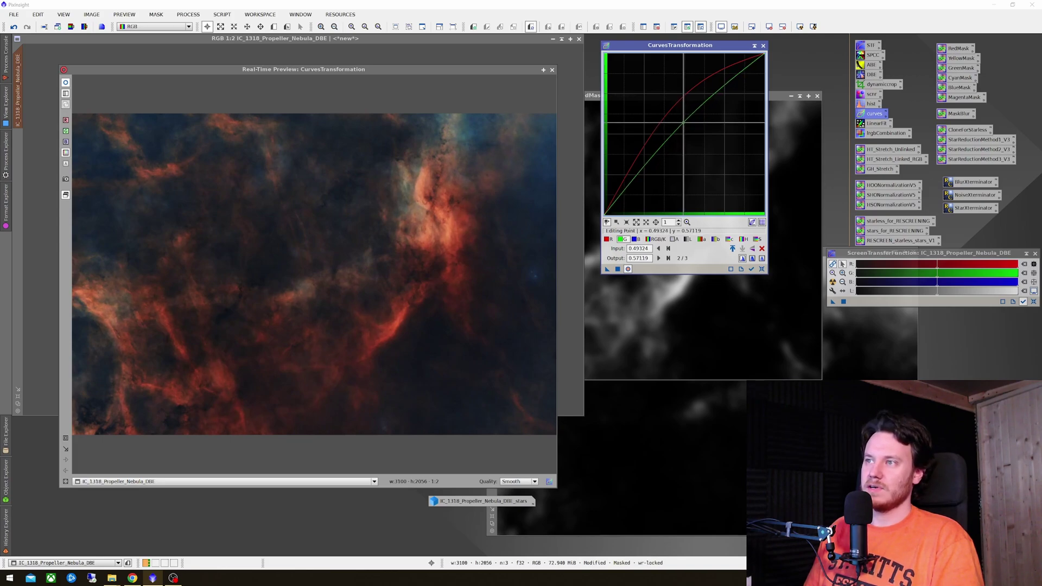
drag(682, 122, 684, 121)
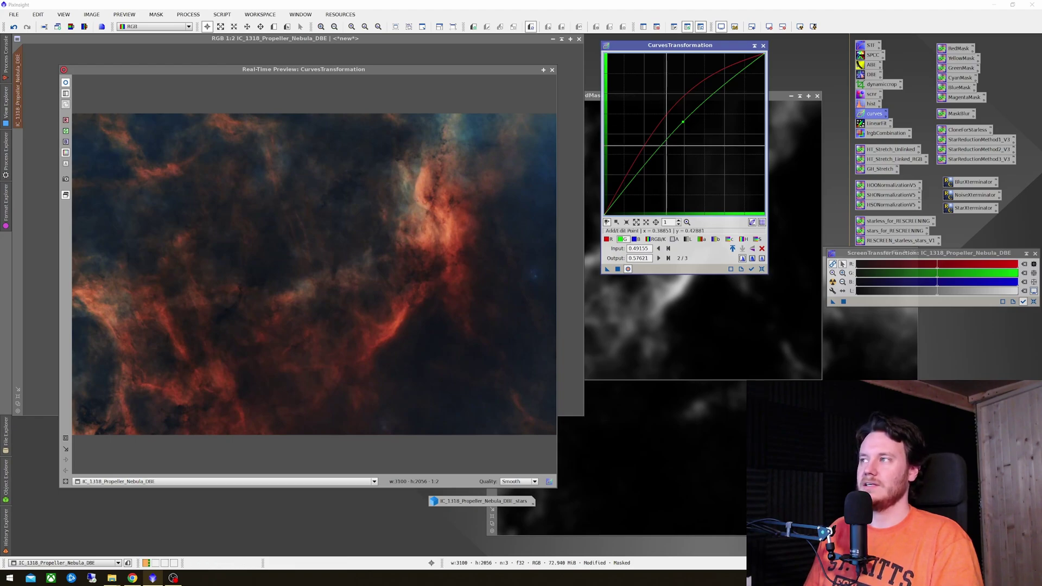
mouse_move(683, 122)
mouse_down()
mouse_move(675, 106)
mouse_move(684, 134)
mouse_move(682, 117)
mouse_up()
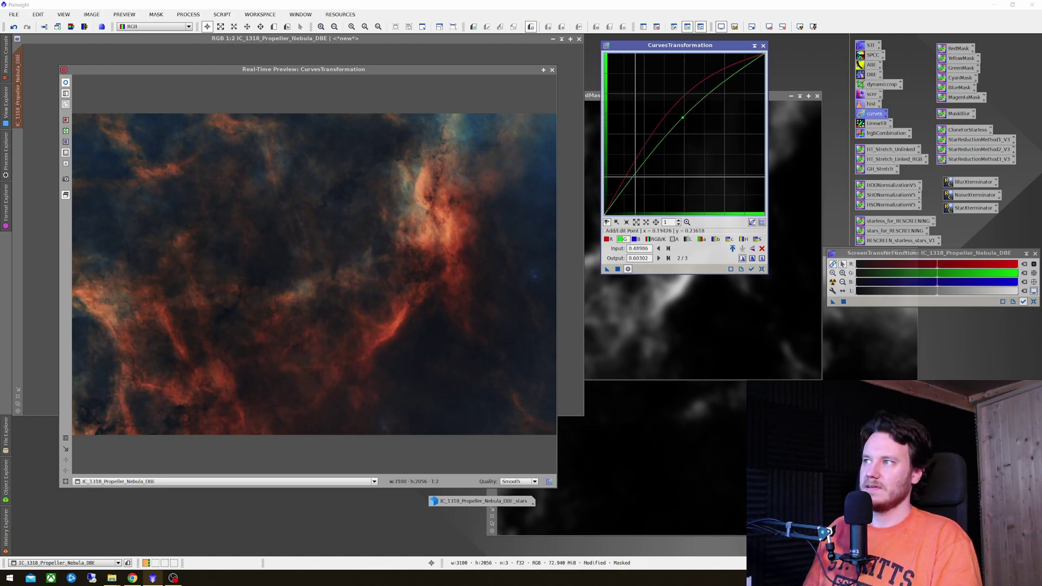
drag(635, 176, 633, 181)
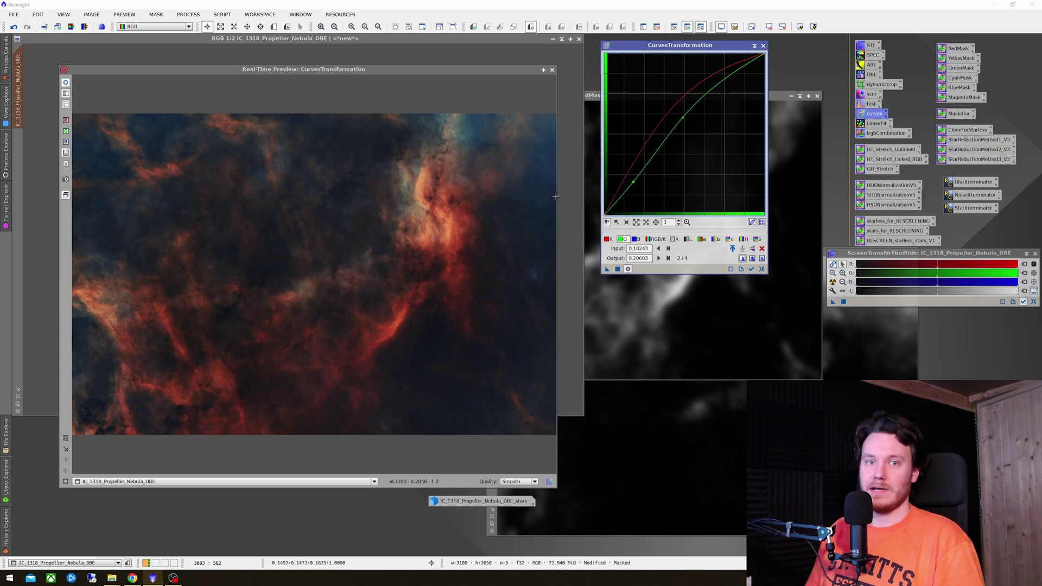
drag(633, 182, 636, 183)
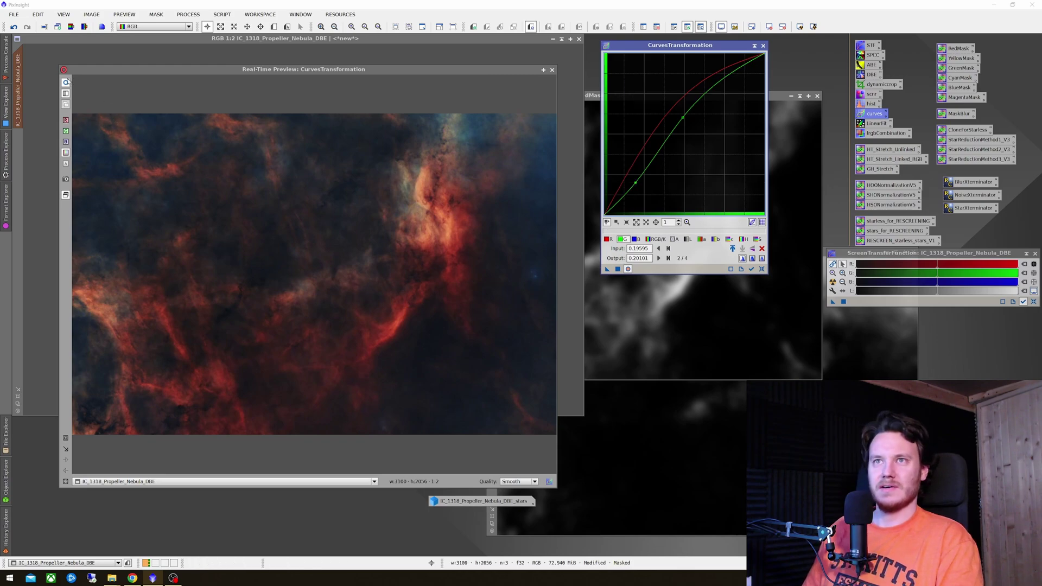
Step: Compare the preview before and after, apply the red-green curve, and reset curves
click(65, 82)
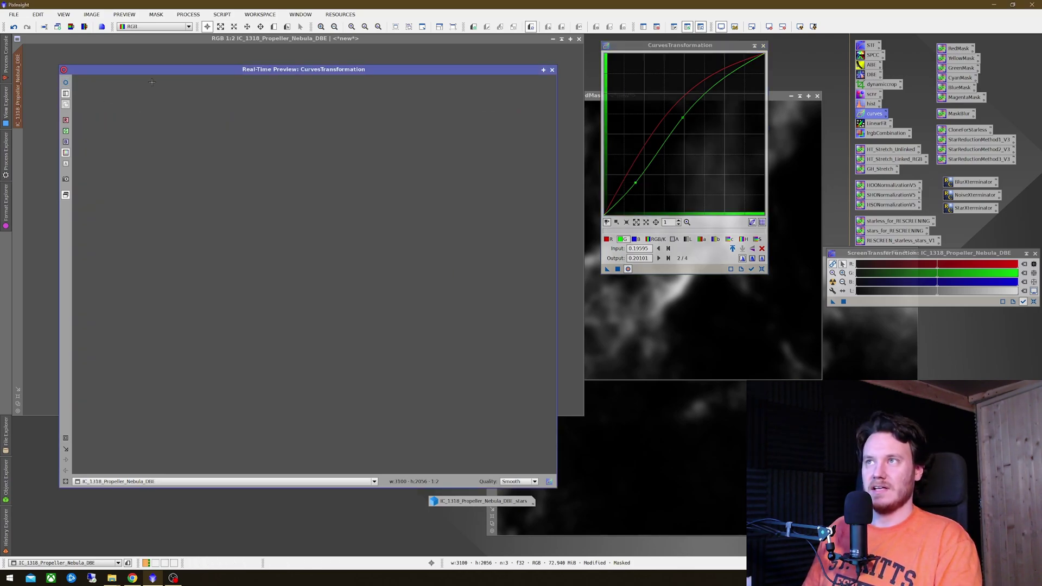
click(628, 269)
click(66, 83)
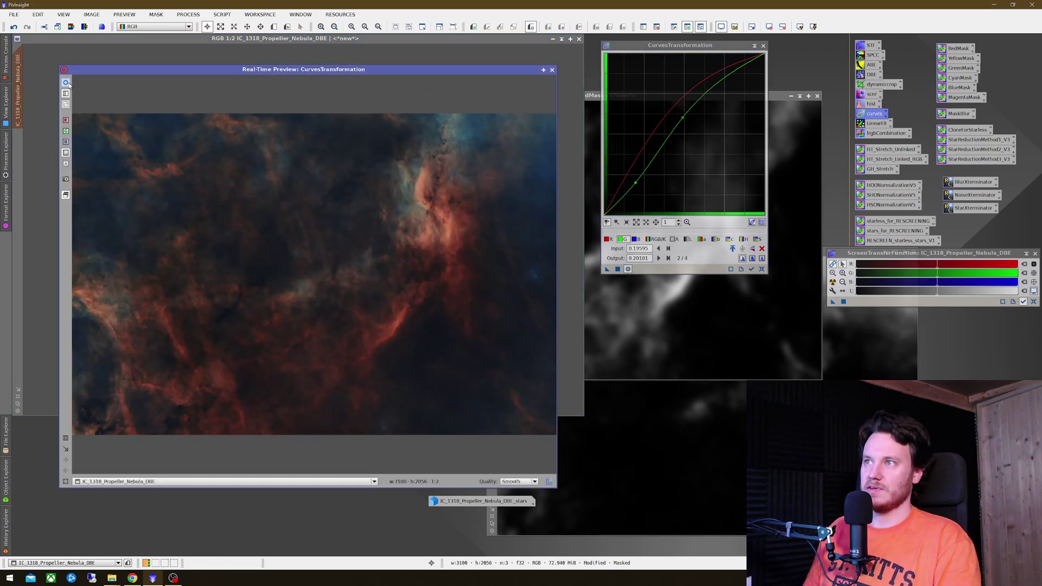
click(66, 82)
click(65, 83)
click(66, 83)
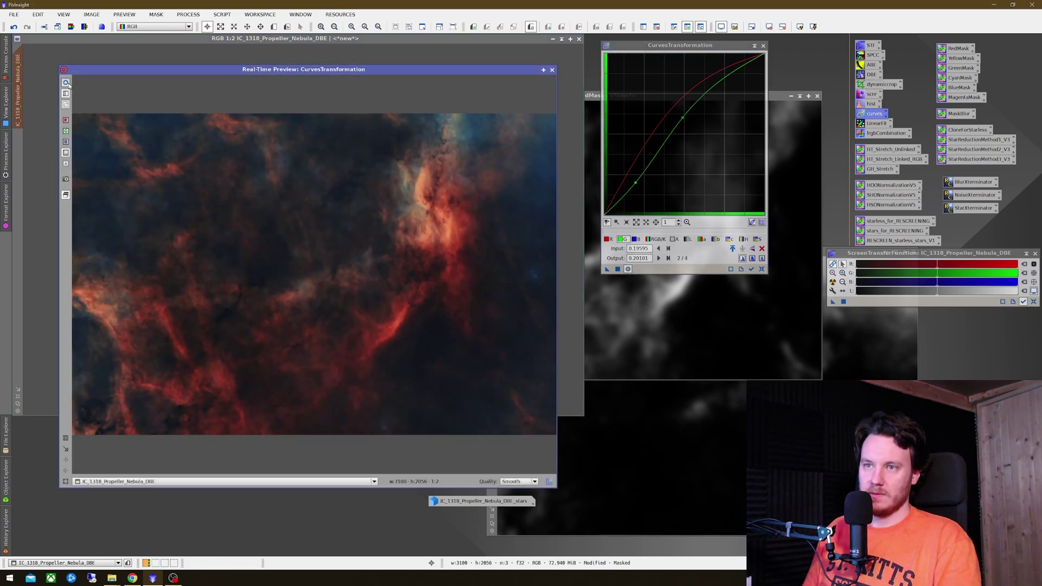
click(66, 82)
click(66, 83)
click(66, 82)
click(65, 83)
click(66, 82)
click(66, 82)
click(66, 82)
click(65, 82)
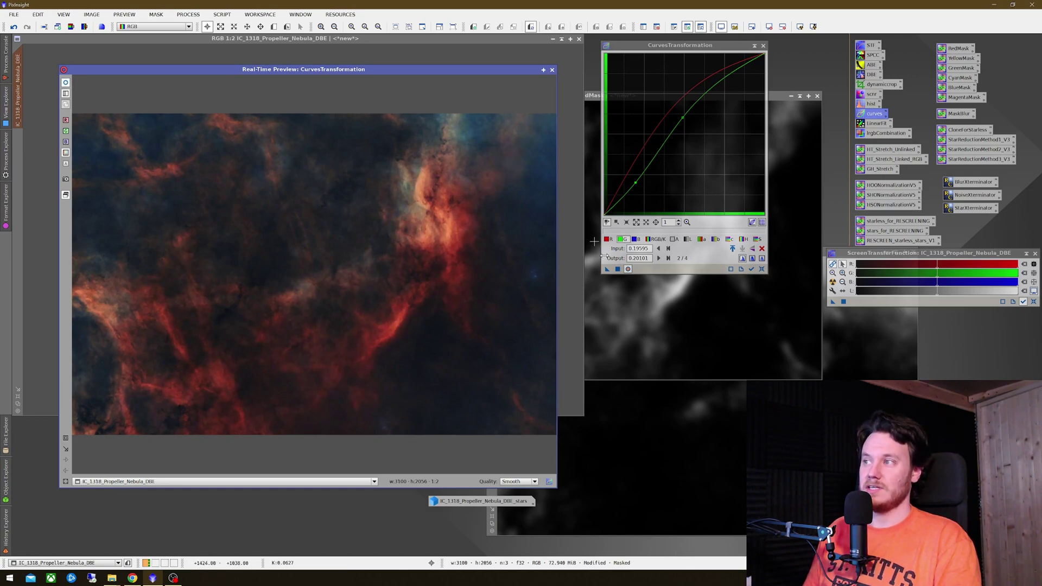
click(622, 269)
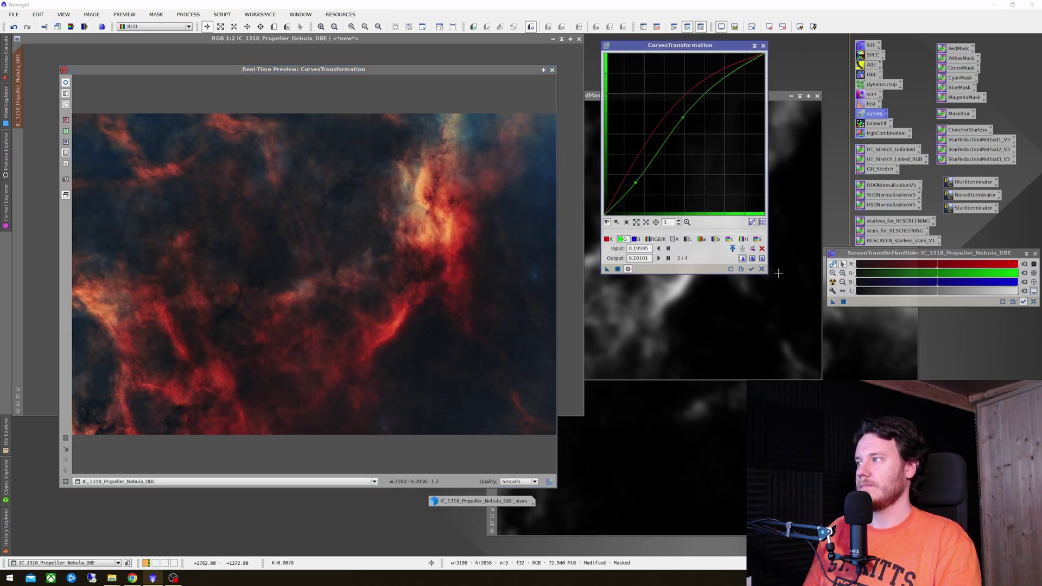
click(762, 270)
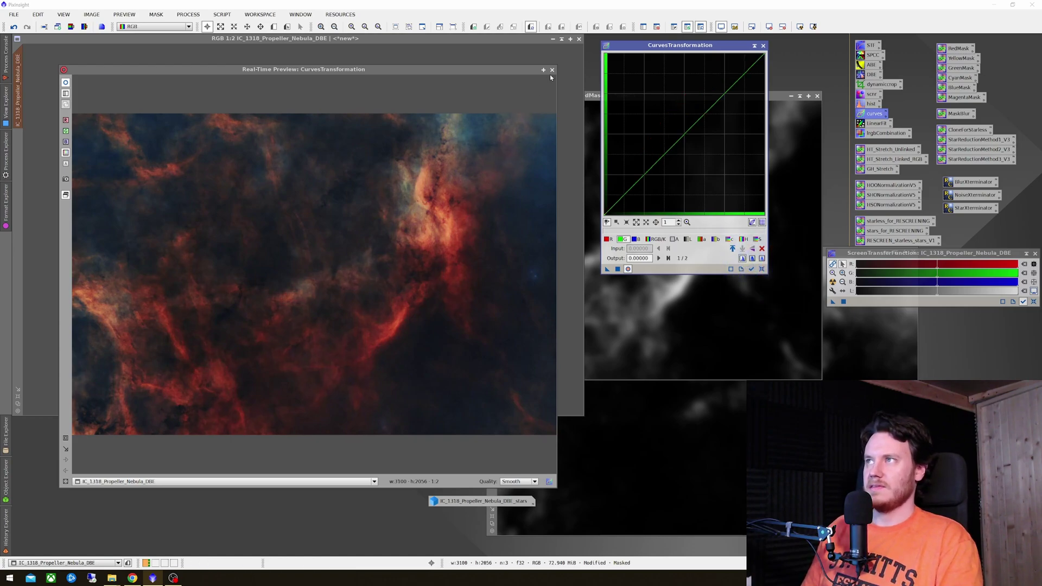
Step: Remove the red mask from the nebula image
click(513, 117)
right_click(343, 200)
mouse_move(395, 293)
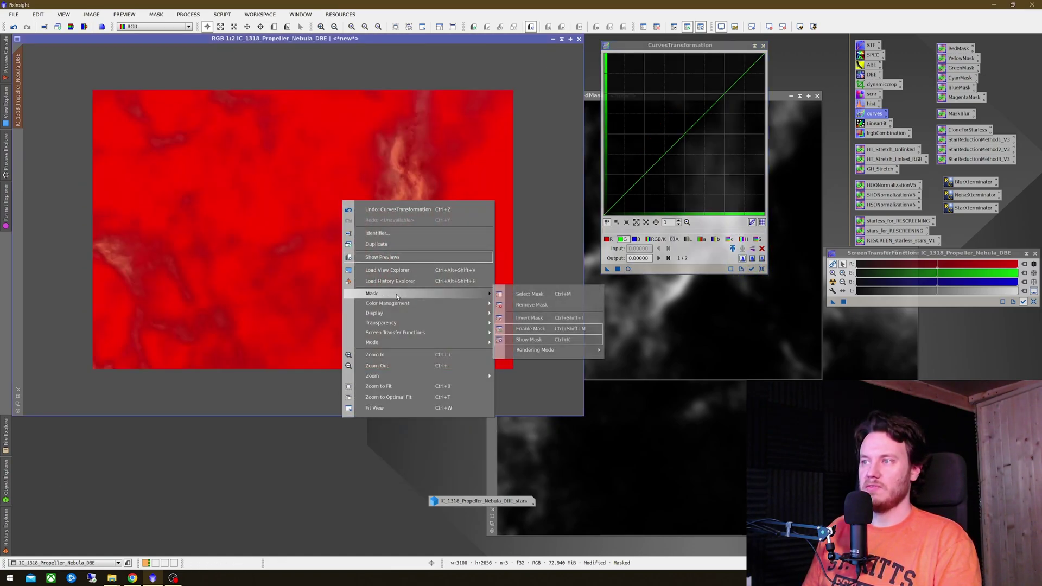
click(532, 305)
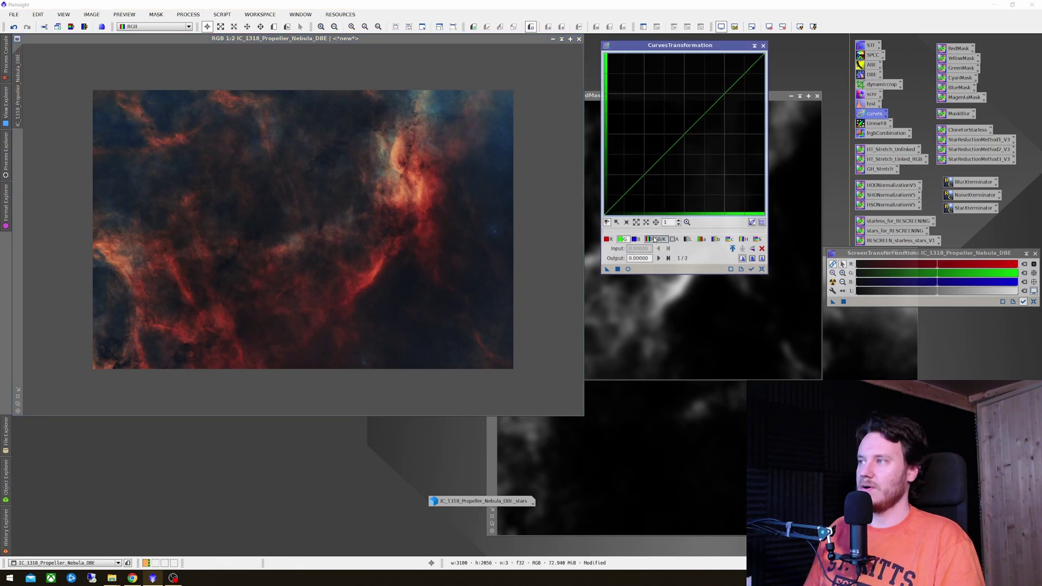
Step: Apply a combined RGB/K S-curve deepening the shadows, then reset the curve
click(628, 269)
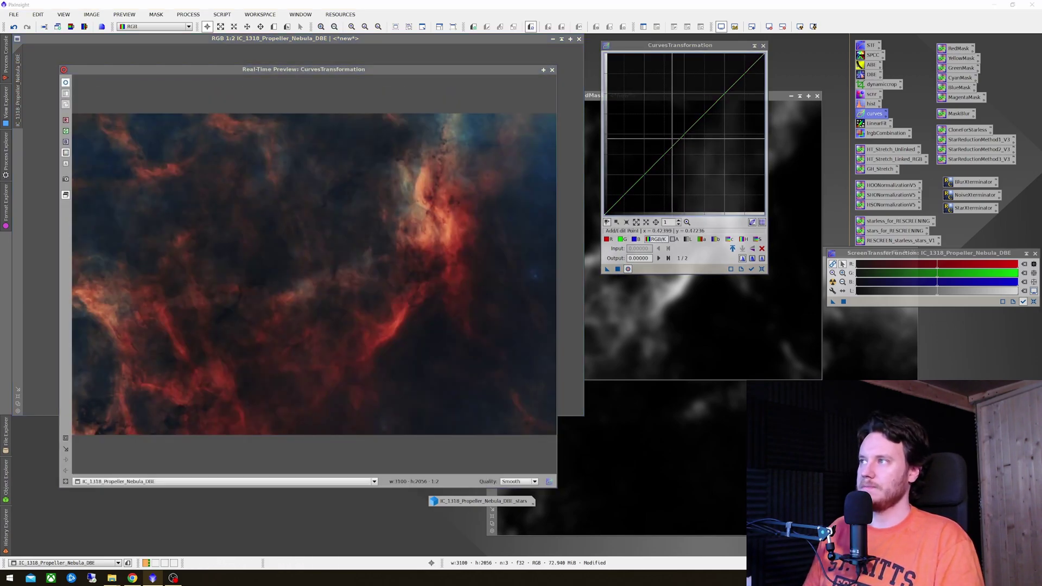
drag(685, 133, 686, 119)
drag(631, 183, 628, 191)
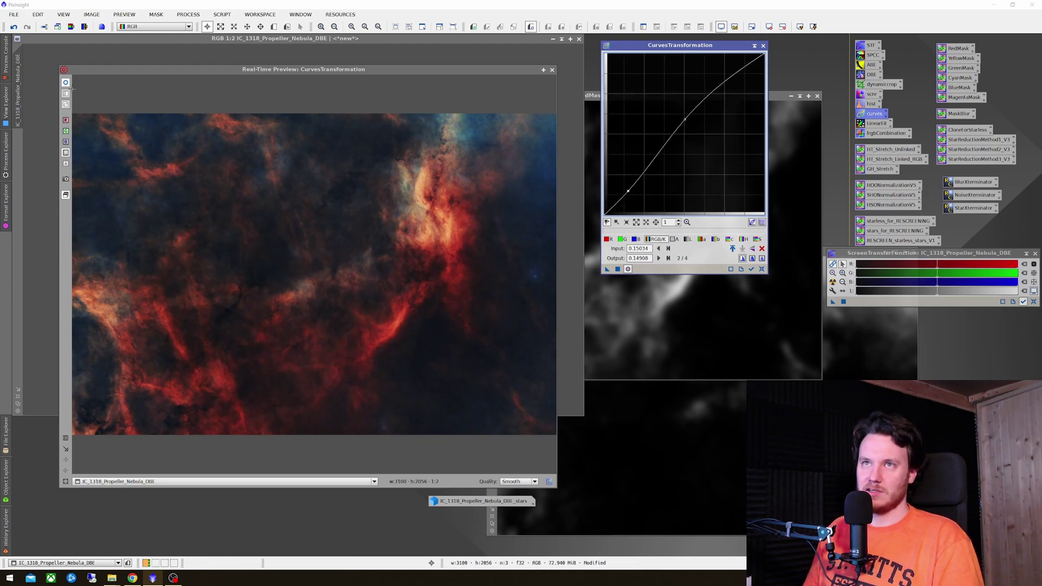
click(183, 147)
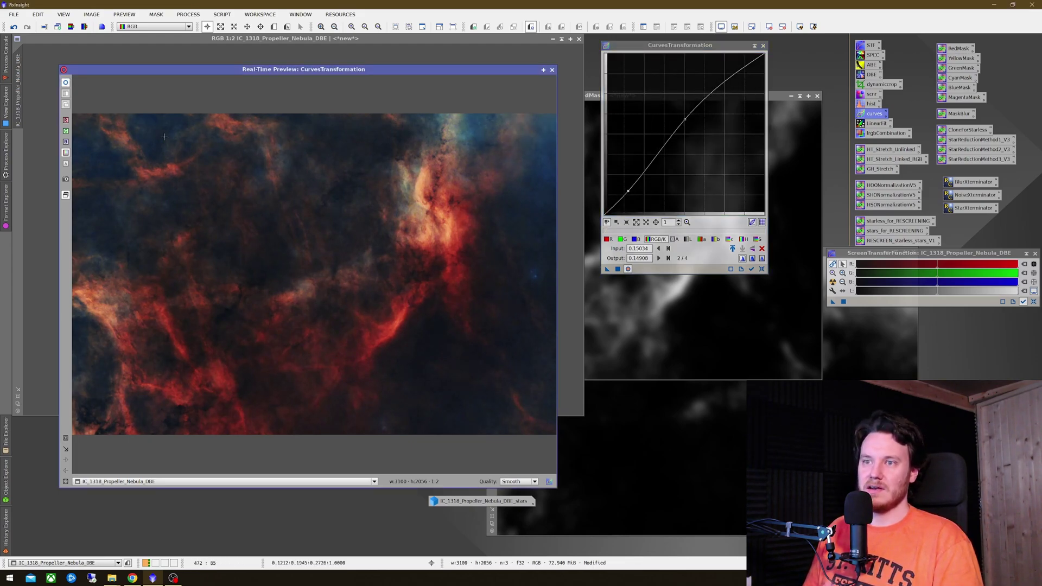
click(620, 274)
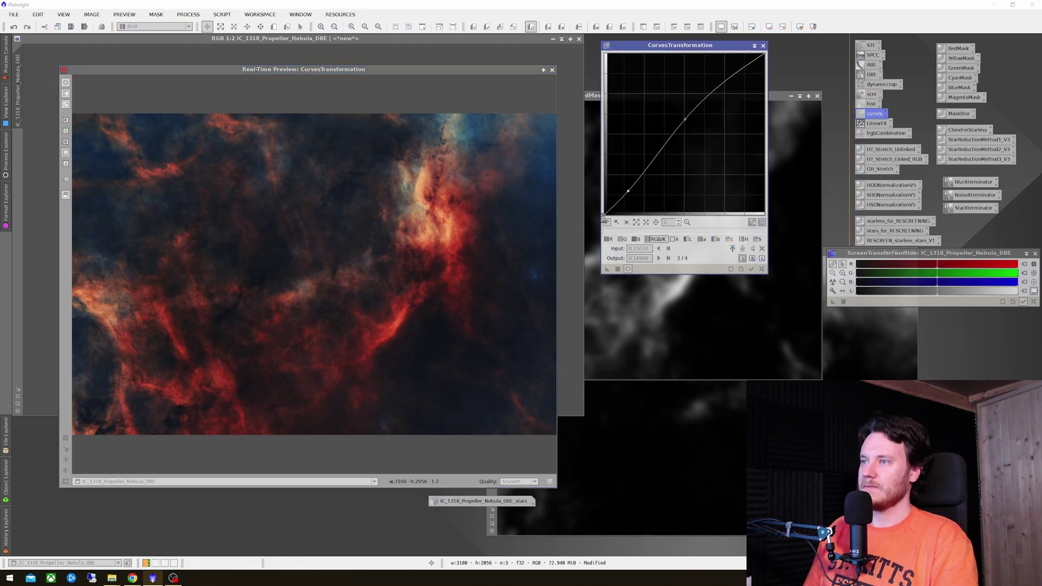
click(552, 71)
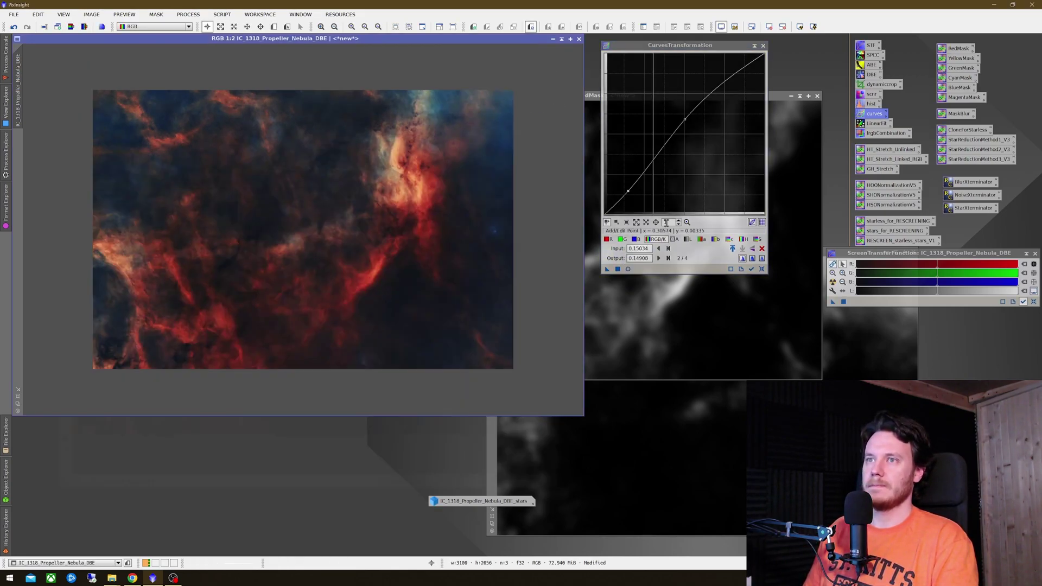
click(762, 269)
Step: Close the Curves tool and the dMask and BlueMask images
click(762, 45)
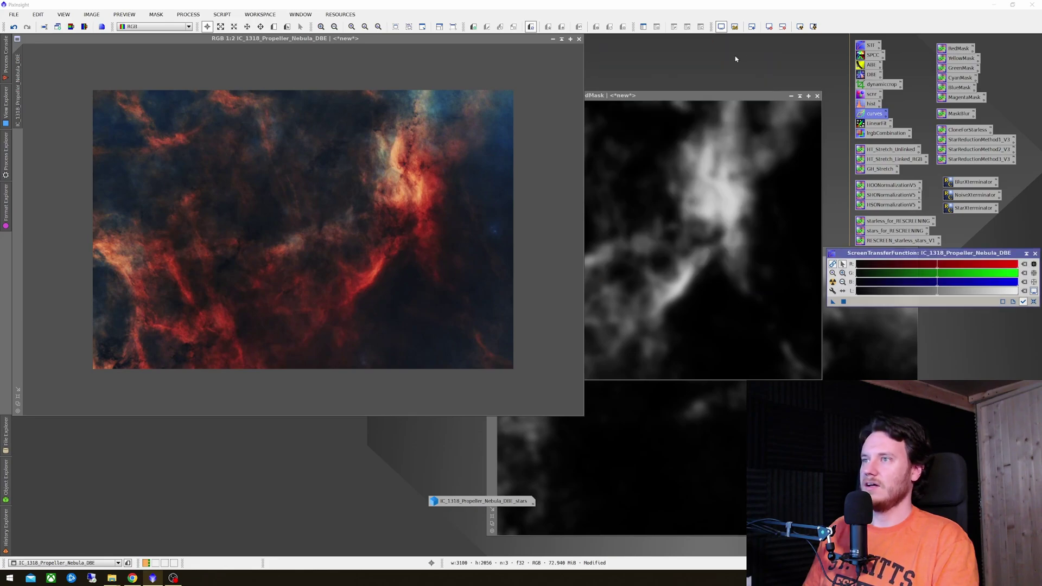
click(817, 95)
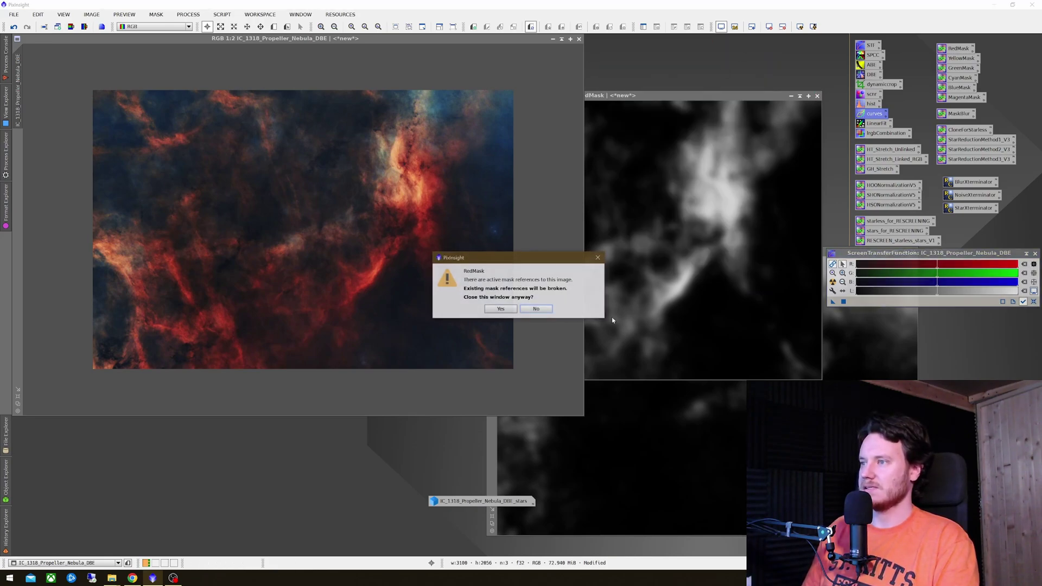
click(501, 310)
click(712, 270)
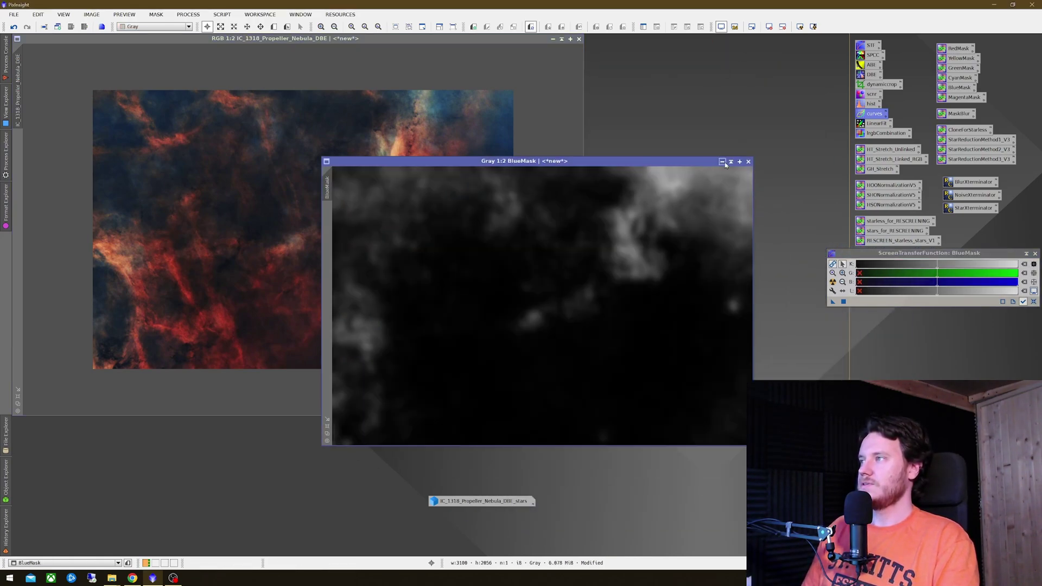
click(749, 162)
click(500, 310)
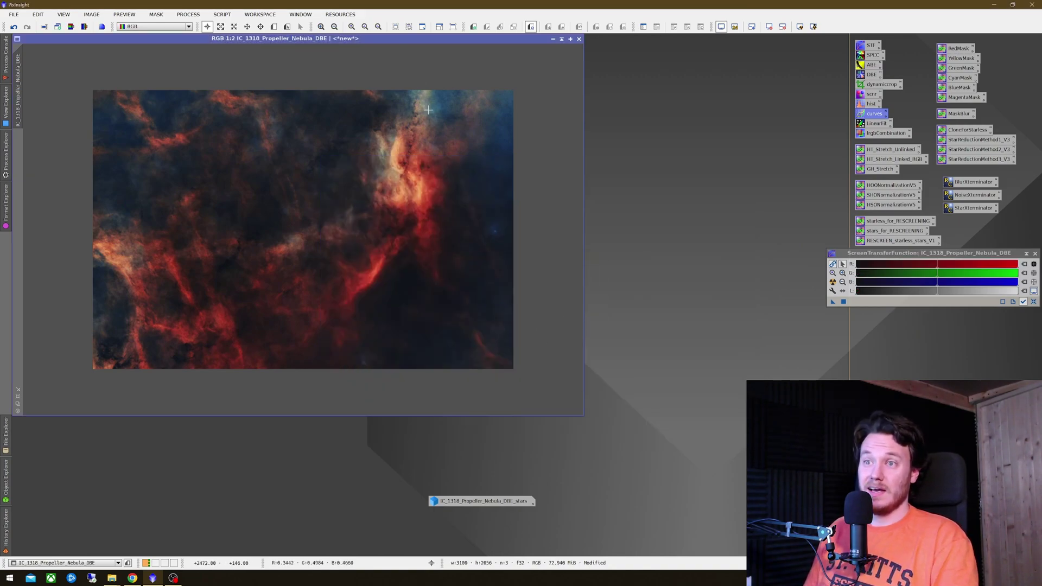
scroll(404, 159, up, 2)
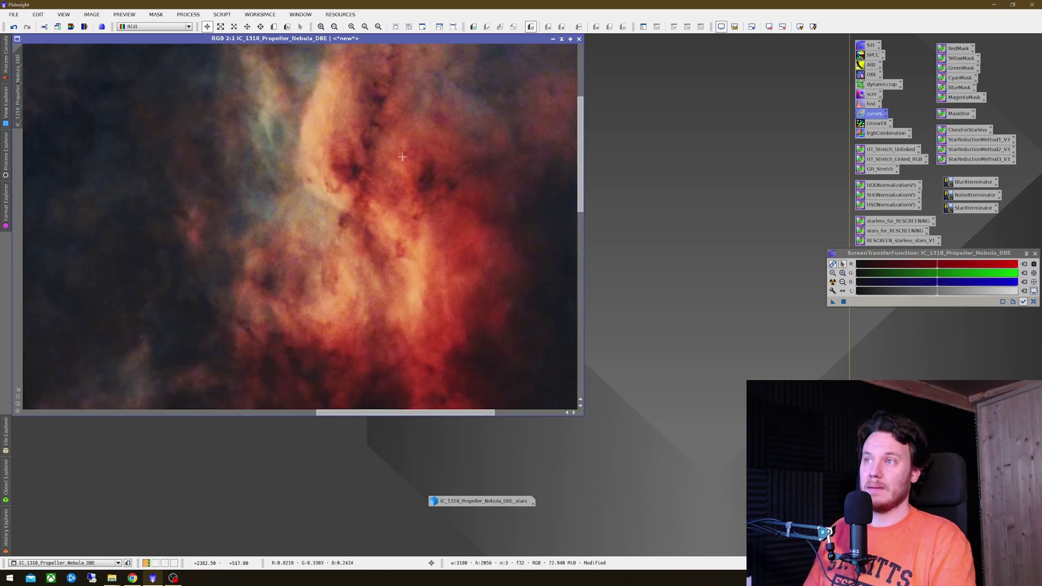
scroll(430, 168, up, 3)
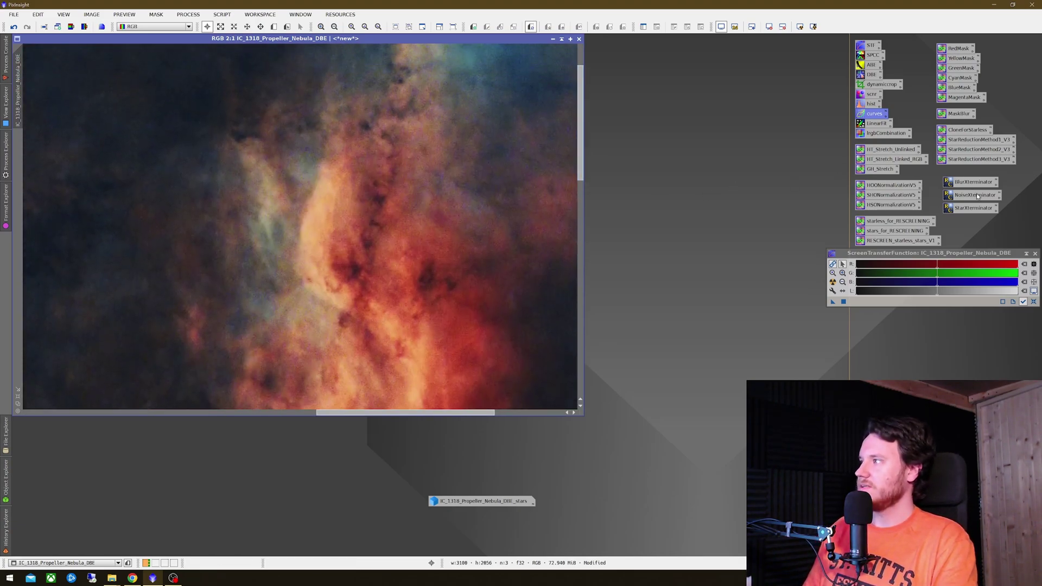
Step: Apply NoiseXTerminator with Denoise 0.64 to the nebula image and fit it in view
click(976, 194)
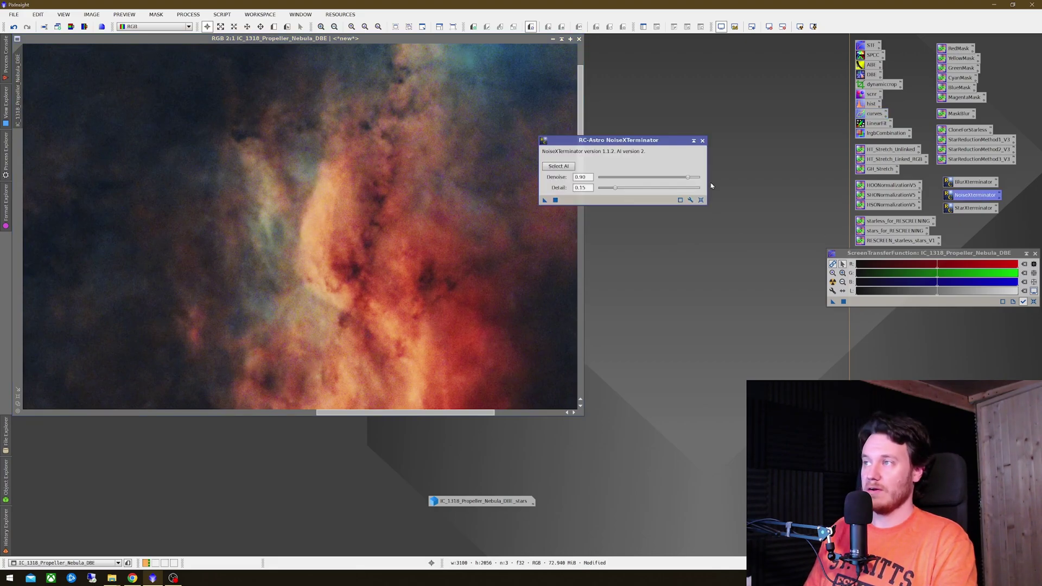
drag(688, 178, 662, 179)
drag(353, 199, 362, 203)
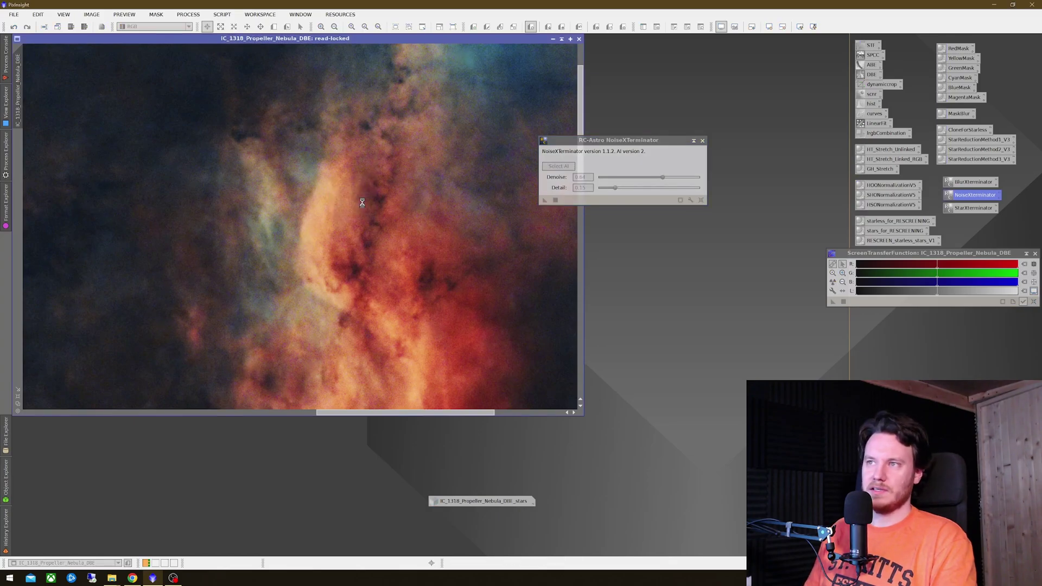
right_click(401, 181)
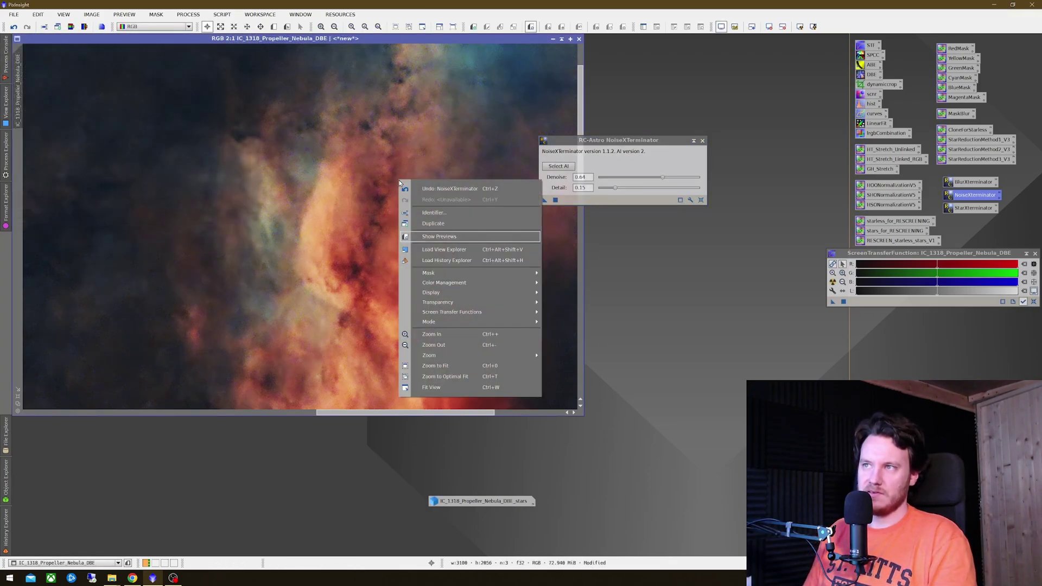
right_click(423, 187)
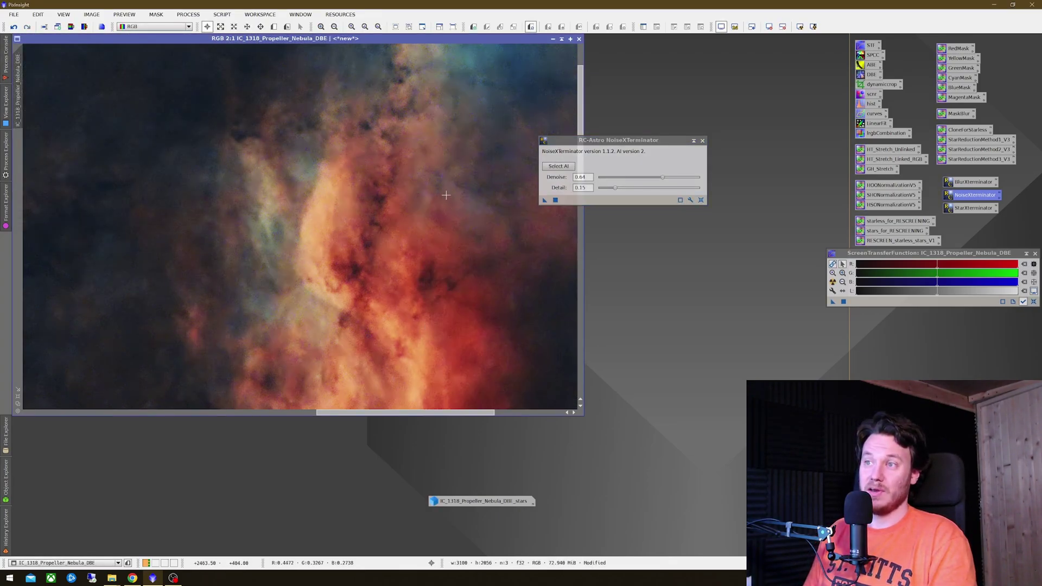
right_click(446, 197)
right_click(468, 207)
key(Escape)
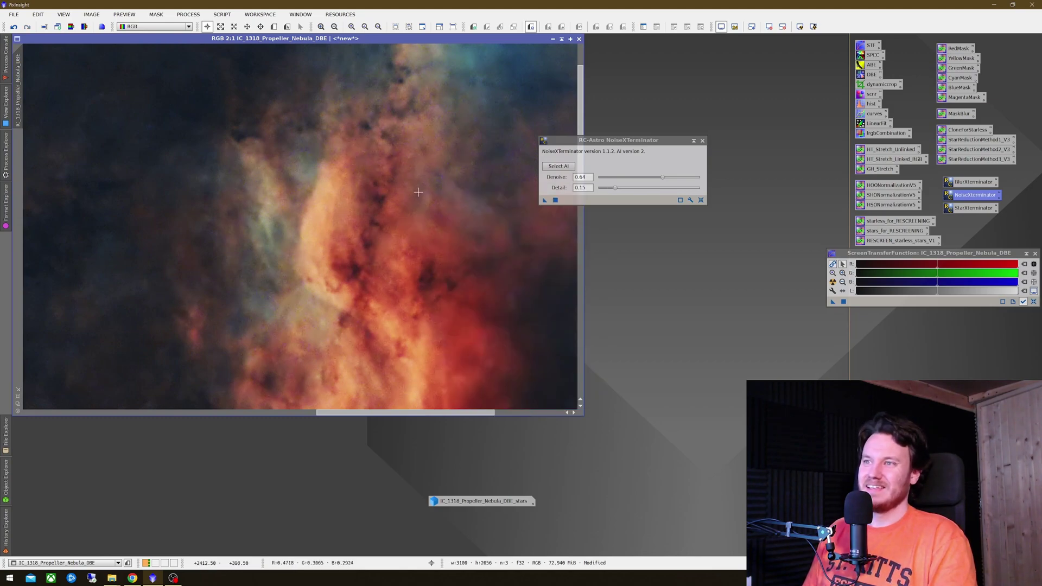
key(ctrl+0)
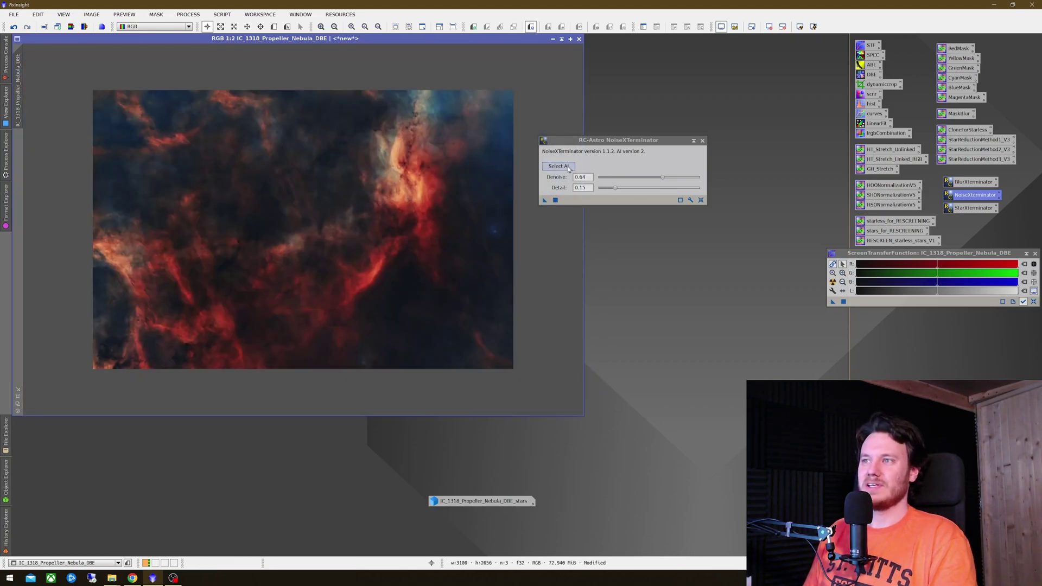
click(703, 140)
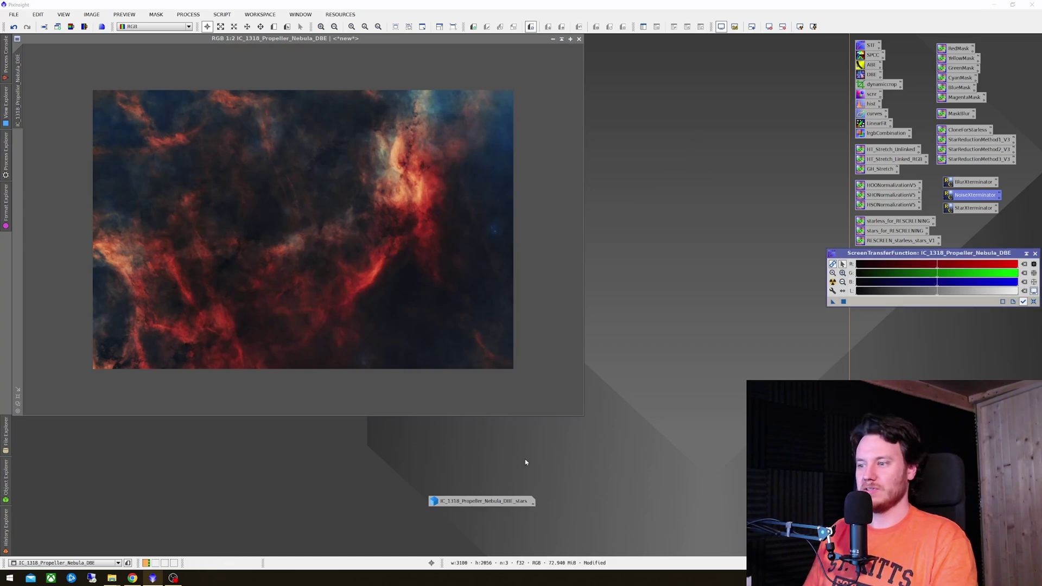
Step: Restore the stars image and create starless_1 and stars_1 copies with the rescreening icons
double_click(486, 502)
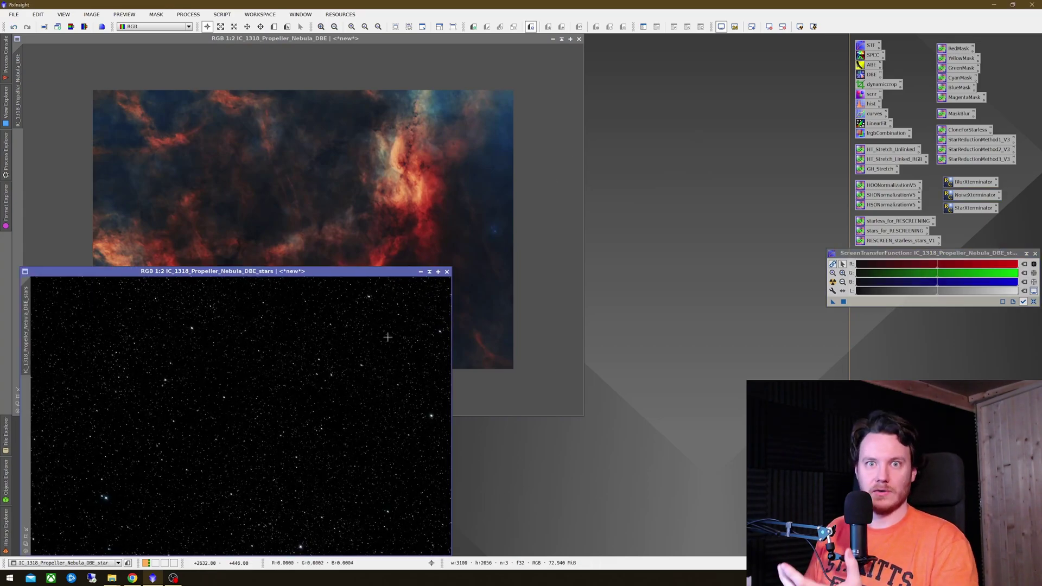
click(445, 215)
key(ctrl+Tab)
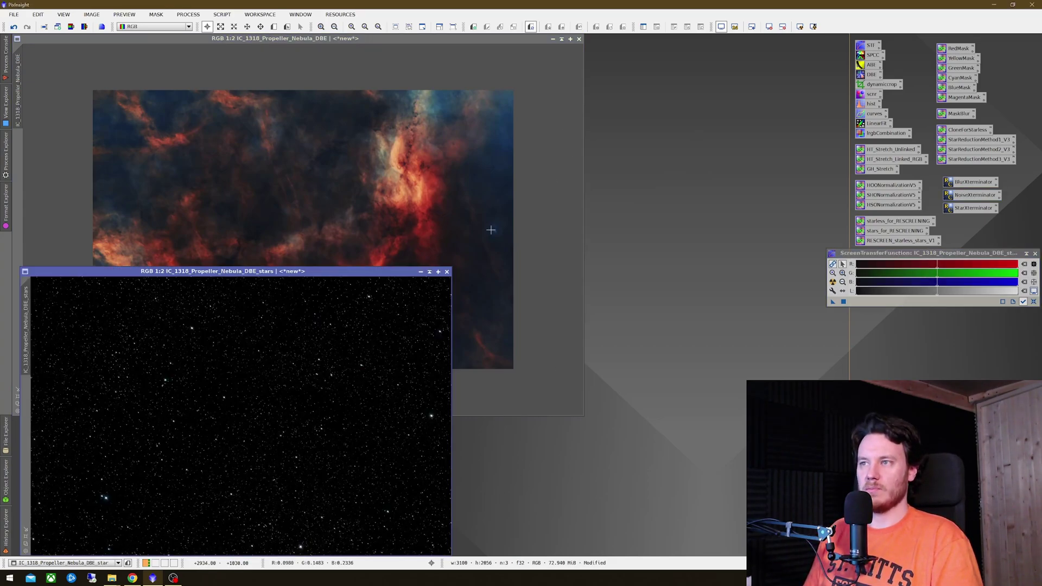
click(527, 141)
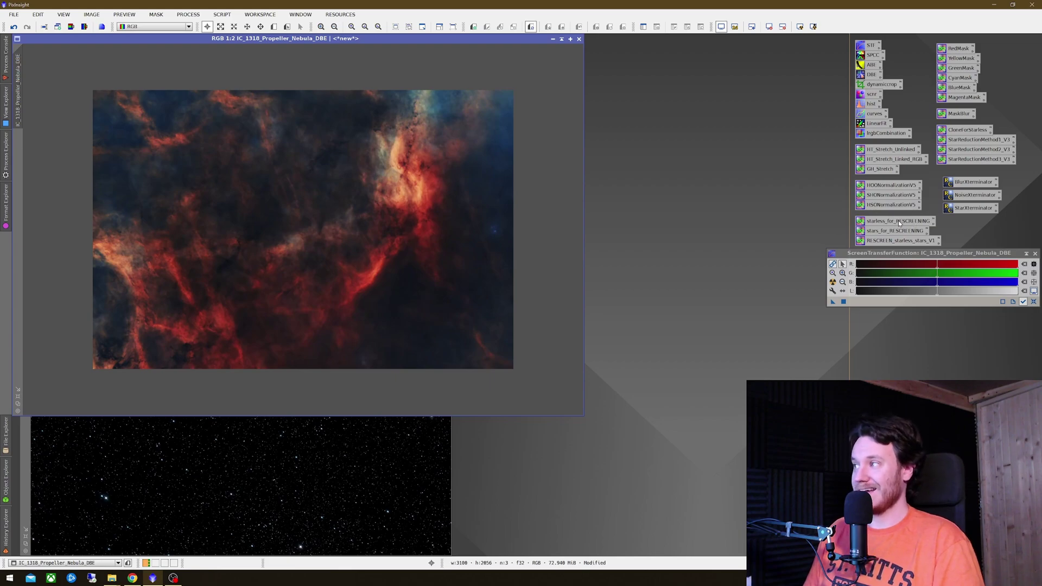
drag(898, 222, 369, 167)
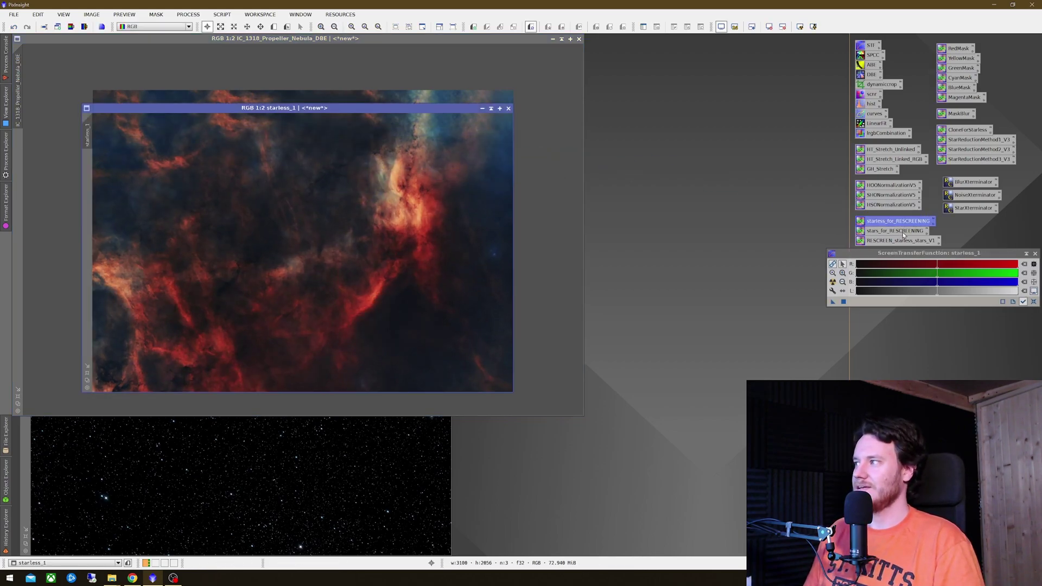
drag(902, 235, 364, 448)
Step: Run RESCREEN_starless_stars_V1 on stars_1 to produce RescreenedResult
click(886, 241)
drag(899, 246, 380, 236)
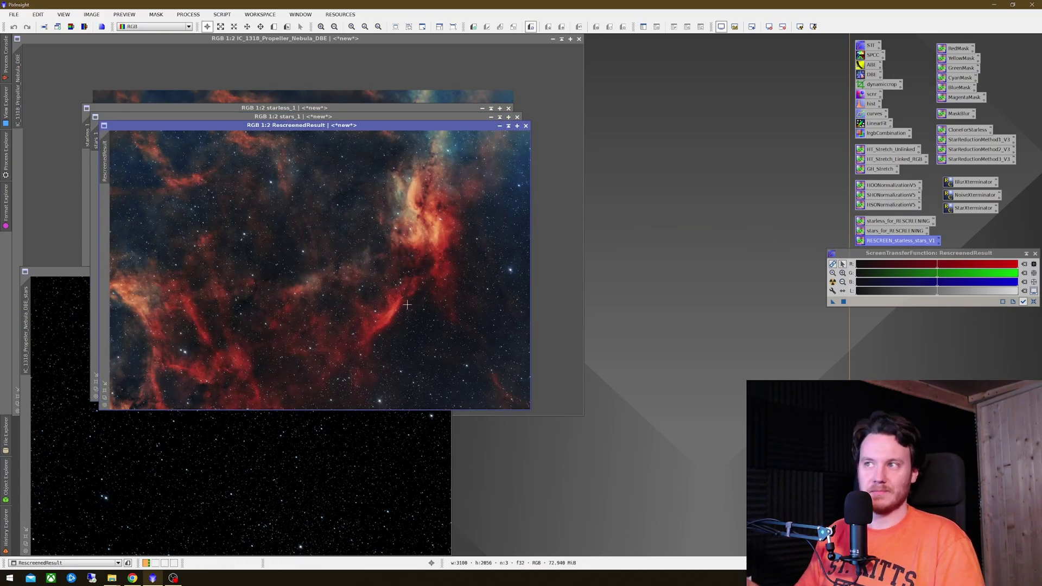
scroll(352, 260, up, 1)
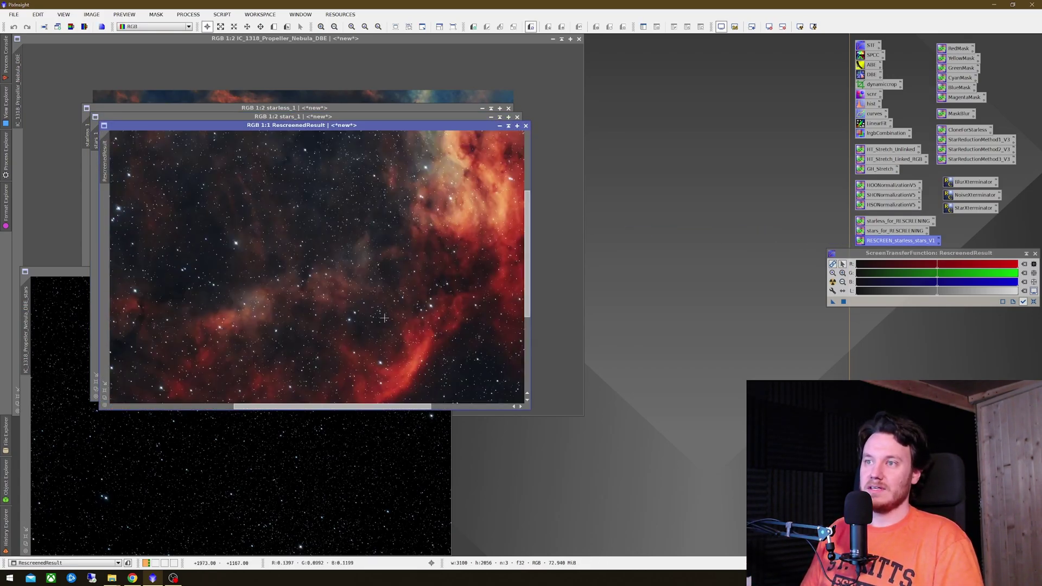
scroll(346, 169, down, 1)
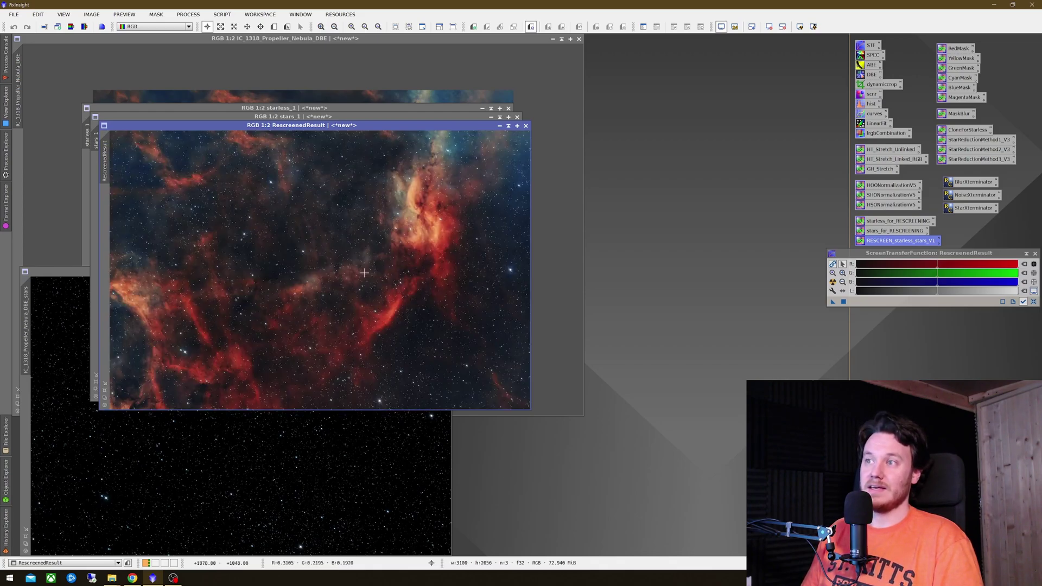
scroll(354, 278, up, 1)
Step: Maximize RescreenedResult and zoom in and out to inspect the finished Propeller Nebula
click(107, 387)
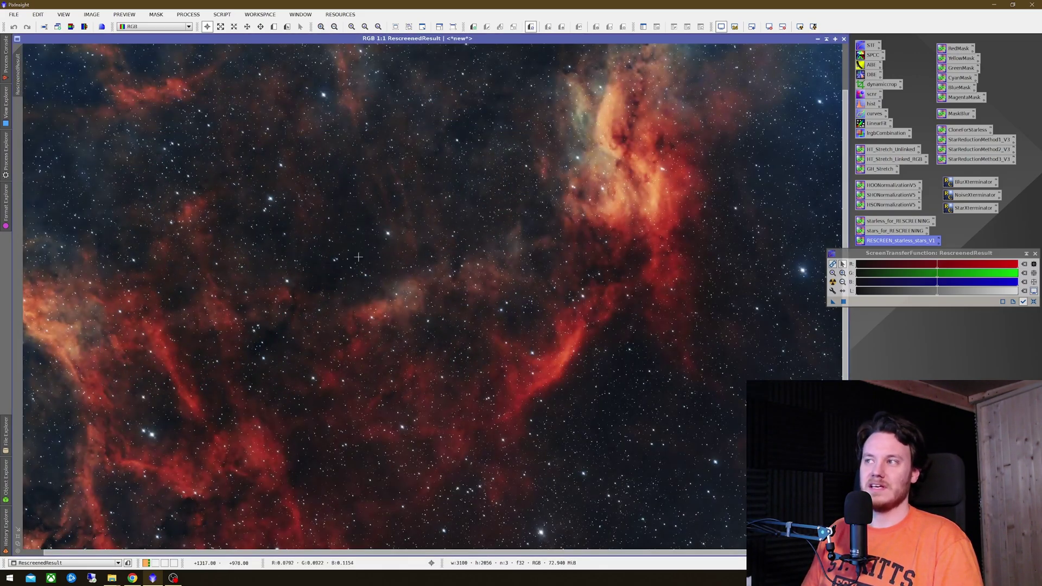
scroll(447, 229, down, 1)
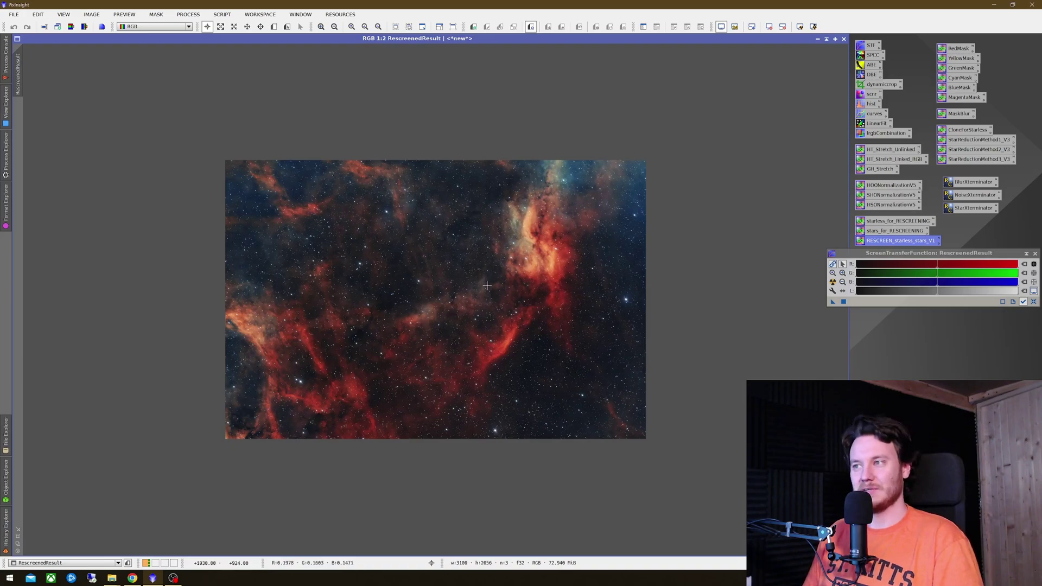
scroll(480, 287, up, 1)
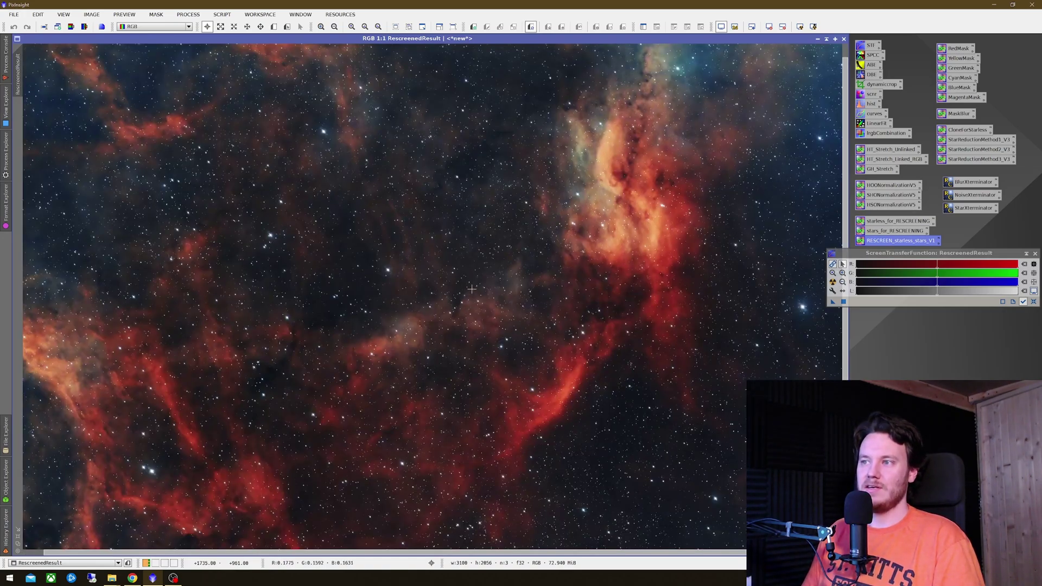
scroll(471, 289, down, 1)
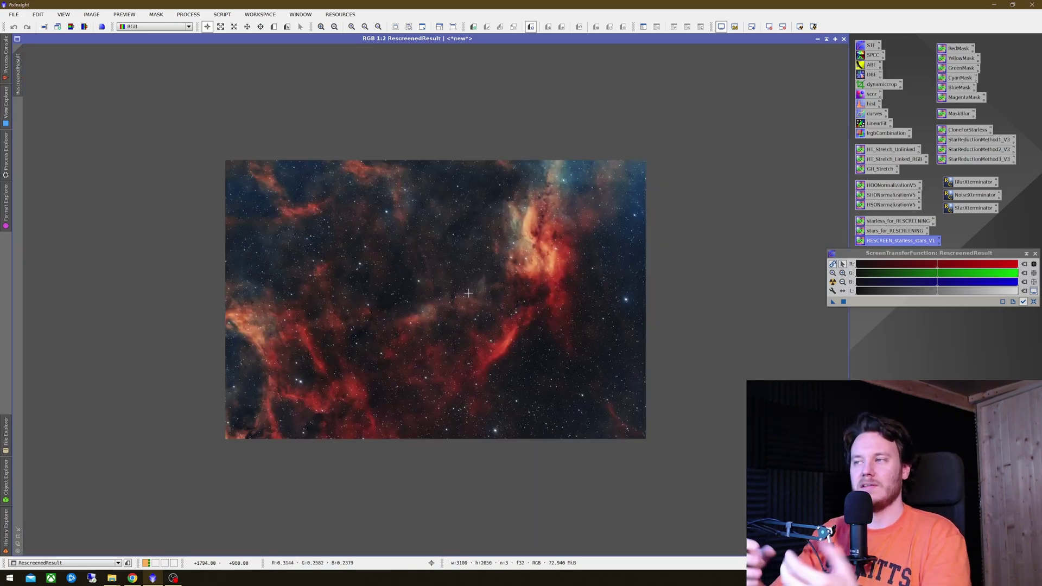